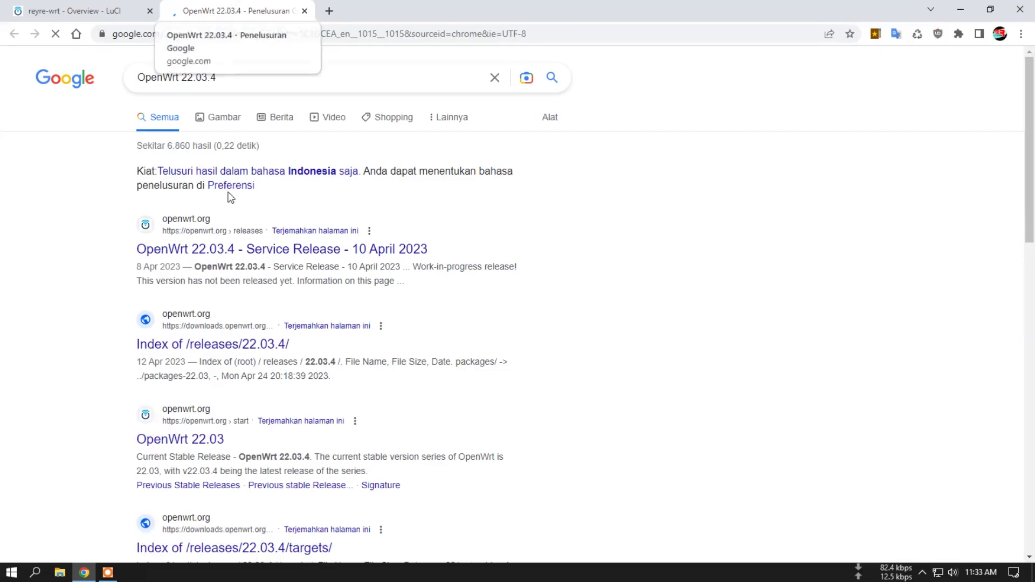
# - Open the OpenWrt 22.03.4 release notes, and check the firmware and kernel version on the router's status overview
pyautogui.click(272, 253)
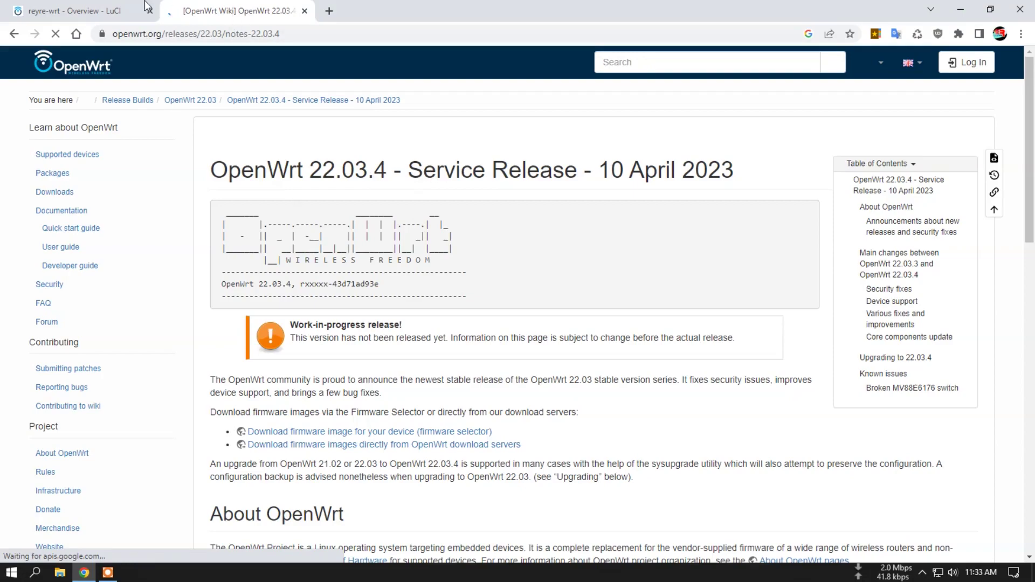
pyautogui.click(76, 11)
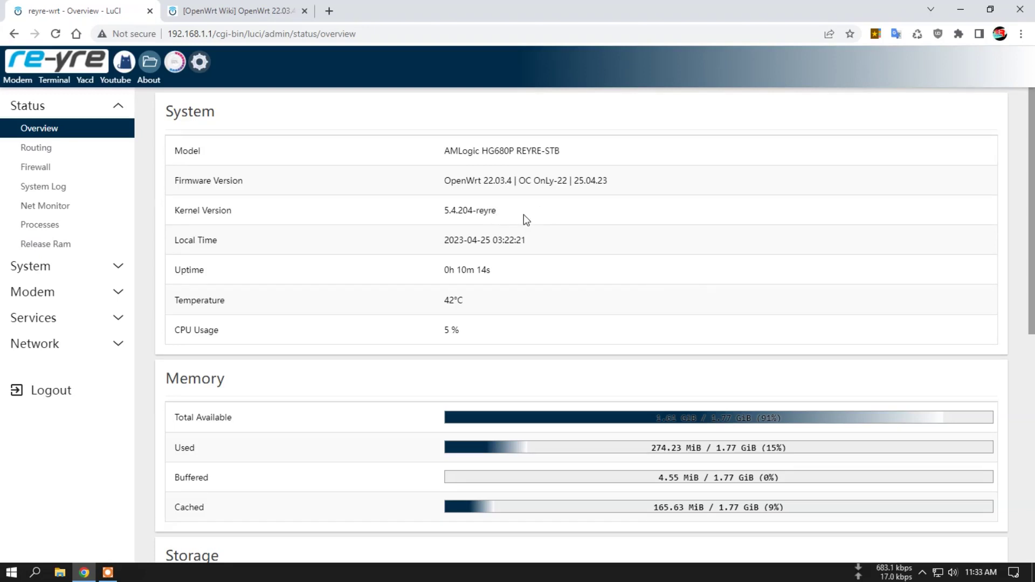
pyautogui.click(96, 267)
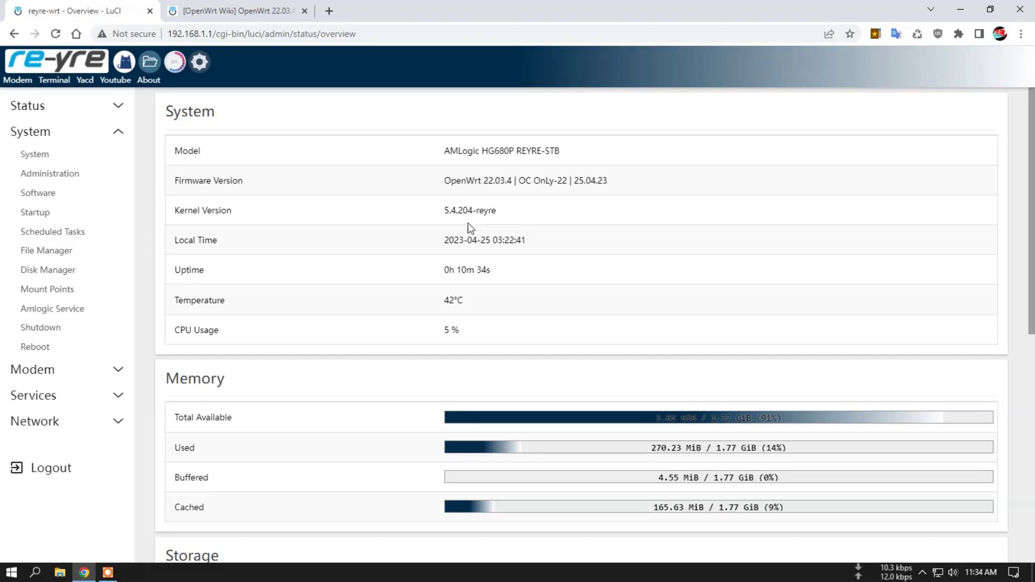
pyautogui.moveTo(444, 210); pyautogui.dragTo(496, 211)
pyautogui.click(513, 221)
# - Review the router's routing tables, the "fw4" firewall traffic table and the system log
pyautogui.click(43, 106)
pyautogui.click(62, 154)
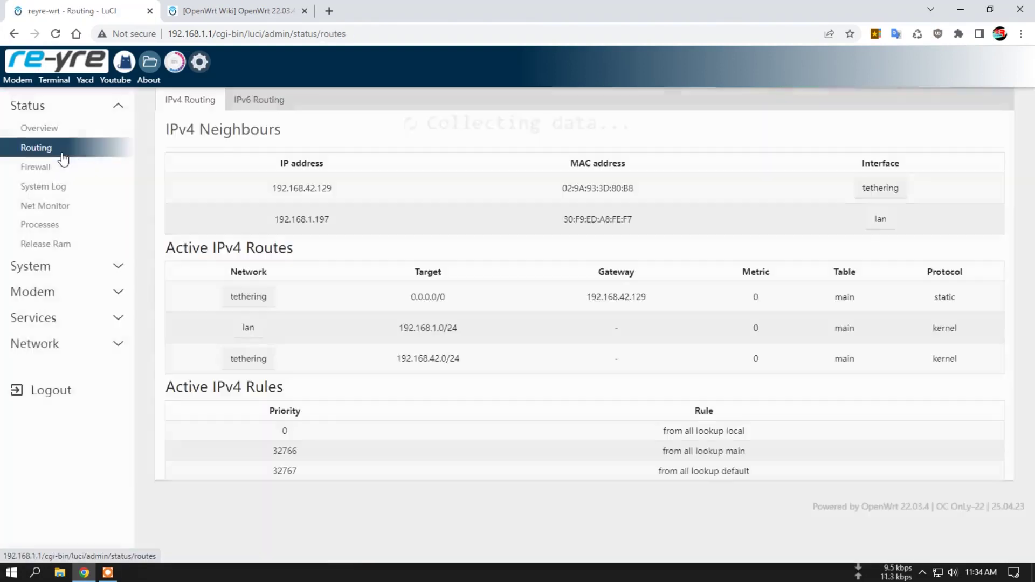
pyautogui.click(54, 170)
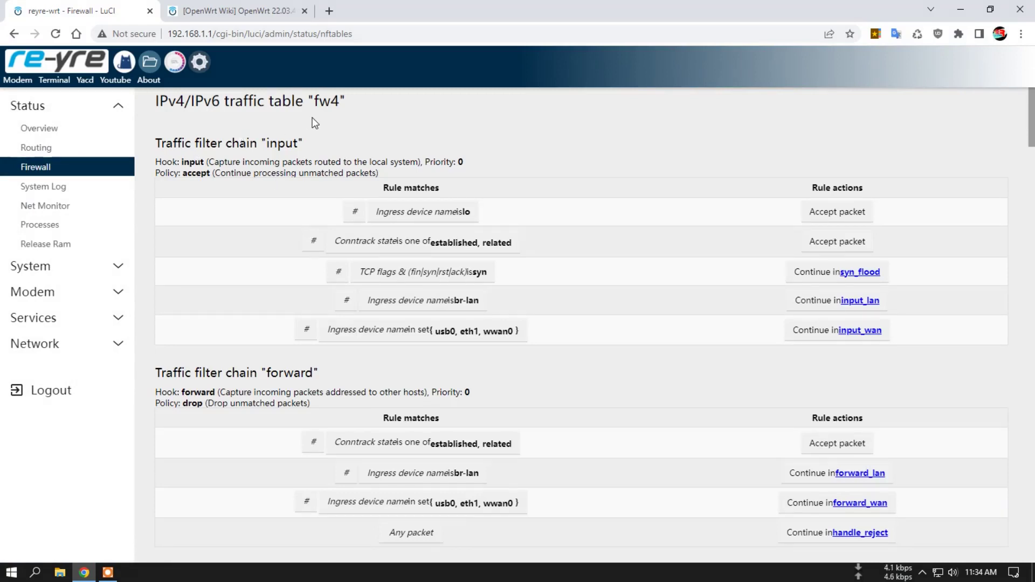
pyautogui.moveTo(314, 101); pyautogui.dragTo(339, 102)
pyautogui.click(61, 188)
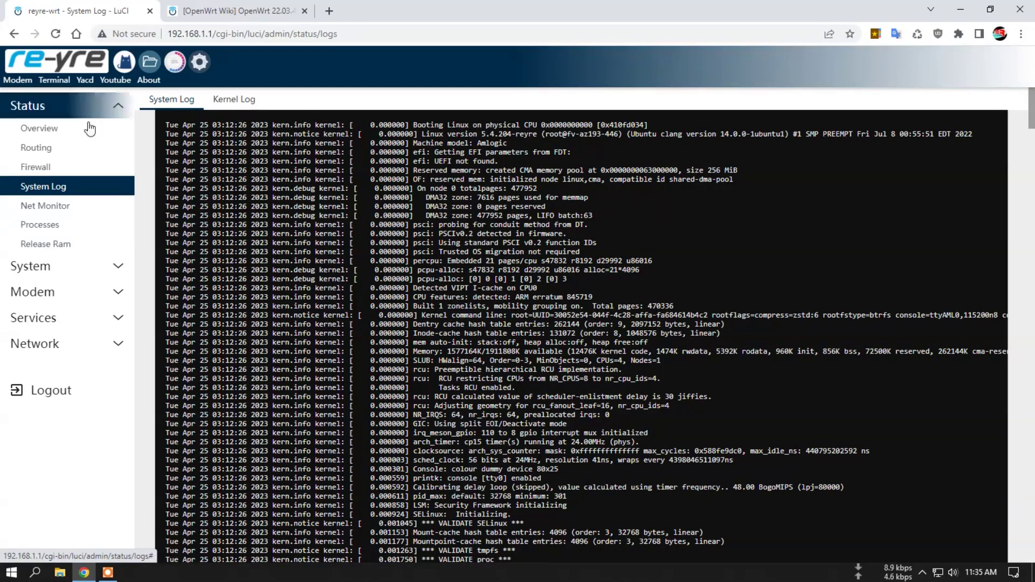
# - Examine the Net Monitor's live connections list, including protocols, sources, destinations and transfer amounts
pyautogui.click(62, 210)
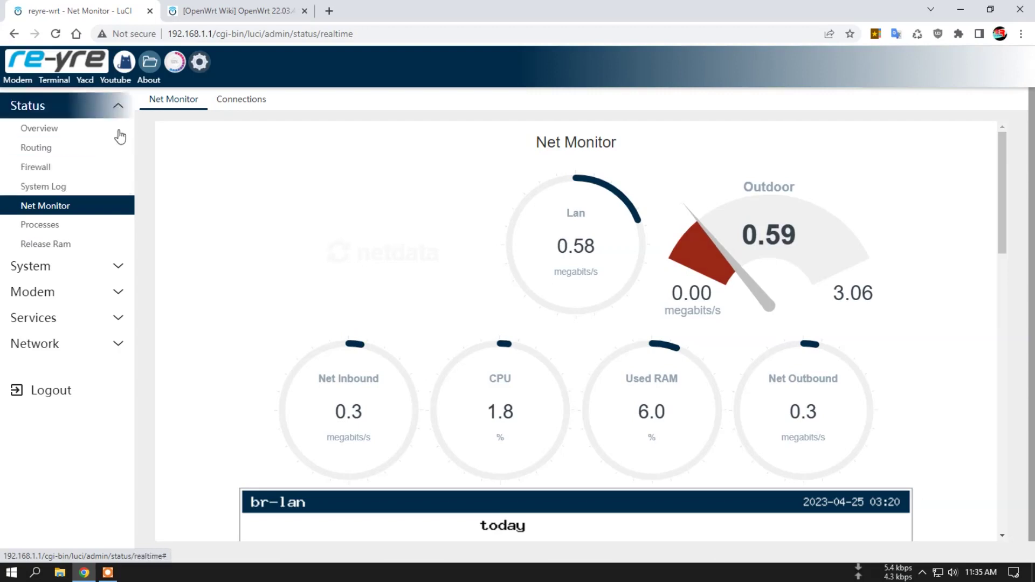
pyautogui.click(241, 100)
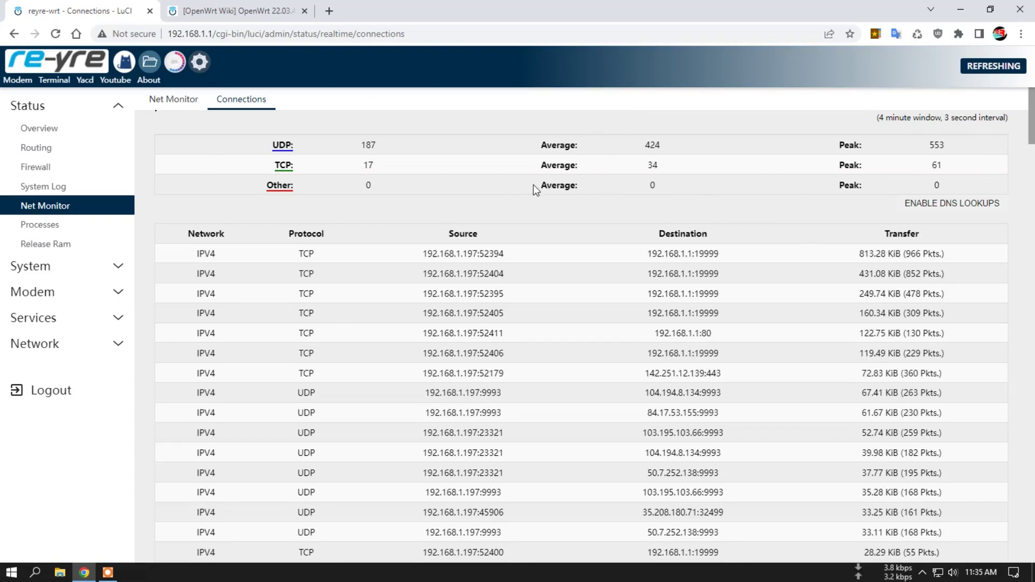
pyautogui.scroll(-6, 723, 307)
pyautogui.scroll(-12, 722, 308)
pyautogui.moveTo(1030, 218); pyautogui.dragTo(1013, 119)
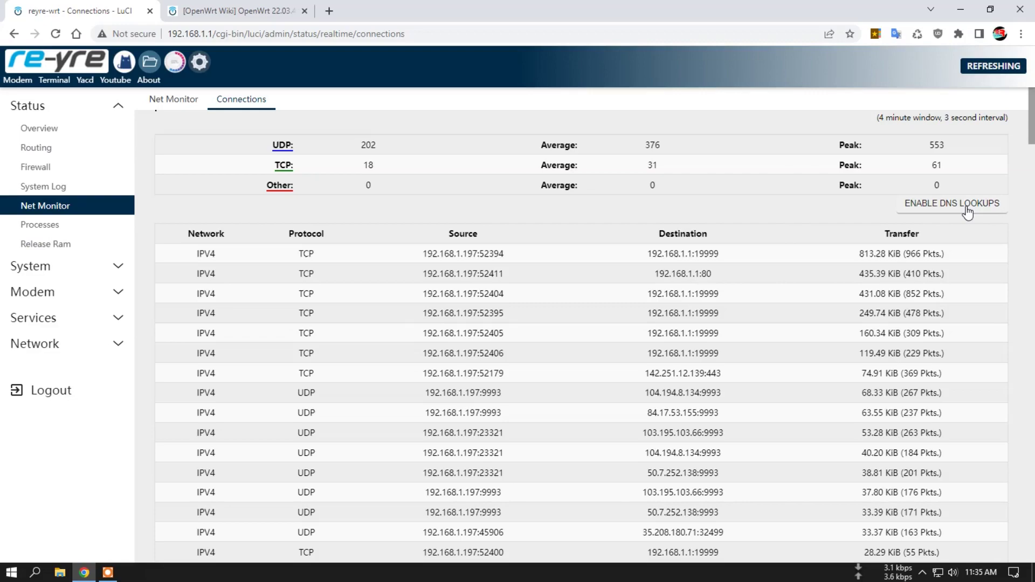
pyautogui.scroll(-10, 874, 280)
pyautogui.scroll(-5, 874, 280)
pyautogui.scroll(-5, 827, 291)
pyautogui.scroll(-15, 827, 291)
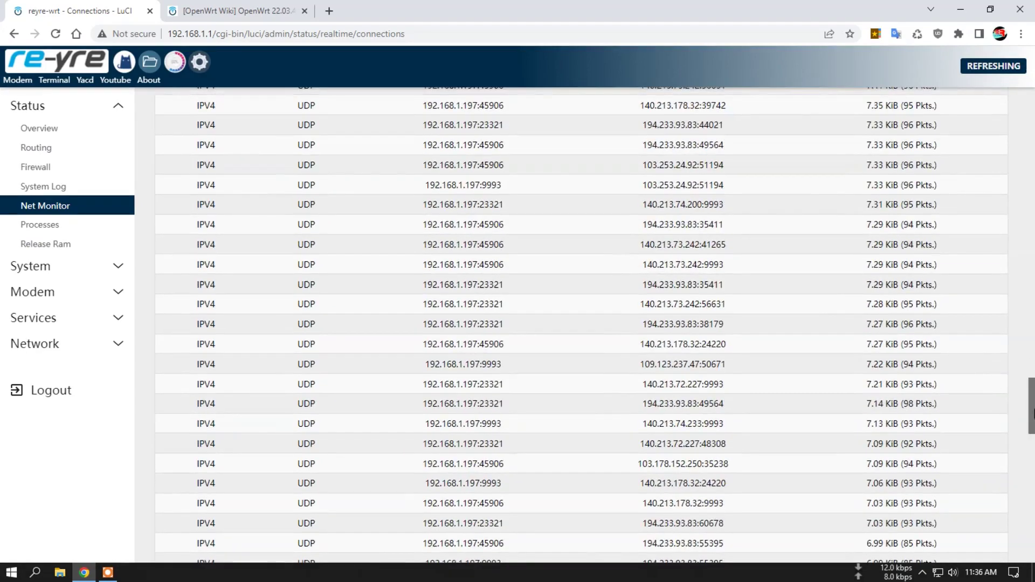
pyautogui.moveTo(1032, 408); pyautogui.dragTo(1031, 116)
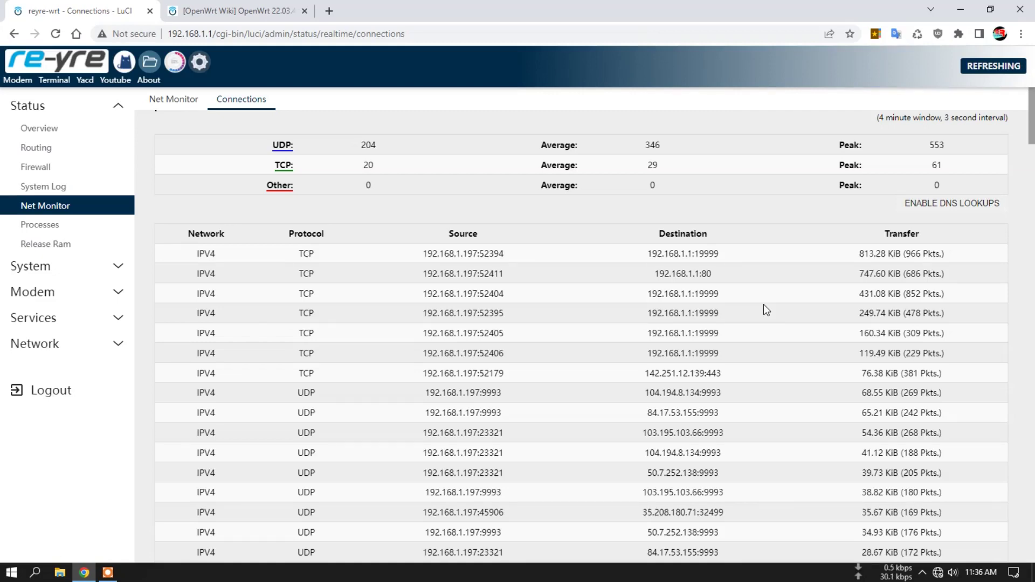
# - Open the bookmarked REYRE-STB - ISP router page and log in as root with the saved account password
pyautogui.click(240, 11)
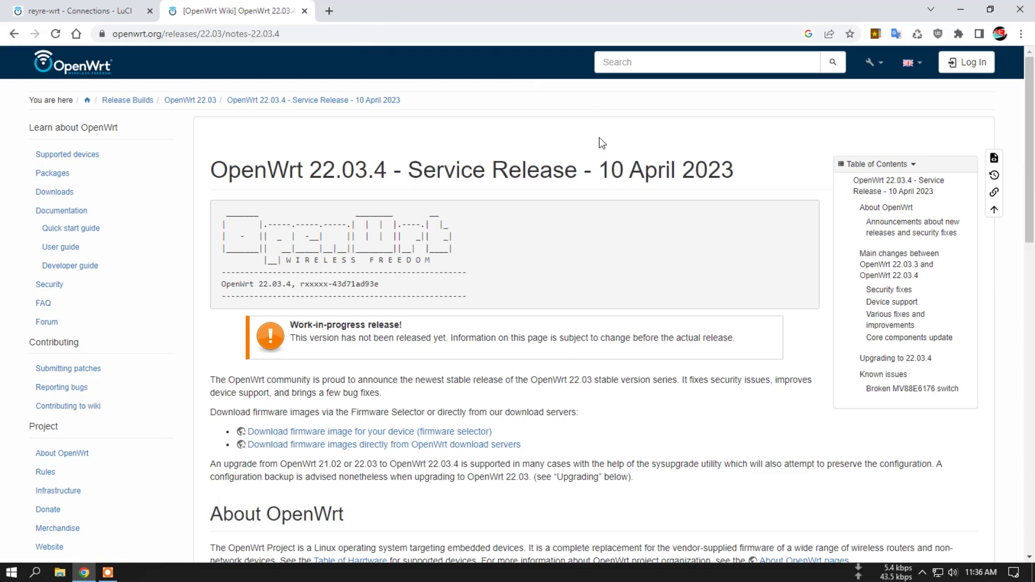
pyautogui.click(876, 34)
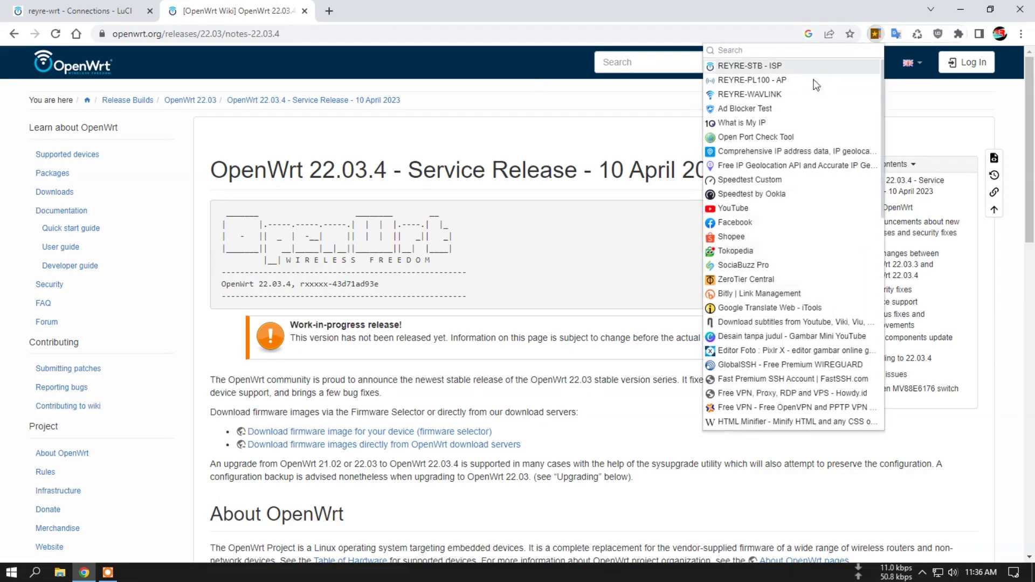
pyautogui.click(779, 67)
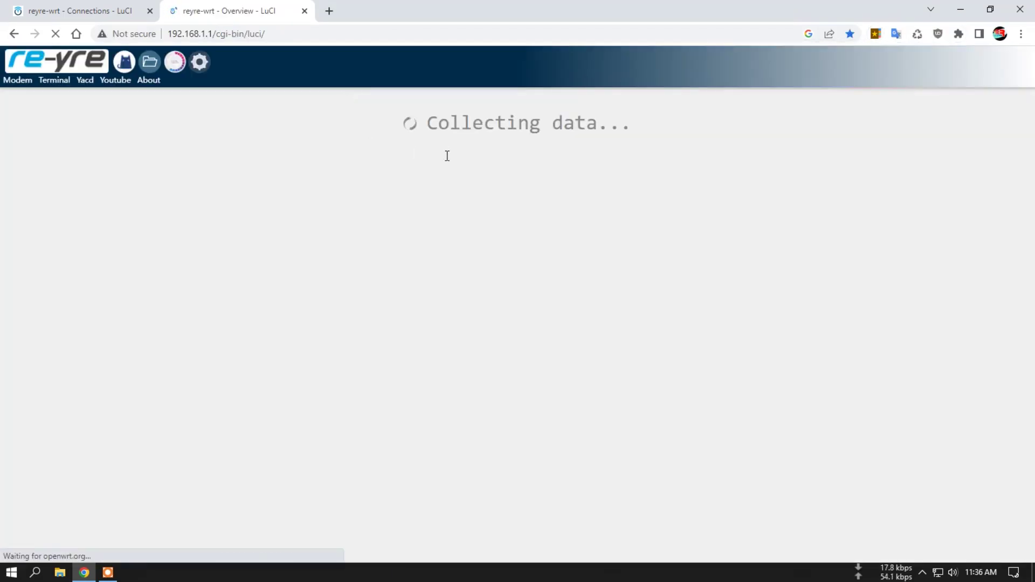
pyautogui.click(916, 33)
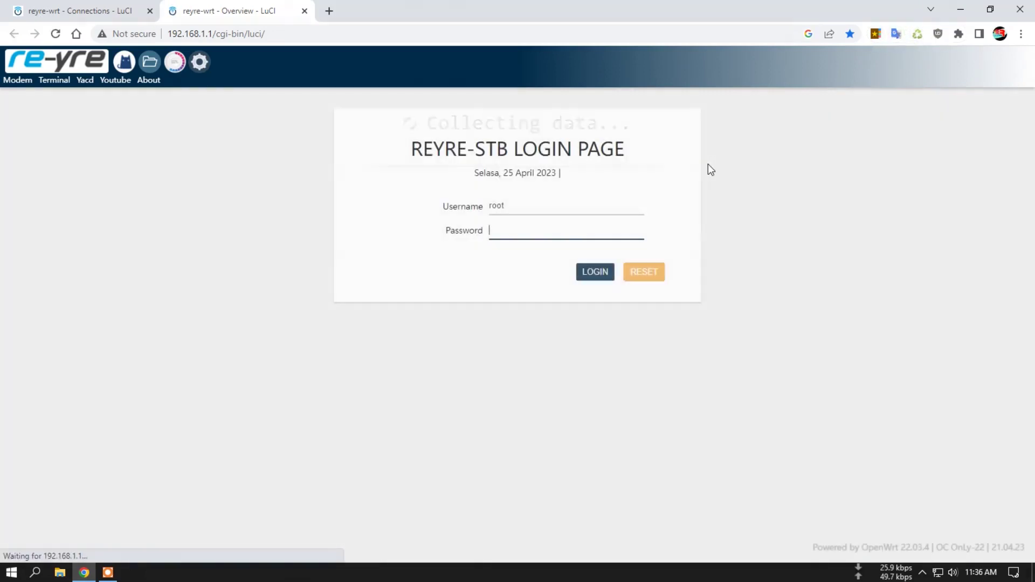
pyautogui.click(543, 229)
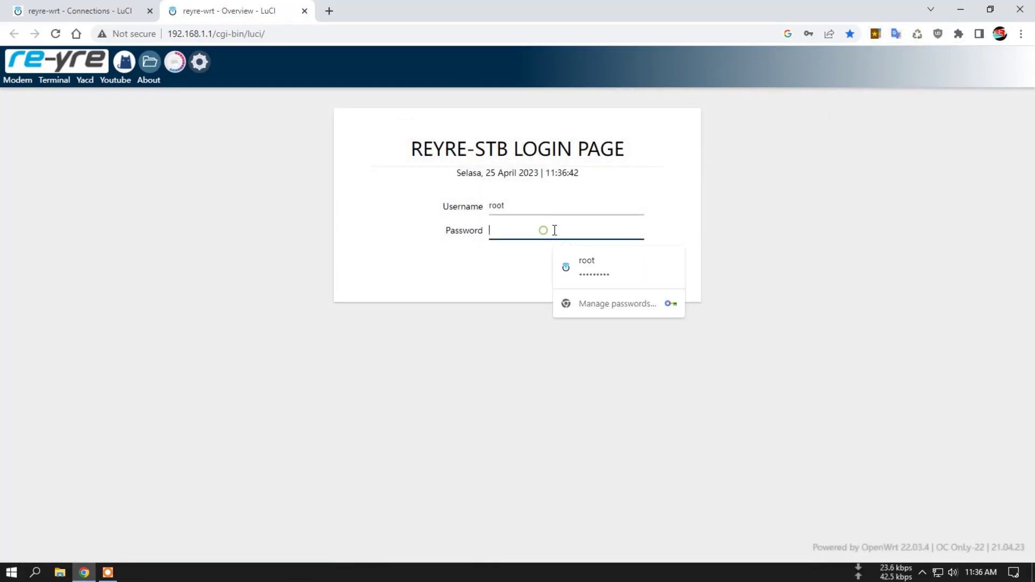
pyautogui.click(588, 267)
pyautogui.click(596, 273)
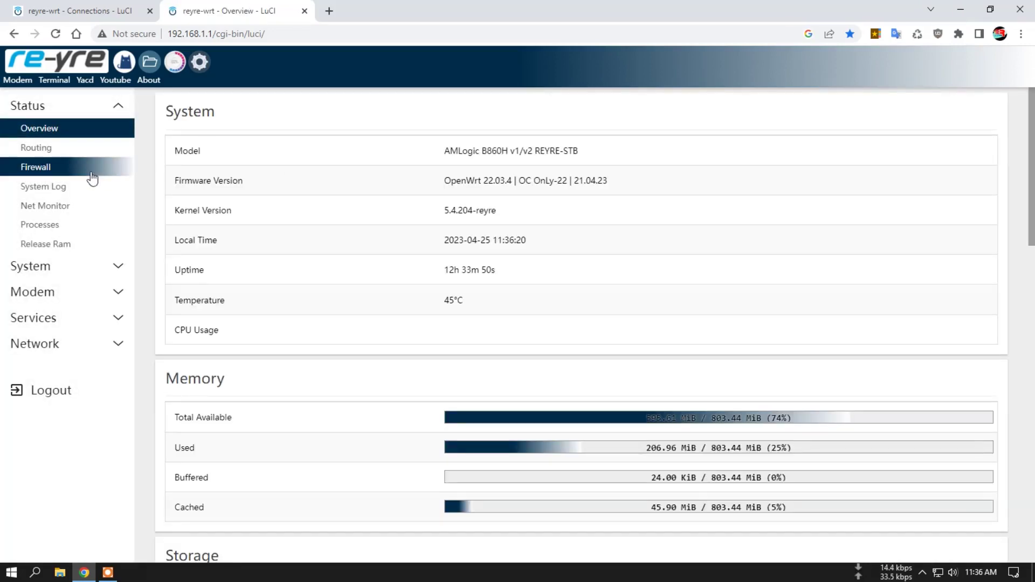
# - Display the ISP router's live connections in Net Monitor and enable DNS lookups for them
pyautogui.click(48, 210)
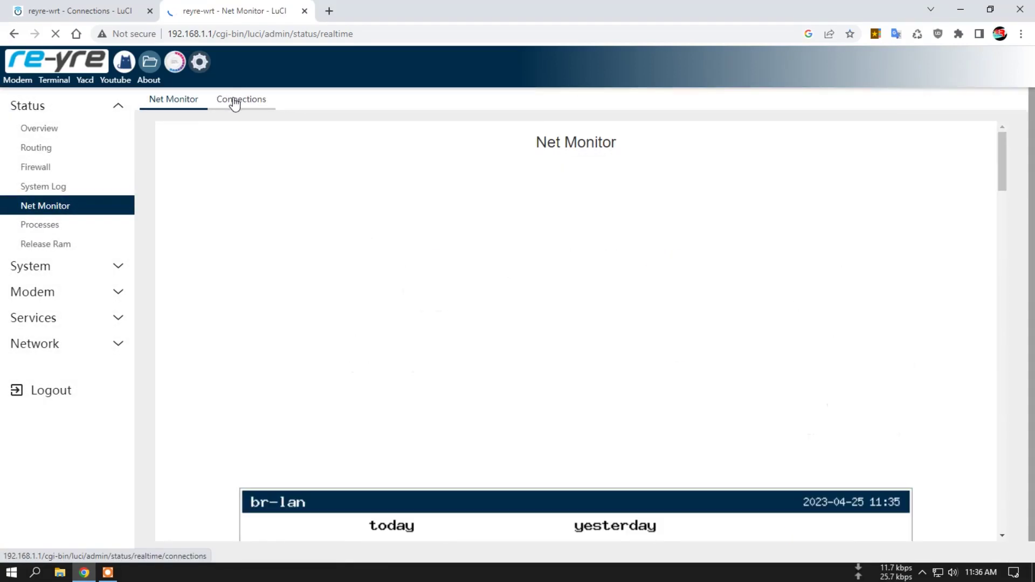
pyautogui.click(235, 102)
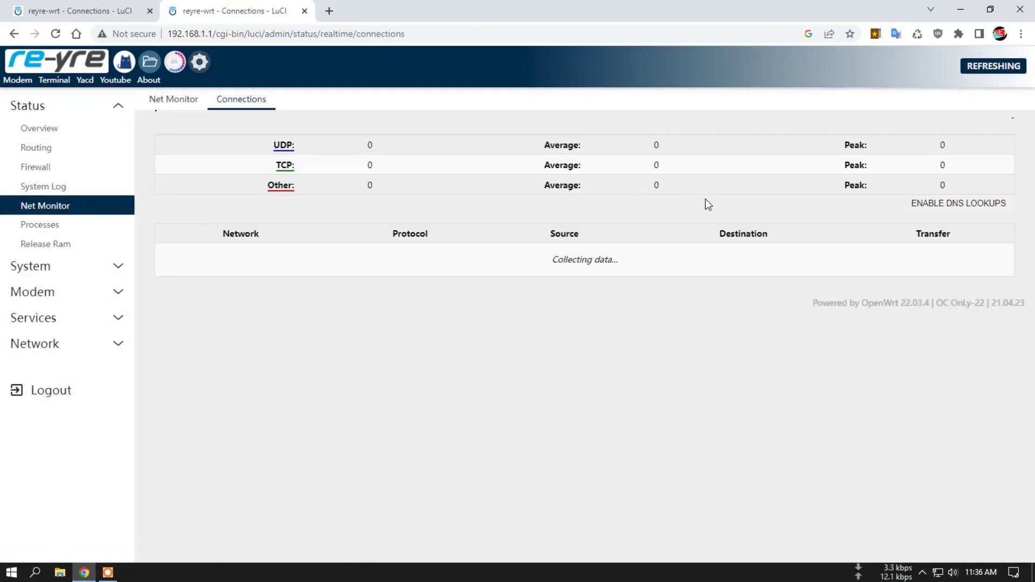
pyautogui.click(949, 205)
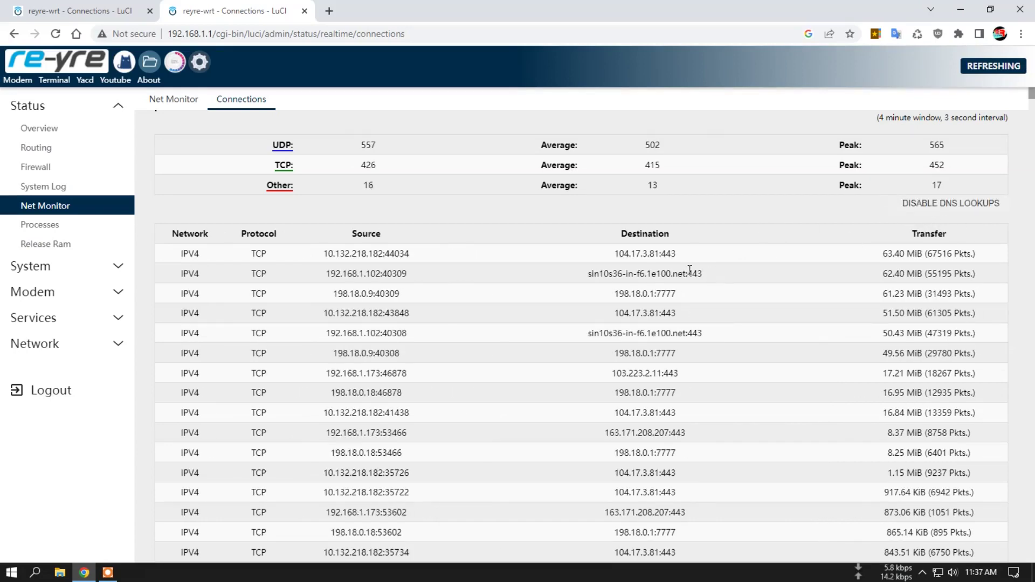
# - Examine the resolved destination host names and transfer amounts in the ISP router's connections list
pyautogui.scroll(-2, 647, 344)
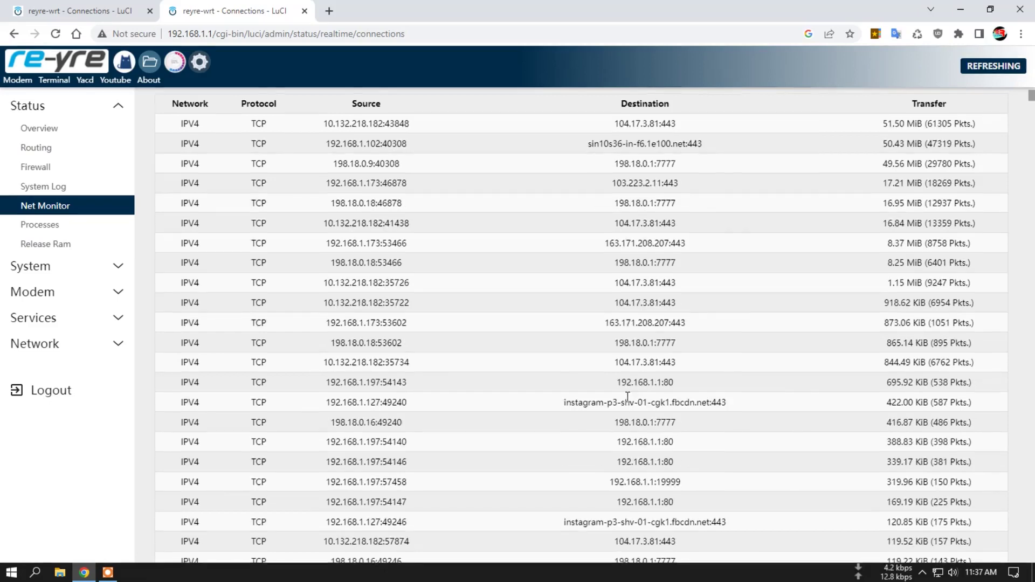
pyautogui.scroll(-5, 670, 419)
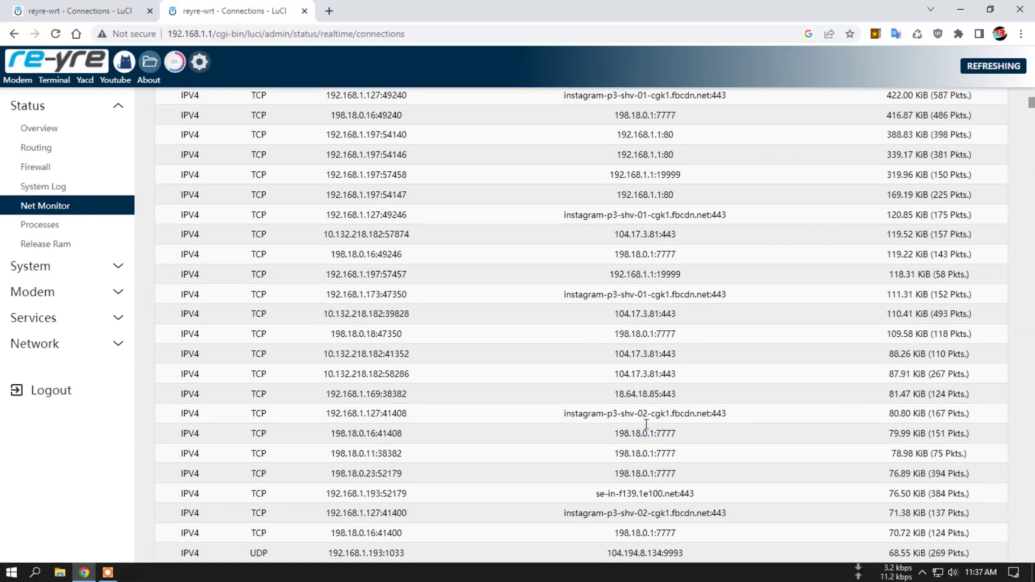
pyautogui.scroll(-3, 646, 425)
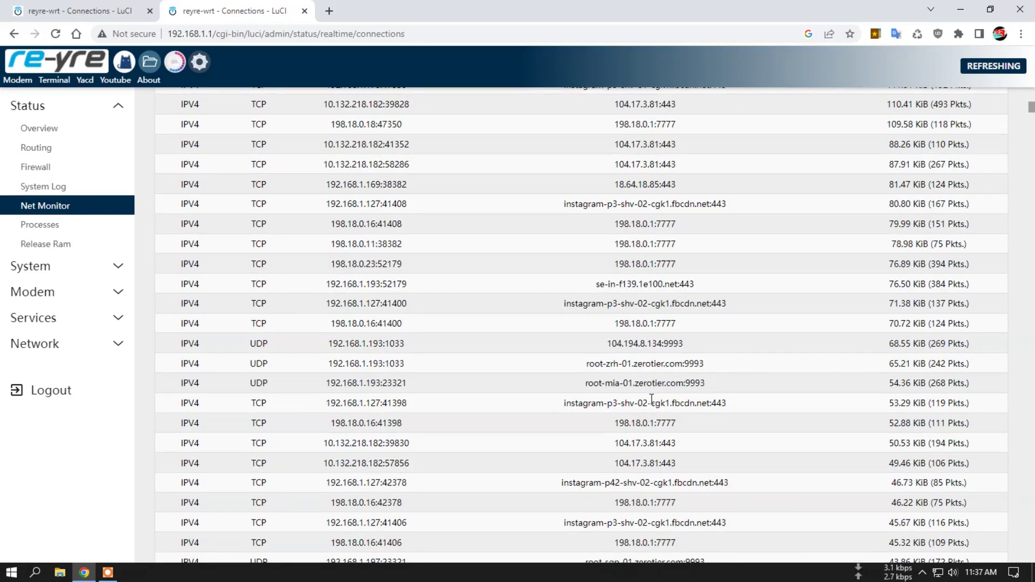
pyautogui.scroll(-6, 652, 398)
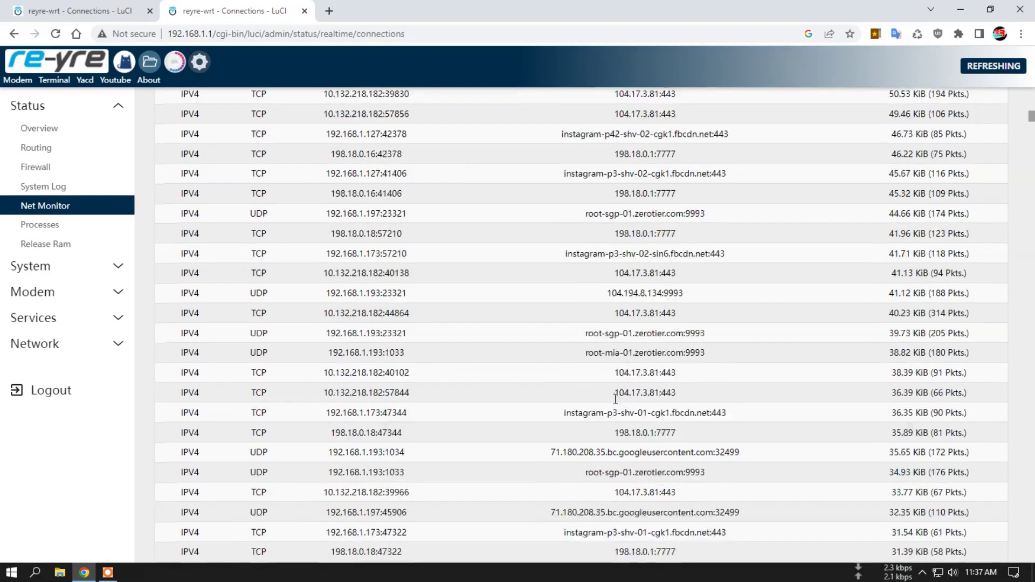
pyautogui.scroll(-1, 660, 388)
pyautogui.scroll(-3, 696, 388)
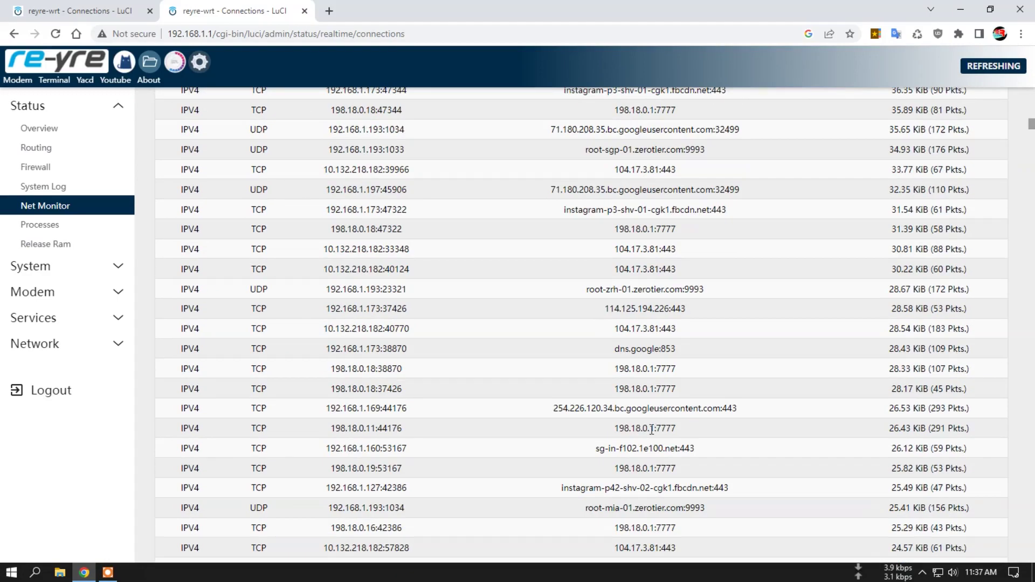
pyautogui.scroll(-3, 642, 466)
pyautogui.scroll(15, 653, 464)
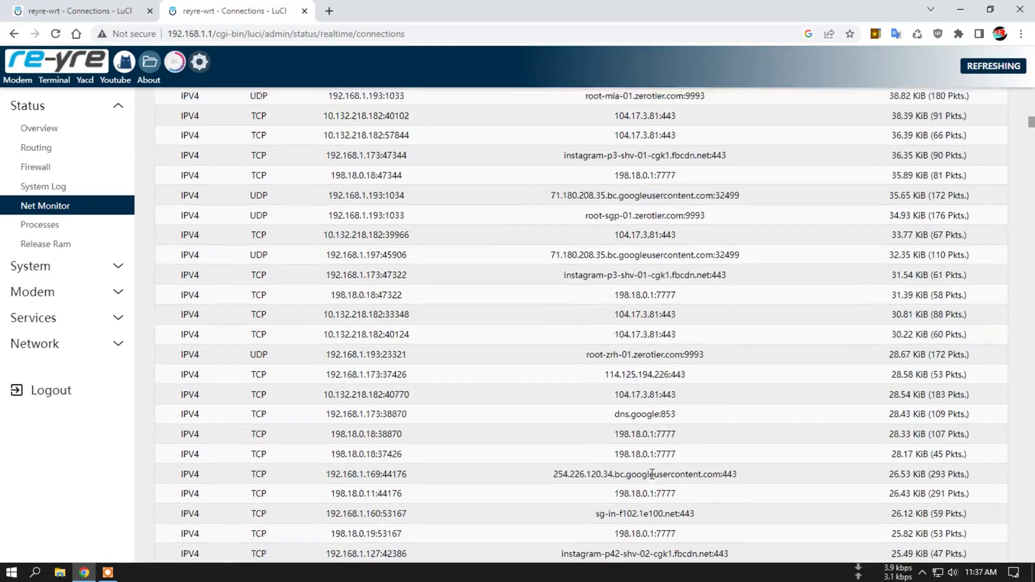
pyautogui.scroll(1, 669, 458)
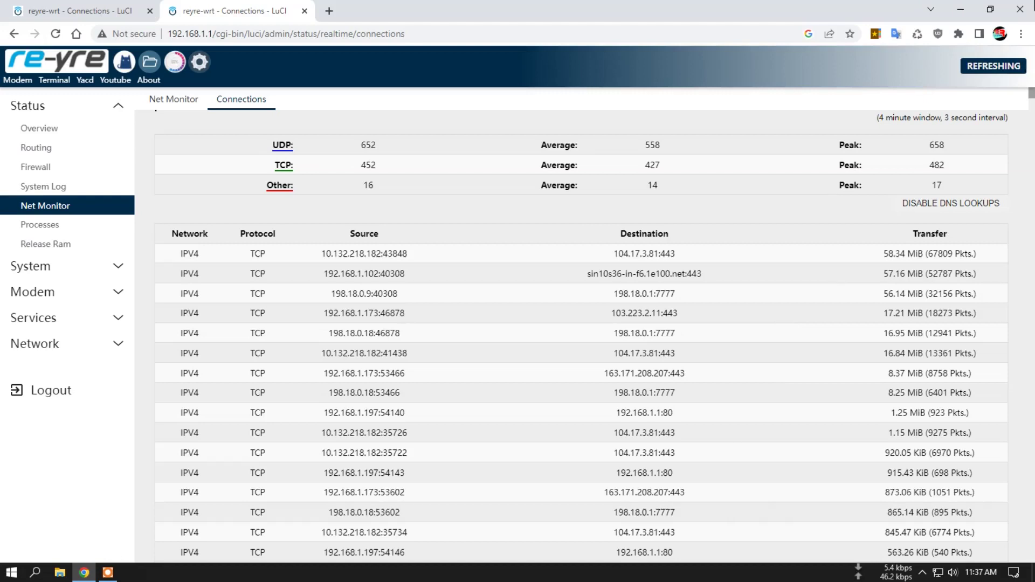
# - Reopen the router overview, close the old Connections page, and log in as root with the saved account password
pyautogui.click(33, 63)
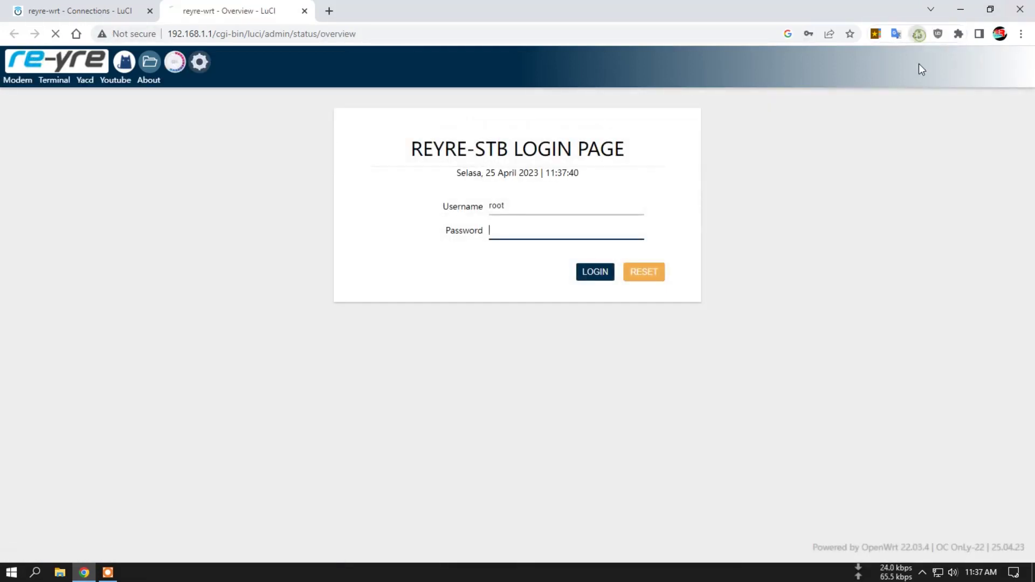
pyautogui.click(64, 10)
pyautogui.click(149, 11)
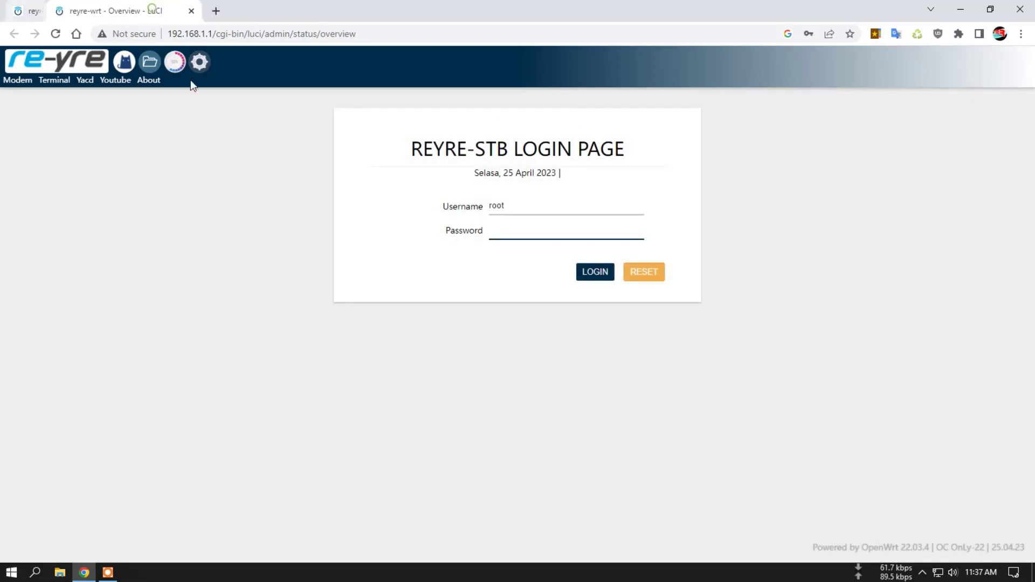
pyautogui.click(551, 233)
pyautogui.click(583, 258)
pyautogui.click(592, 273)
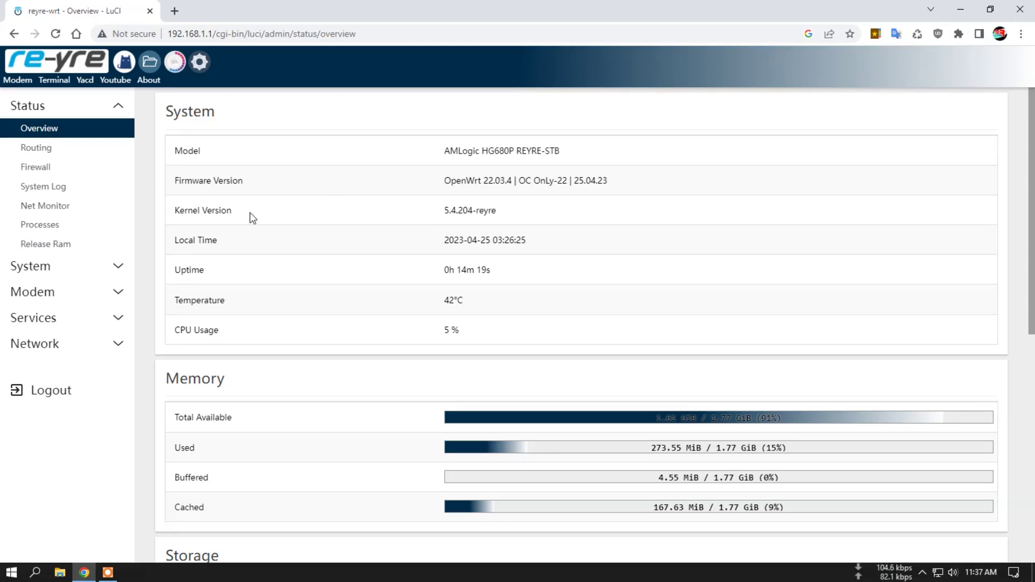
# - Examine the Net Monitor gauges and the br-lan traffic summaries, including the 5 minute, hourly and daily tables
pyautogui.click(46, 205)
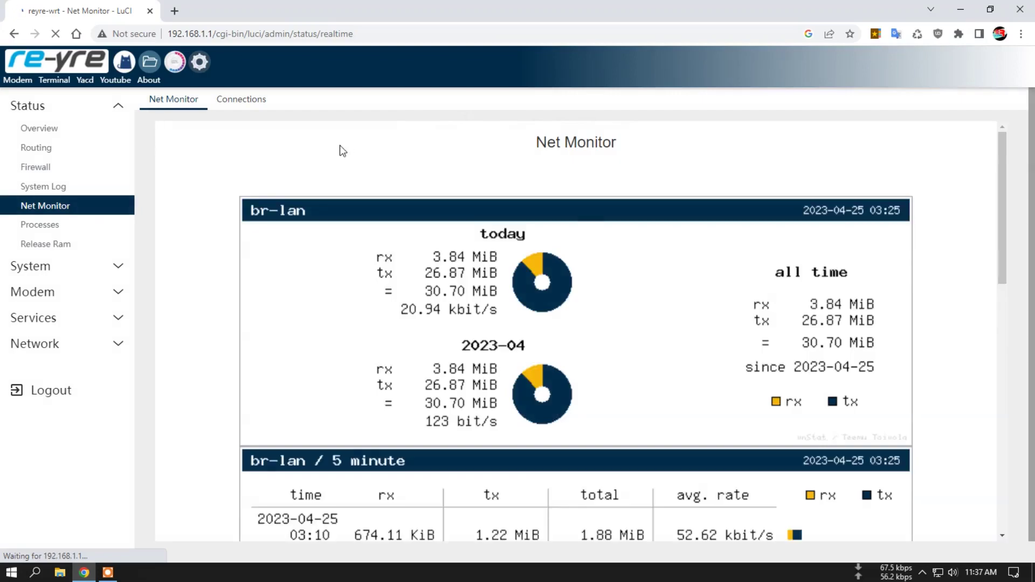
pyautogui.scroll(-5, 659, 380)
pyautogui.scroll(-2, 755, 339)
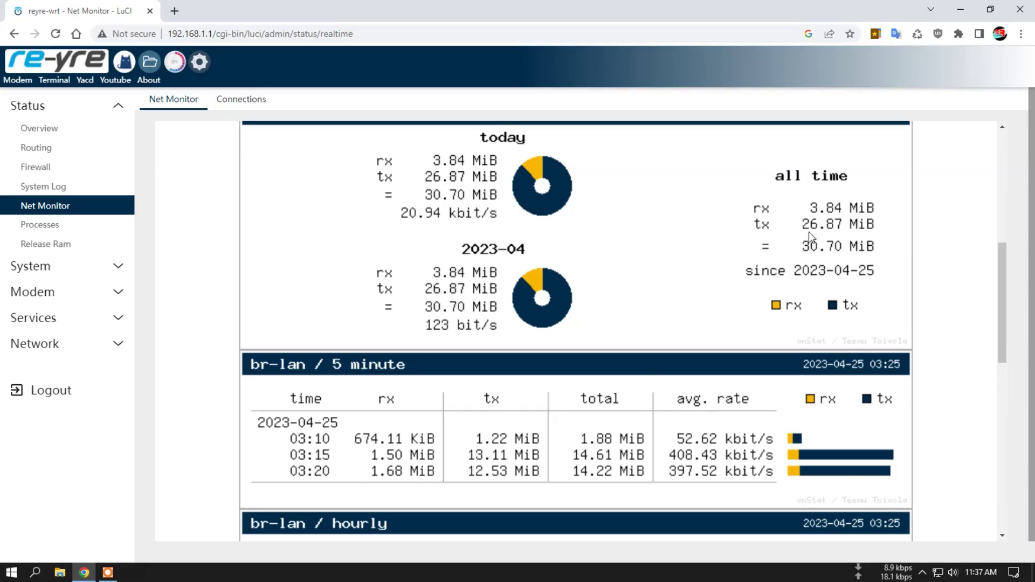
pyautogui.scroll(-8, 617, 253)
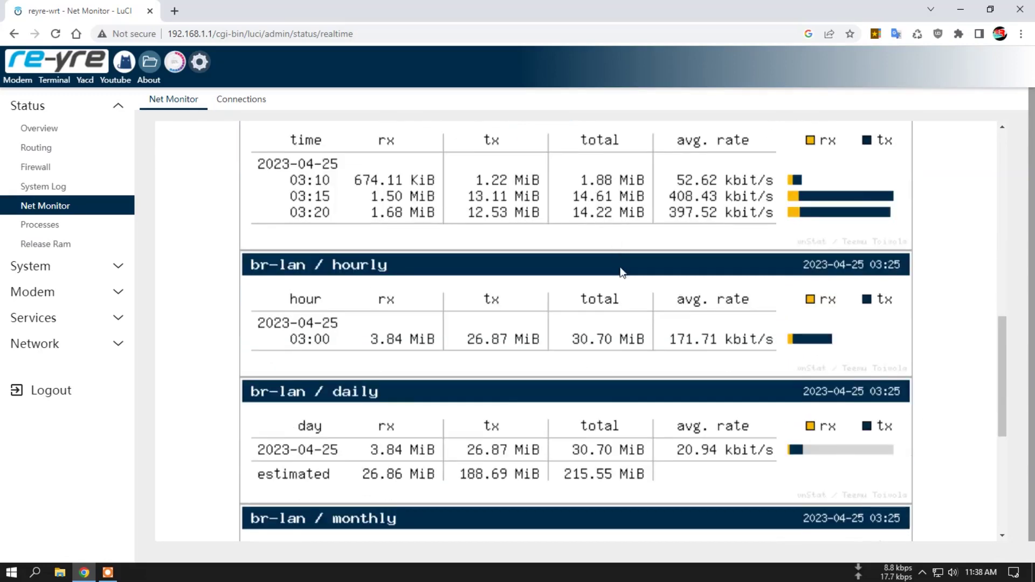
pyautogui.scroll(6, 613, 276)
pyautogui.scroll(8, 610, 275)
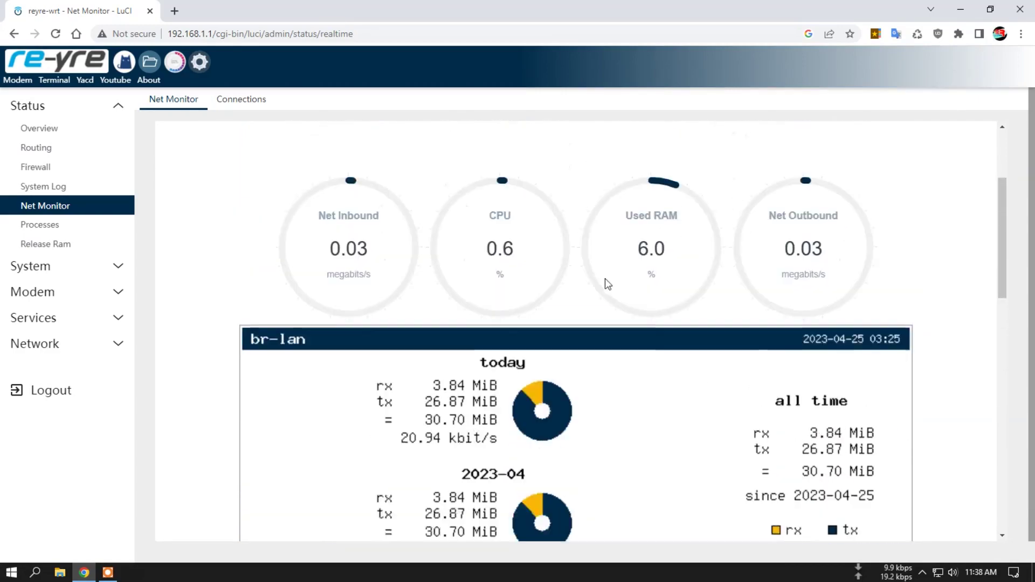
pyautogui.scroll(-3, 593, 353)
pyautogui.scroll(-1, 623, 331)
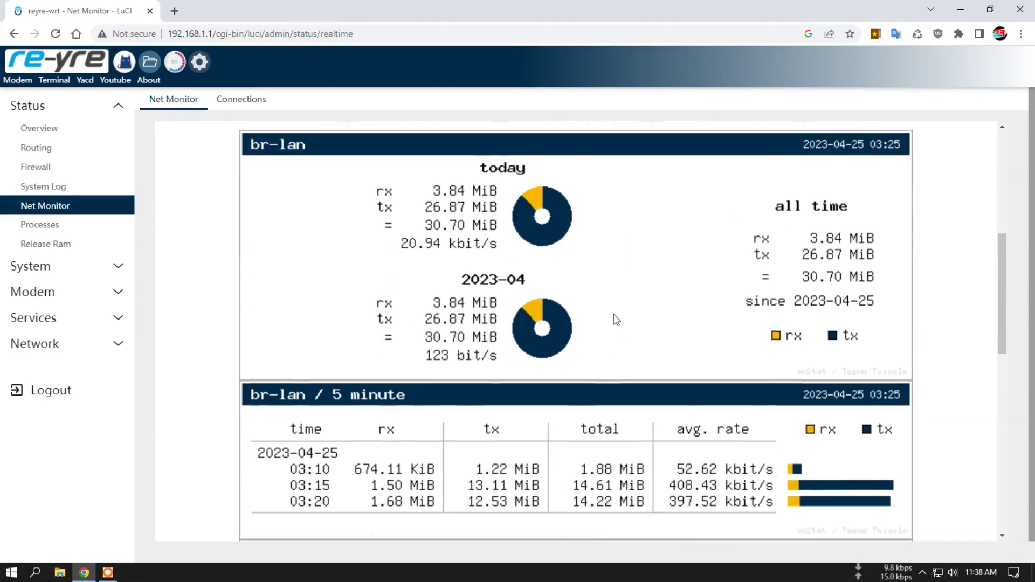
# - Open the router's File Manager in a new browser tab, keeping the Net Monitor page open
pyautogui.scroll(2, 641, 323)
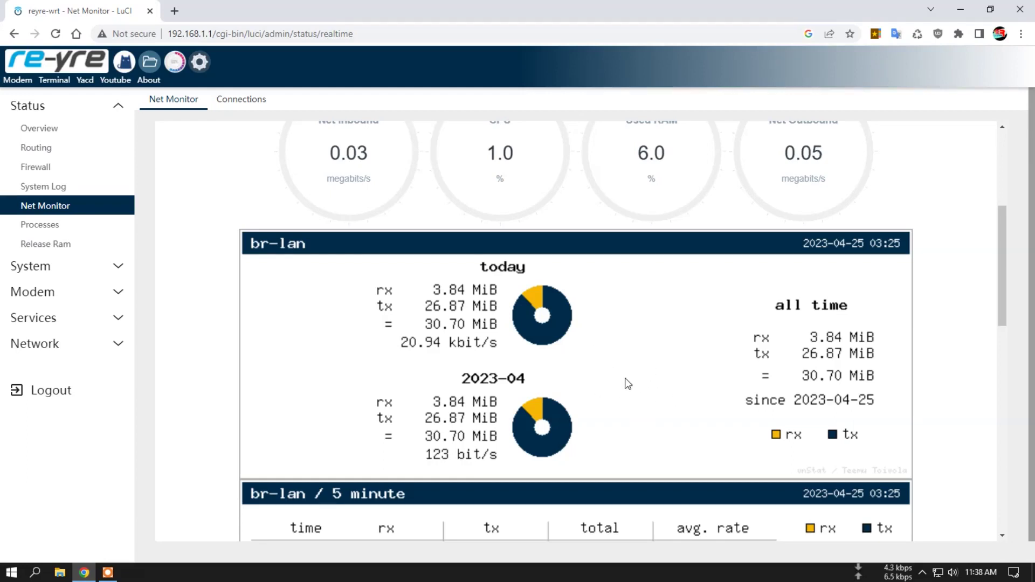
pyautogui.scroll(5, 358, 238)
pyautogui.rightClick(153, 63)
pyautogui.click(178, 70)
pyautogui.hotkey('ctrl', 'Tab')
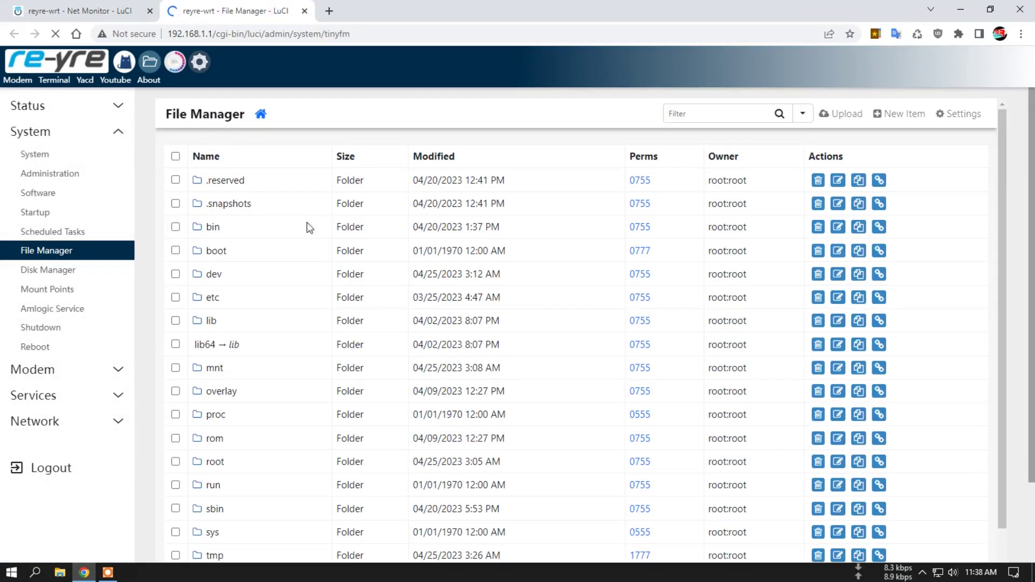
# - Browse to the /etc/vnstat folder in the File Manager
pyautogui.scroll(-4, 311, 316)
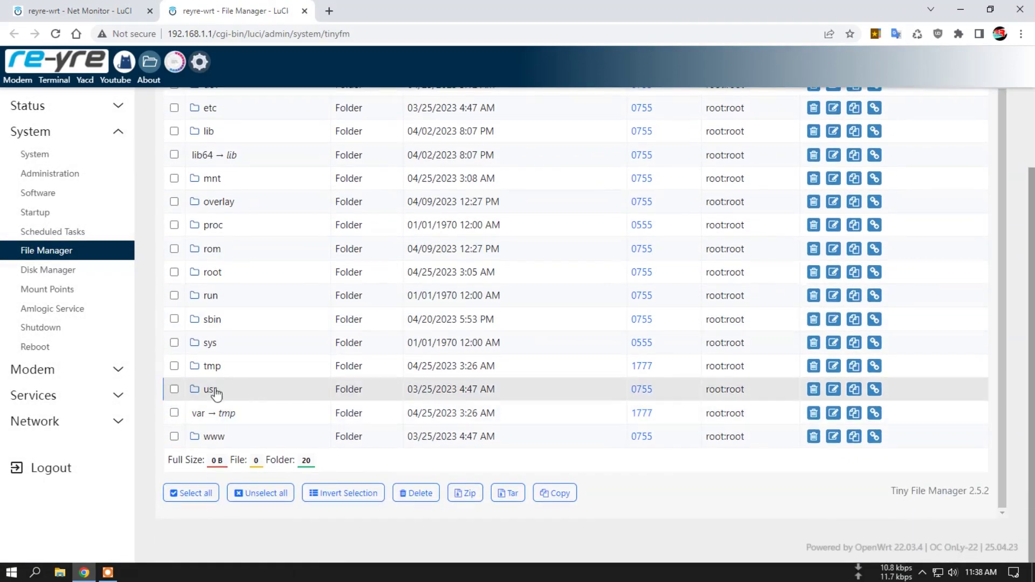
pyautogui.scroll(2, 215, 394)
pyautogui.click(210, 201)
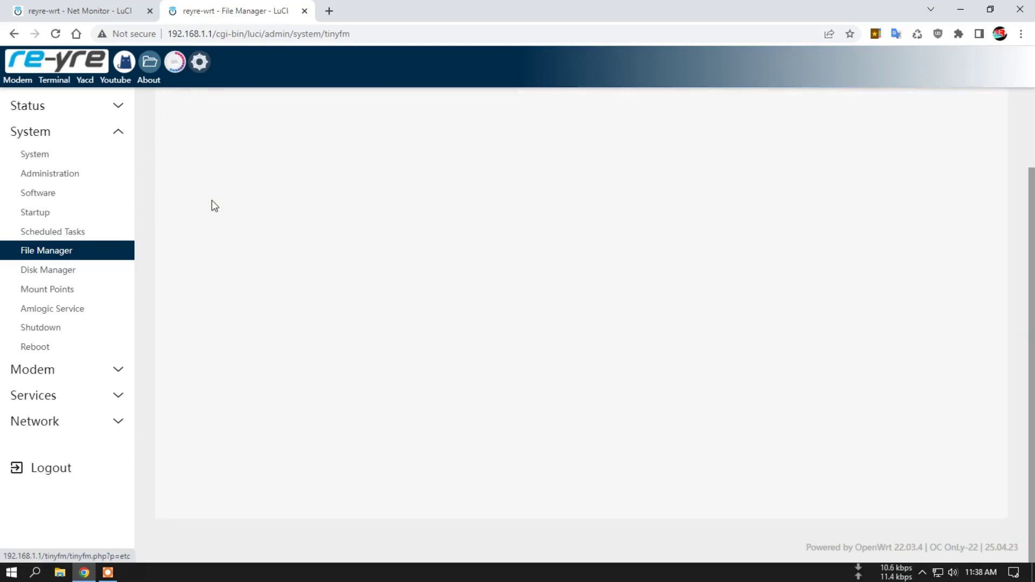
pyautogui.scroll(-3, 314, 303)
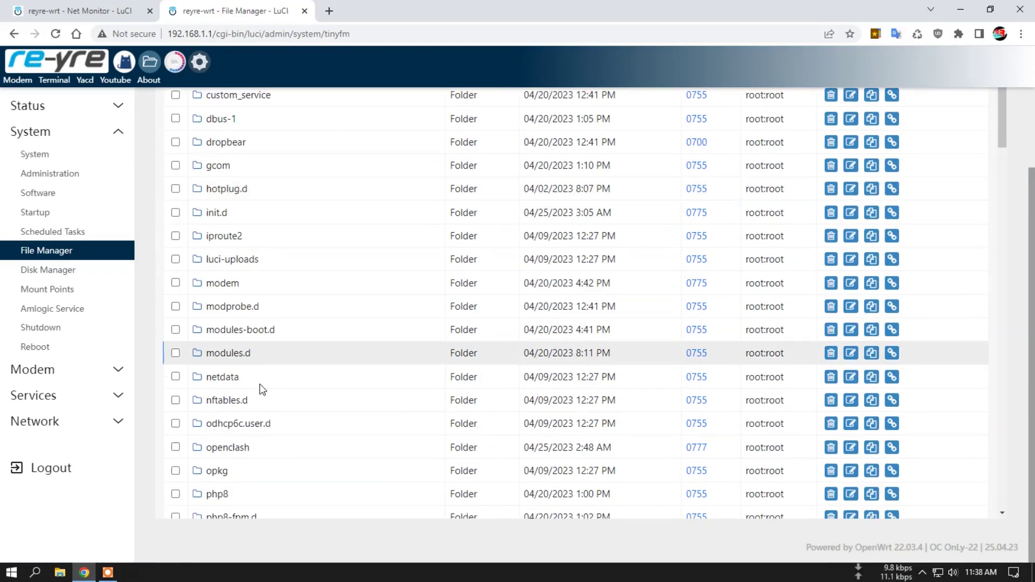
pyautogui.scroll(-4, 262, 389)
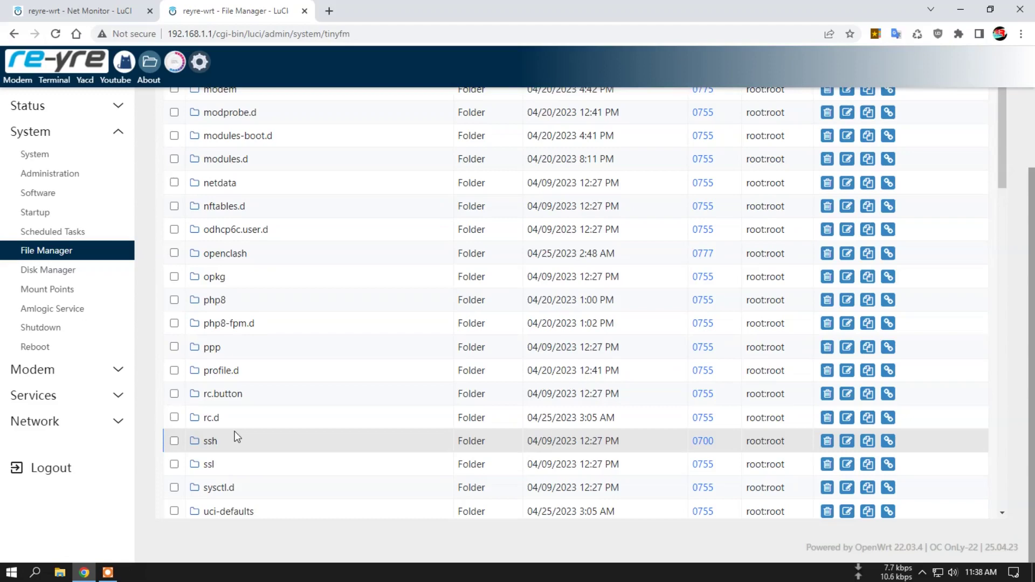
pyautogui.scroll(-4, 234, 438)
pyautogui.click(217, 364)
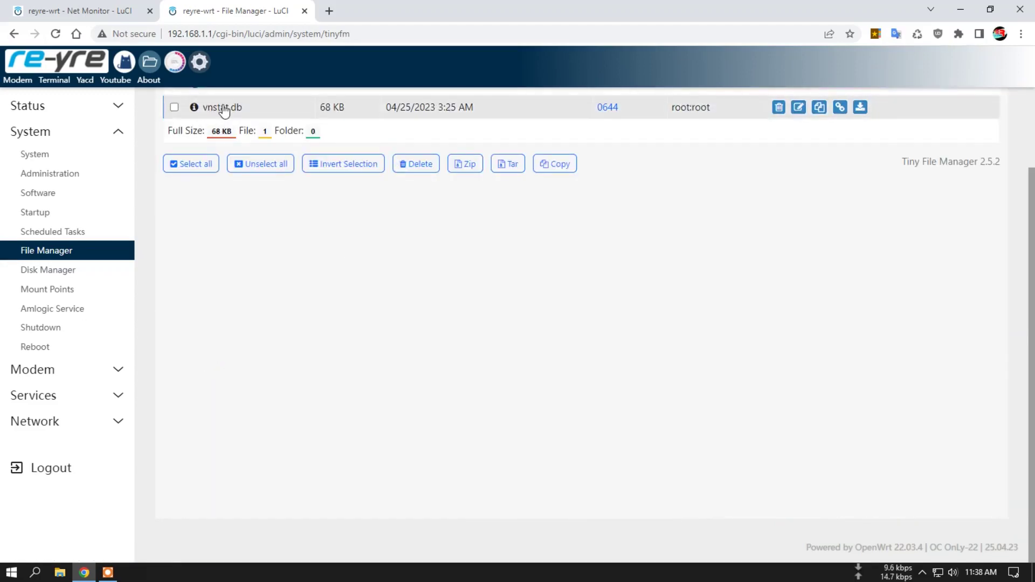
# - Delete the vnstat.db file from the /etc/vnstat folder
pyautogui.scroll(2, 265, 164)
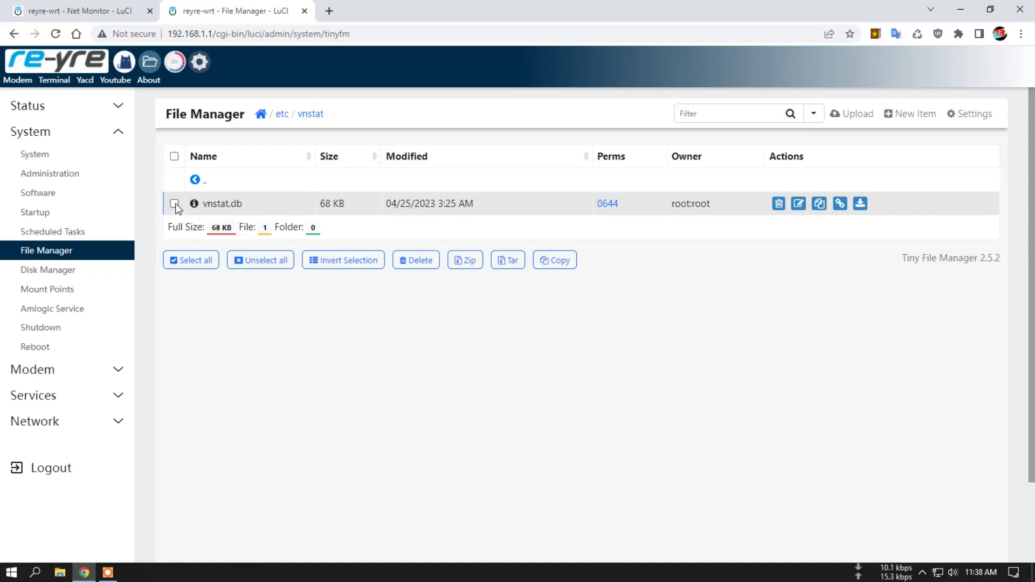
pyautogui.click(174, 203)
pyautogui.click(416, 260)
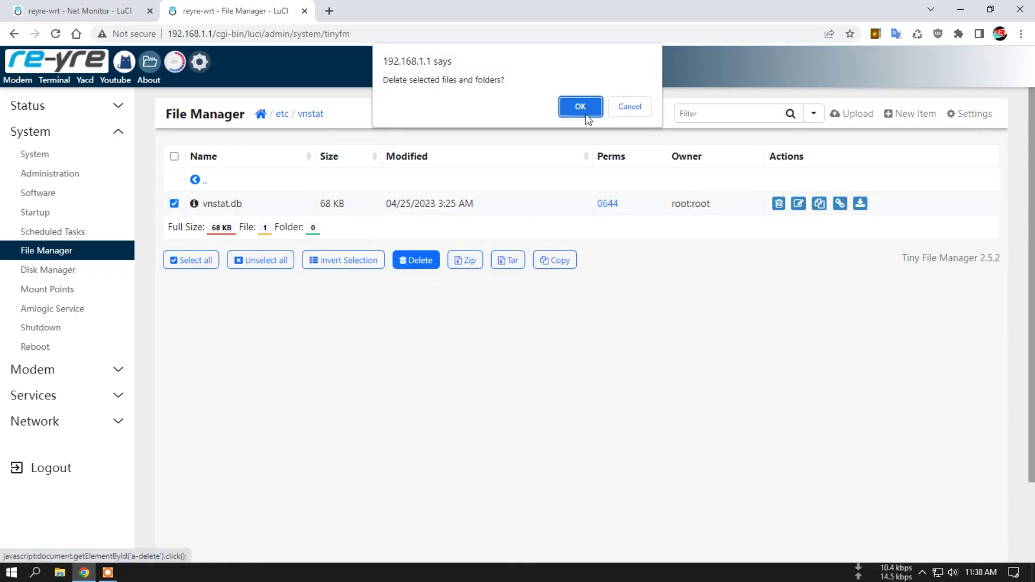
pyautogui.click(585, 114)
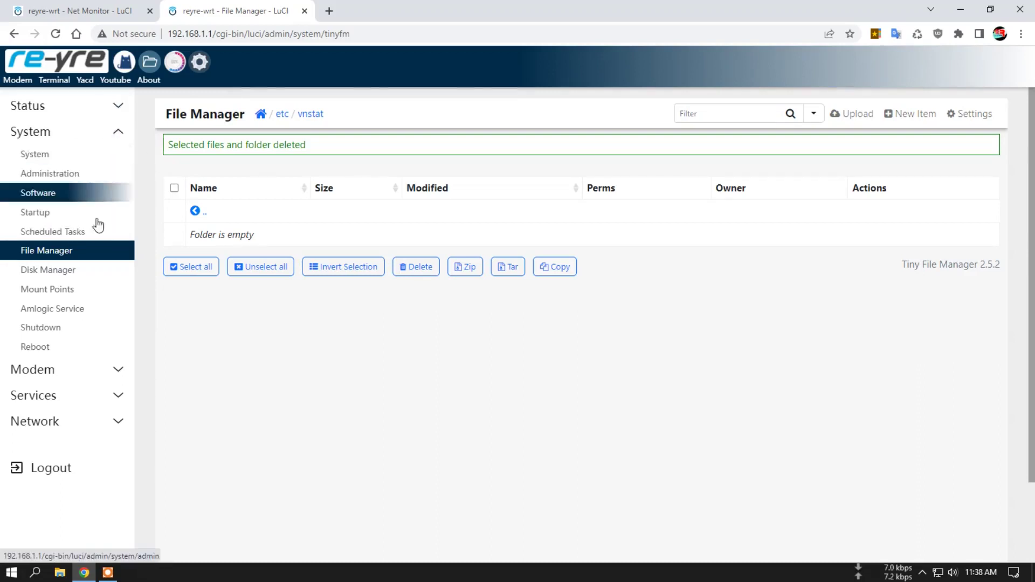
# - Copy the script path /www/vnstati/vnstati.sh from the five-minute entry in the router's scheduled tasks
pyautogui.click(64, 231)
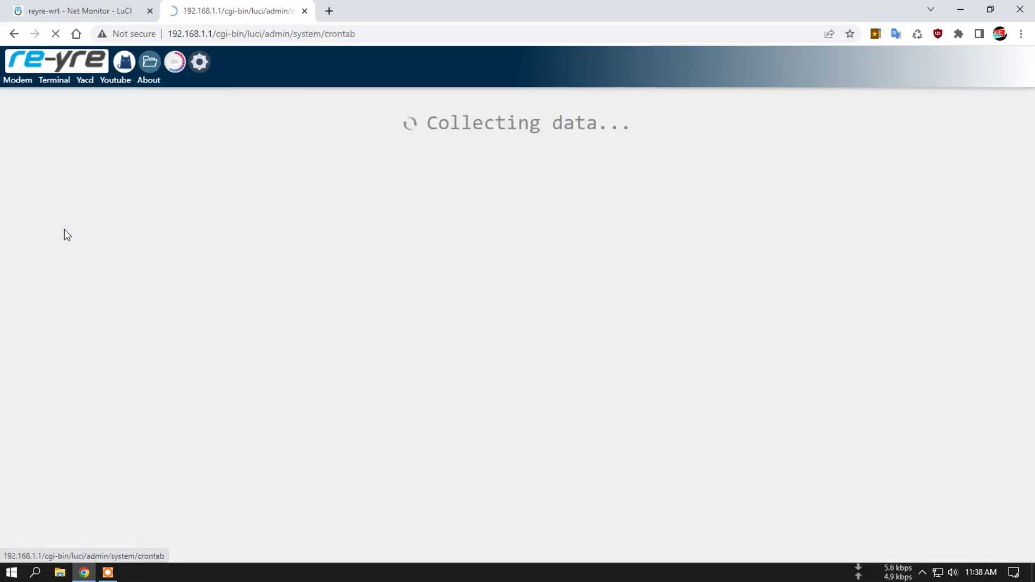
pyautogui.moveTo(214, 126); pyautogui.dragTo(313, 127)
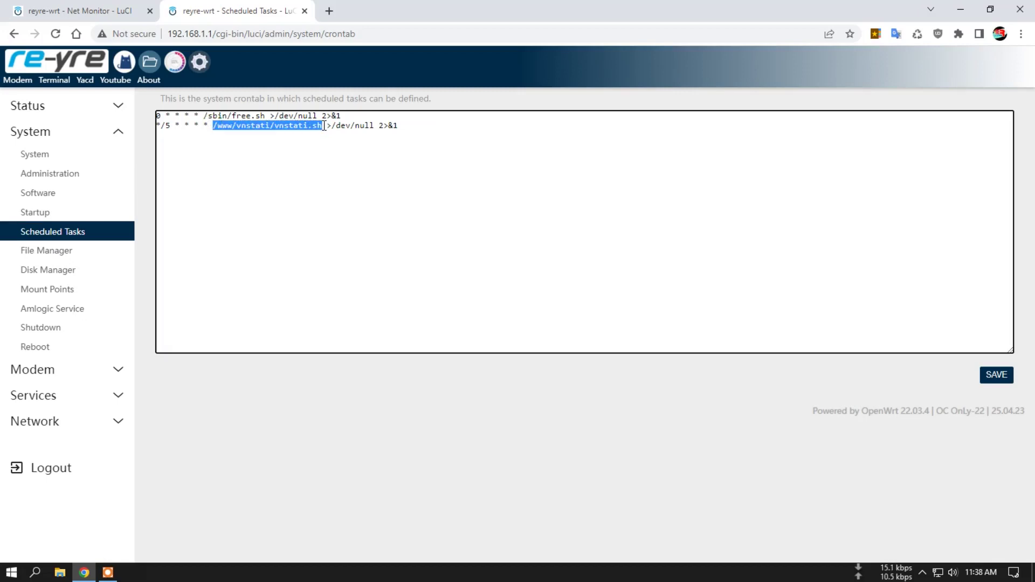
pyautogui.rightClick(312, 132)
pyautogui.click(343, 172)
# - Run the copied /www/vnstati/vnstati.sh script in the router's web terminal
pyautogui.click(63, 82)
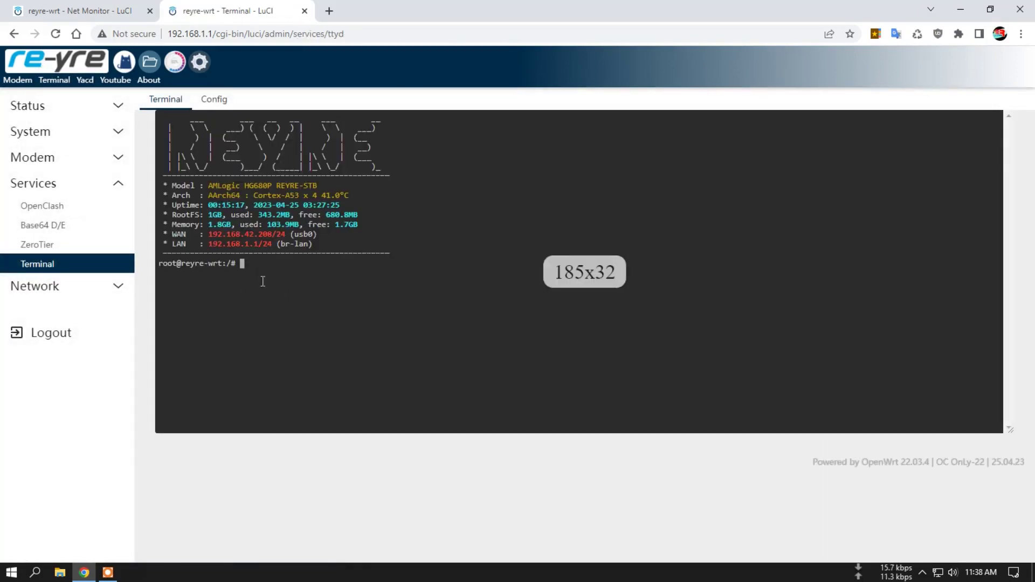
pyautogui.rightClick(259, 278)
pyautogui.click(302, 374)
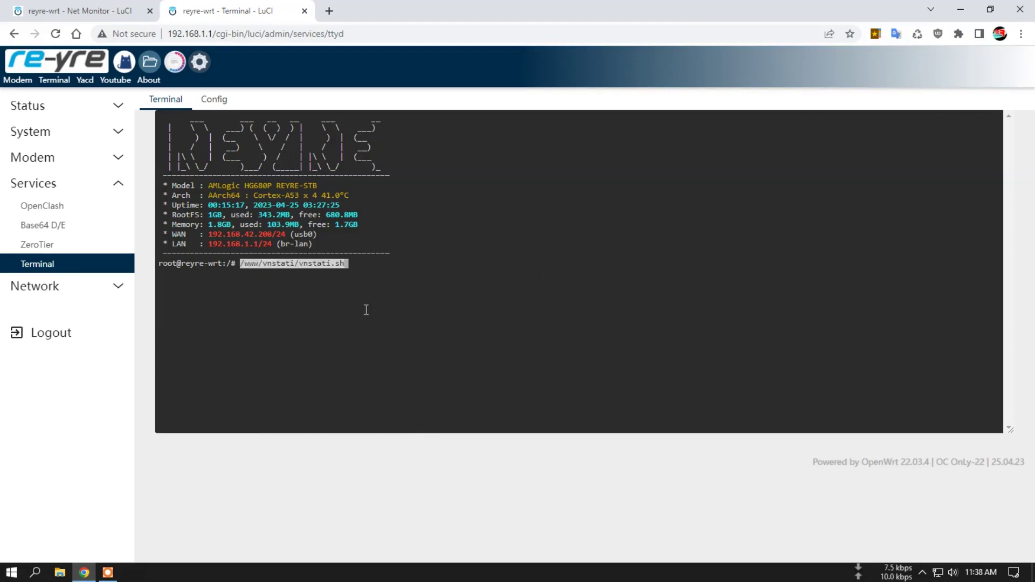
pyautogui.press('Return')
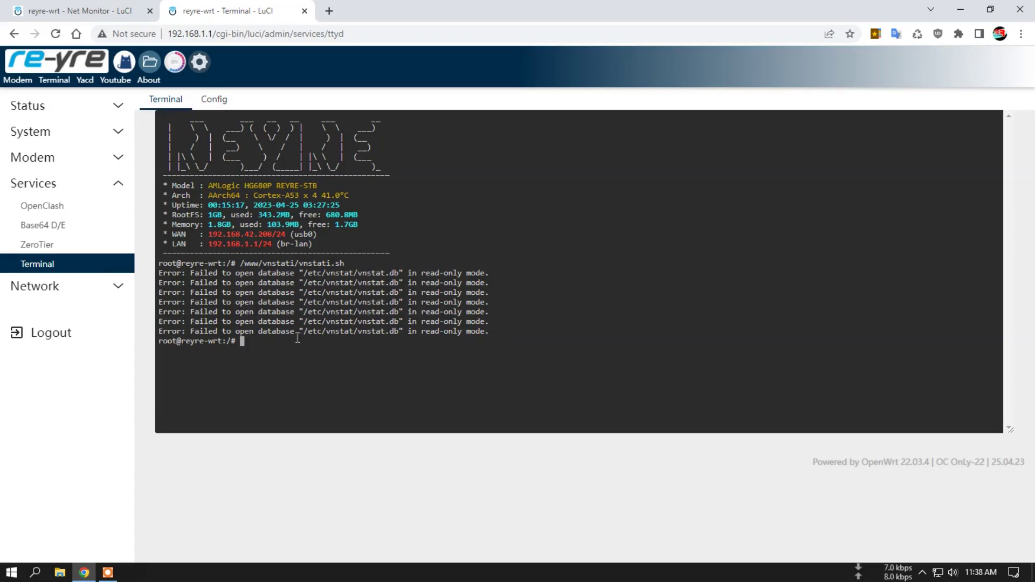
# - Restart the vnstat service from the router's startup services list, working in the Net Monitor browser tab
pyautogui.click(81, 11)
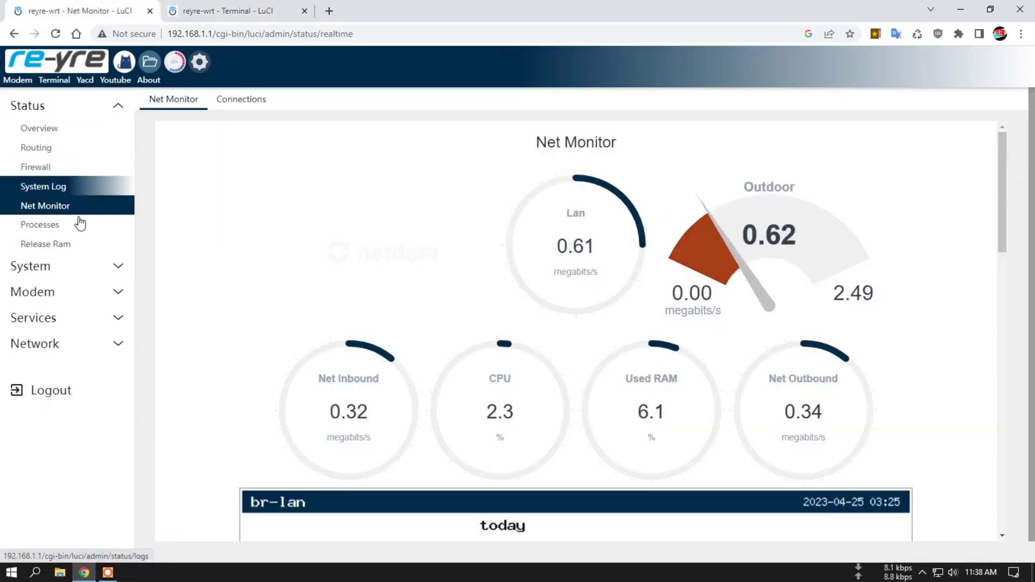
pyautogui.click(81, 266)
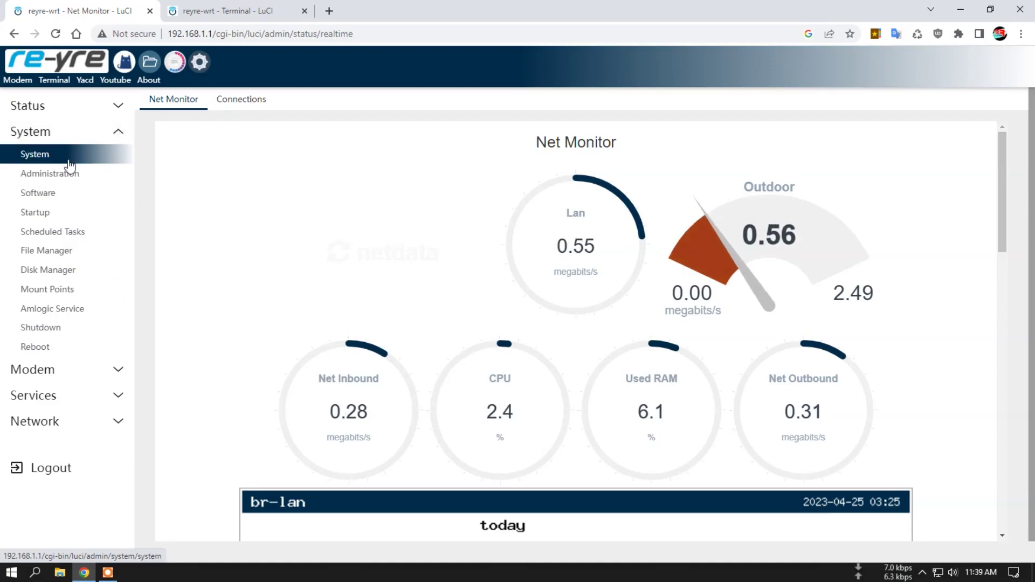
pyautogui.click(60, 211)
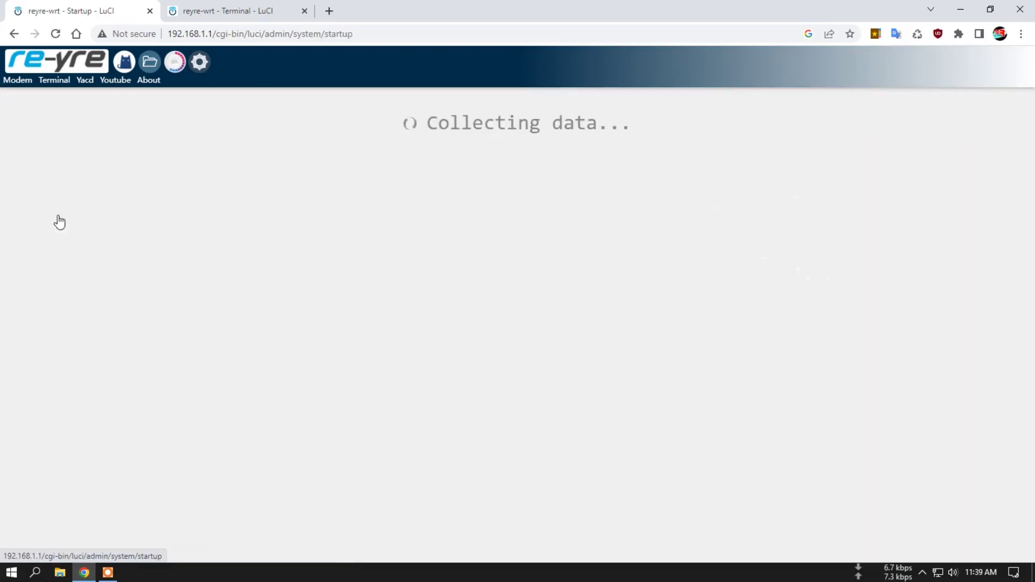
pyautogui.scroll(-8, 539, 303)
pyautogui.scroll(-3, 581, 320)
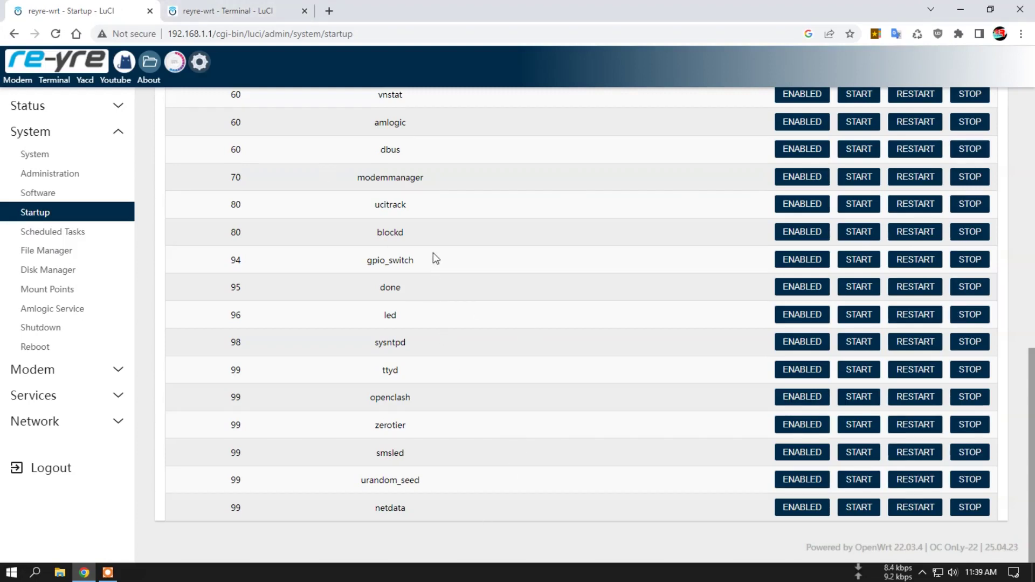
pyautogui.scroll(2, 423, 237)
pyautogui.click(916, 227)
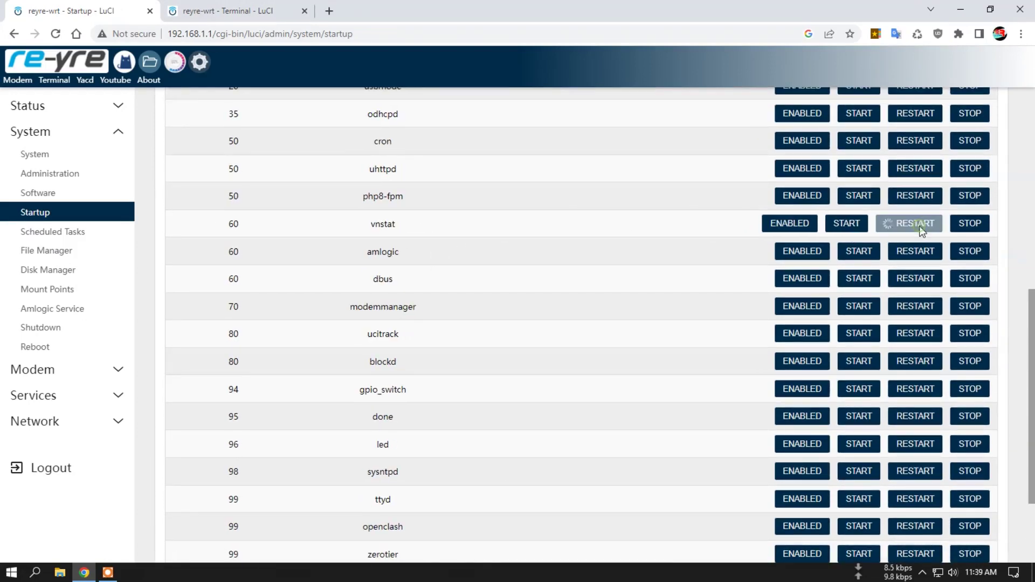
# - Run /www/vnstati/vnstati.sh again in the web terminal and compare its output with the first run's messages
pyautogui.click(260, 9)
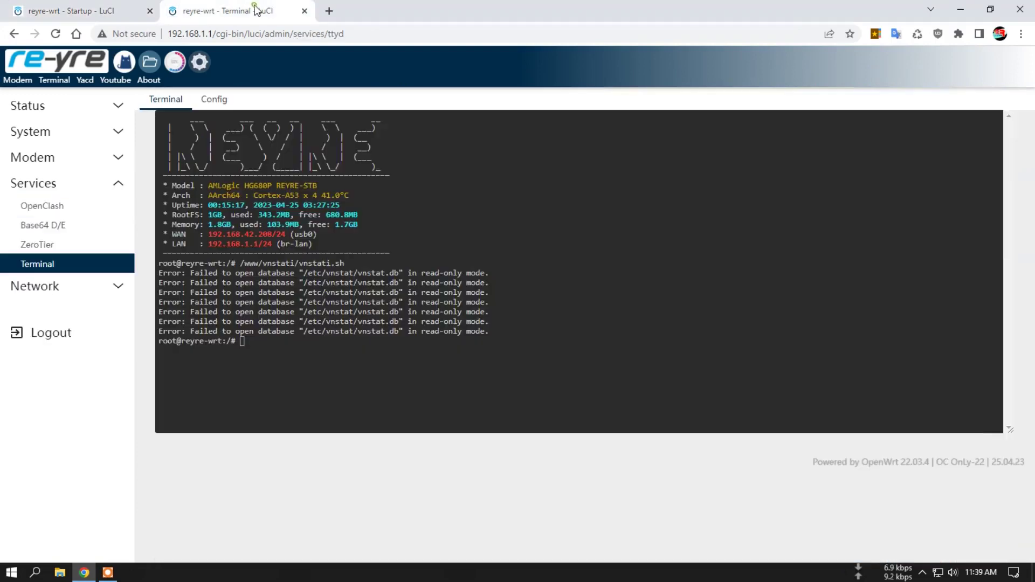
pyautogui.press('Up')
pyautogui.press('Return')
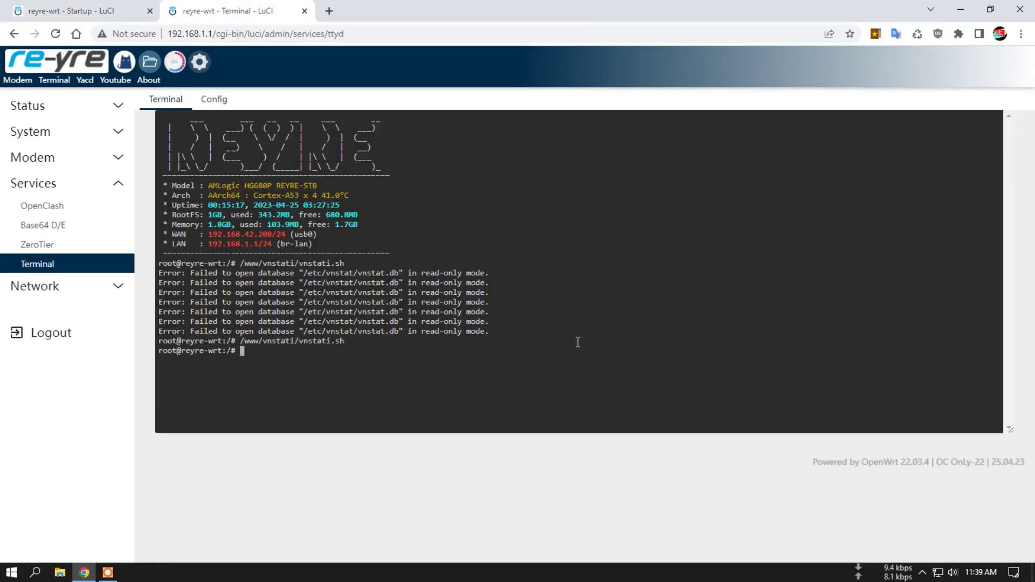
pyautogui.moveTo(490, 330); pyautogui.dragTo(159, 273)
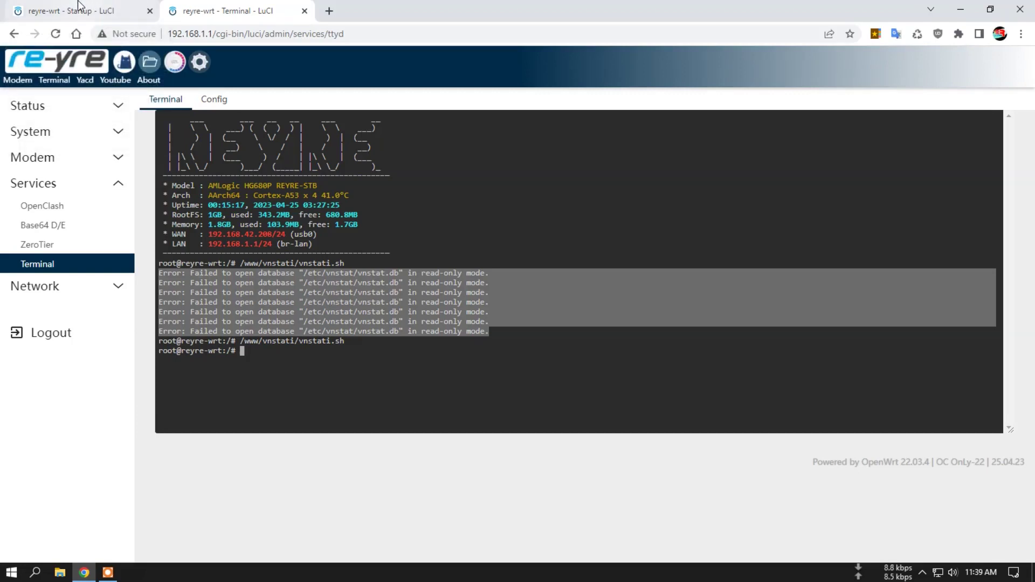
pyautogui.click(245, 351)
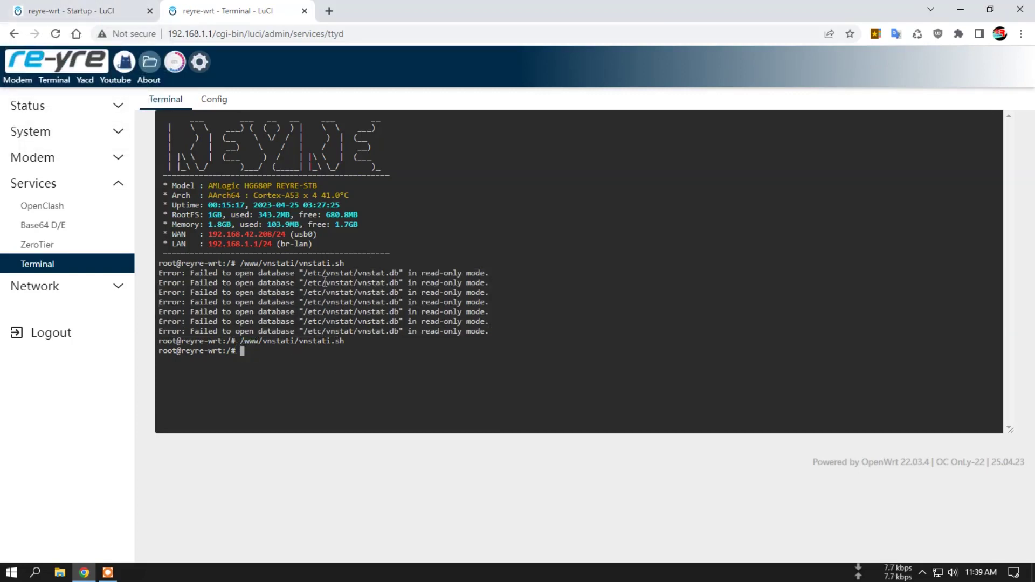
# - Reopen Net Monitor and examine the regenerated br-lan summary and its 5 minute, hourly, daily and monthly tables
pyautogui.click(113, 9)
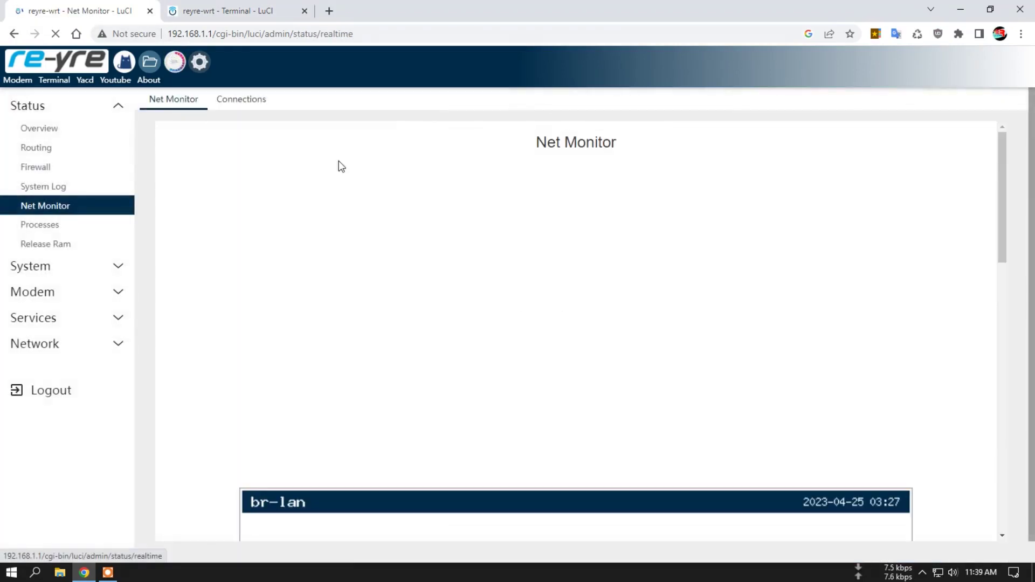
pyautogui.scroll(-5, 633, 302)
pyautogui.scroll(-4, 595, 407)
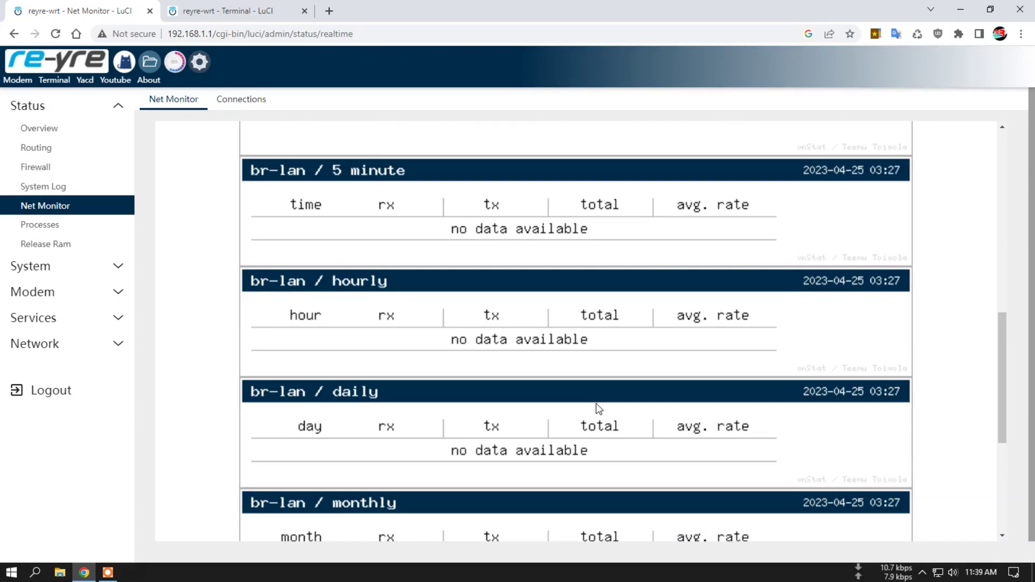
pyautogui.scroll(5, 595, 407)
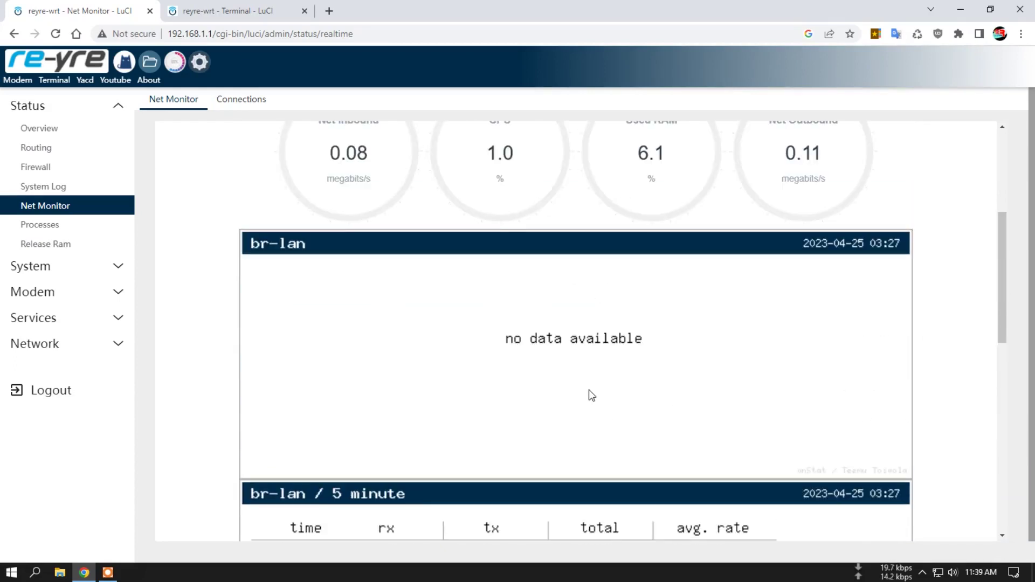
pyautogui.scroll(1, 552, 358)
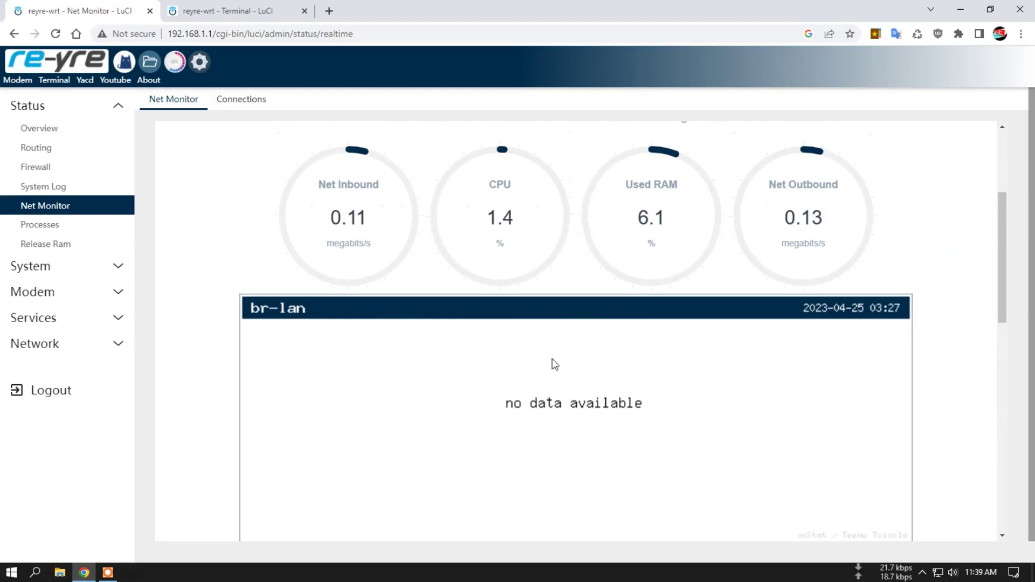
pyautogui.scroll(-1, 564, 421)
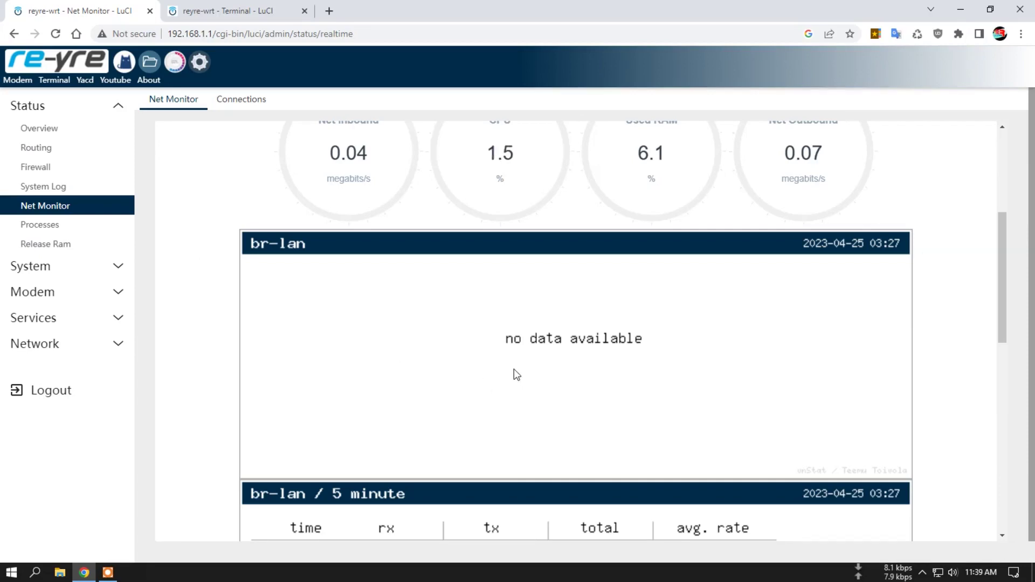
# - Review the vnstat entry among the startup services and the /www/vnstati/vnstati.sh entry in the scheduled tasks
pyautogui.click(87, 272)
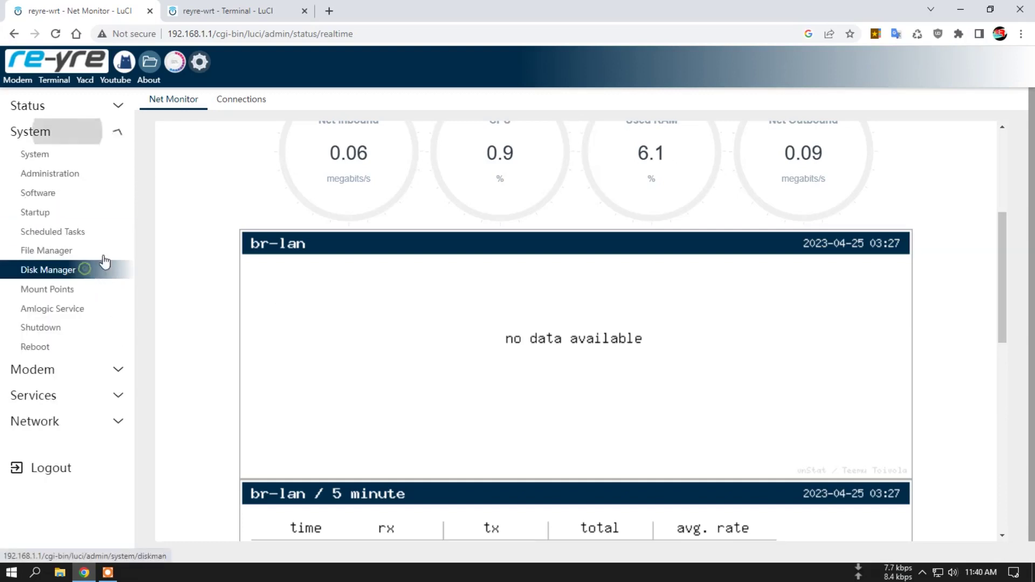
pyautogui.click(52, 214)
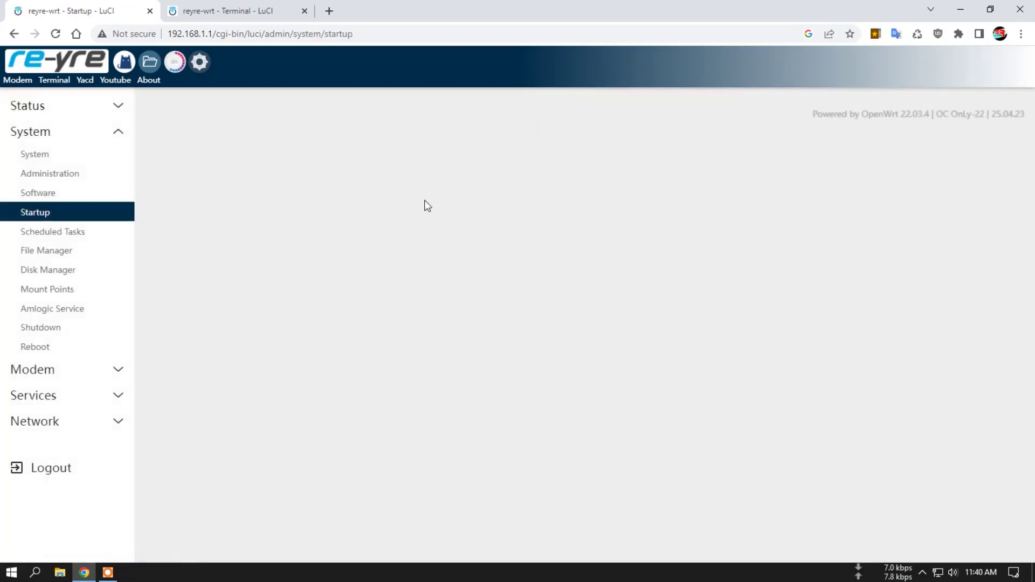
pyautogui.scroll(-5, 505, 411)
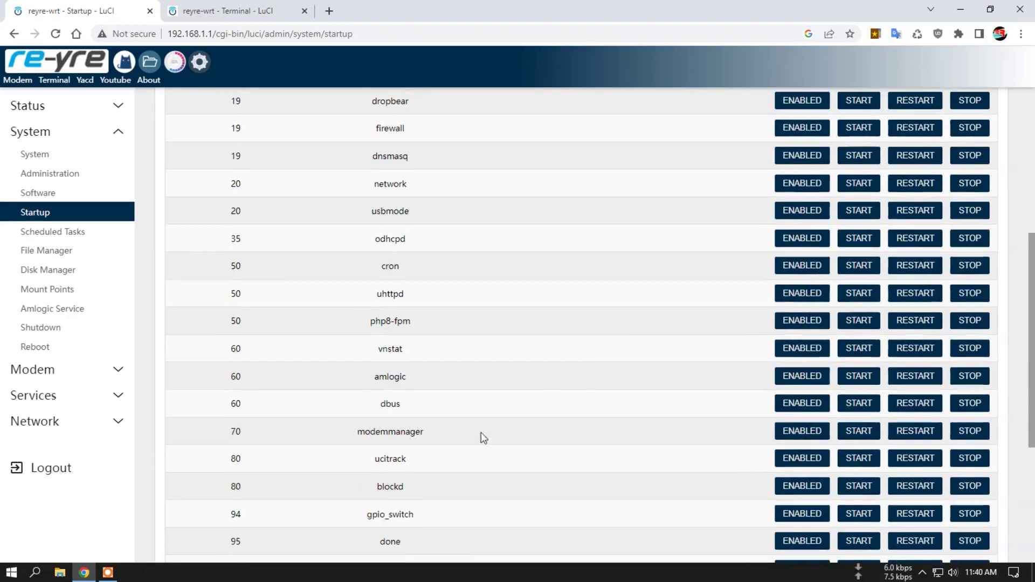
pyautogui.click(54, 233)
pyautogui.moveTo(212, 125); pyautogui.dragTo(310, 127)
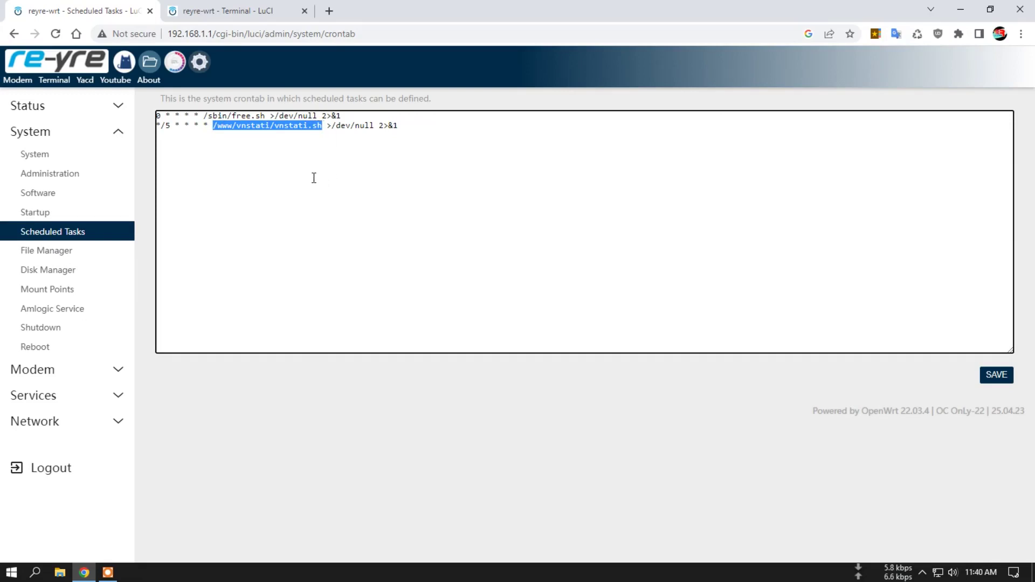
# - Close the web terminal's browser tab and leave its session
pyautogui.click(225, 12)
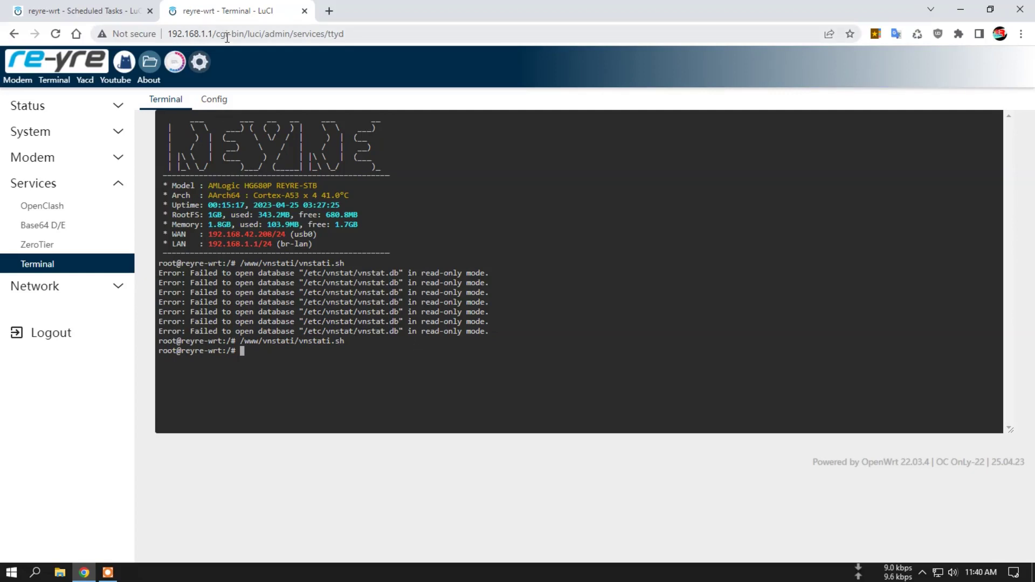
pyautogui.click(304, 11)
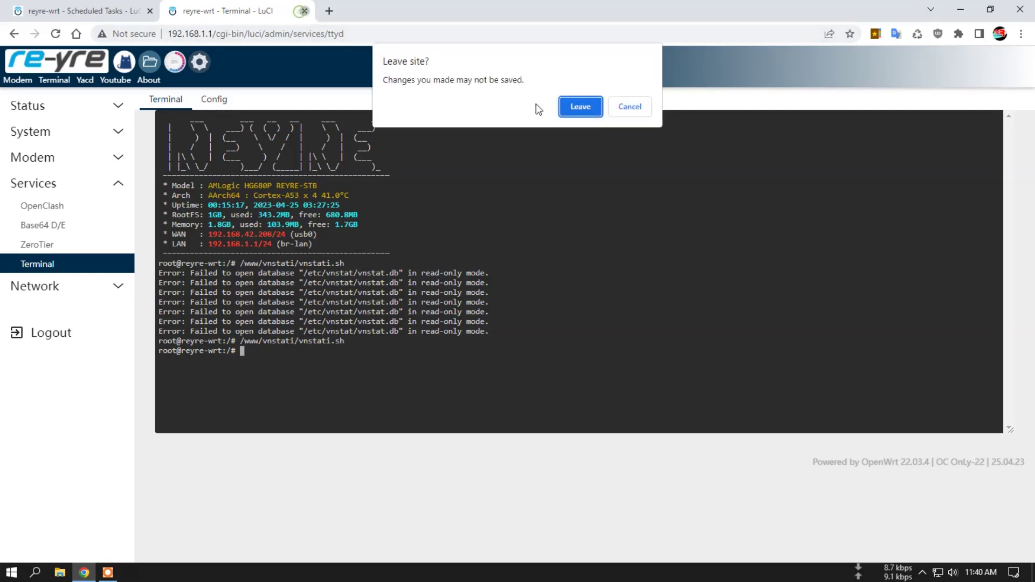
pyautogui.click(585, 112)
# - View the router's running processes, and release its RAM
pyautogui.click(97, 106)
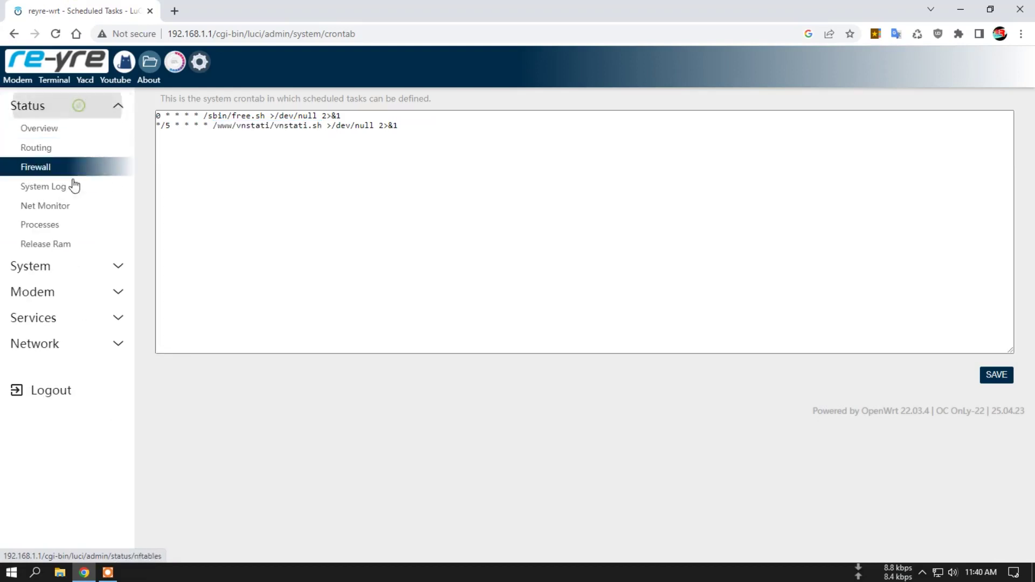
pyautogui.click(60, 227)
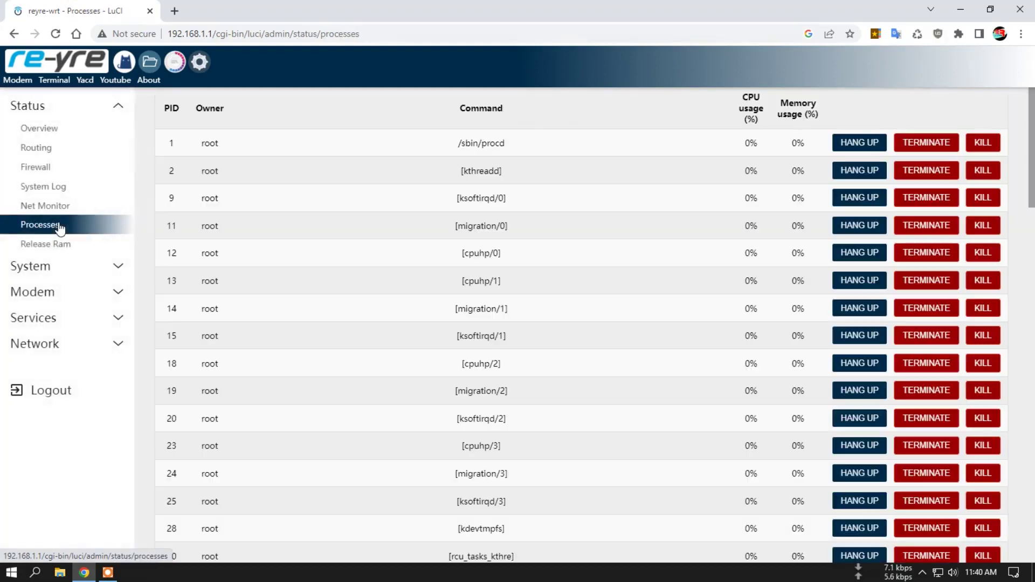
pyautogui.click(59, 244)
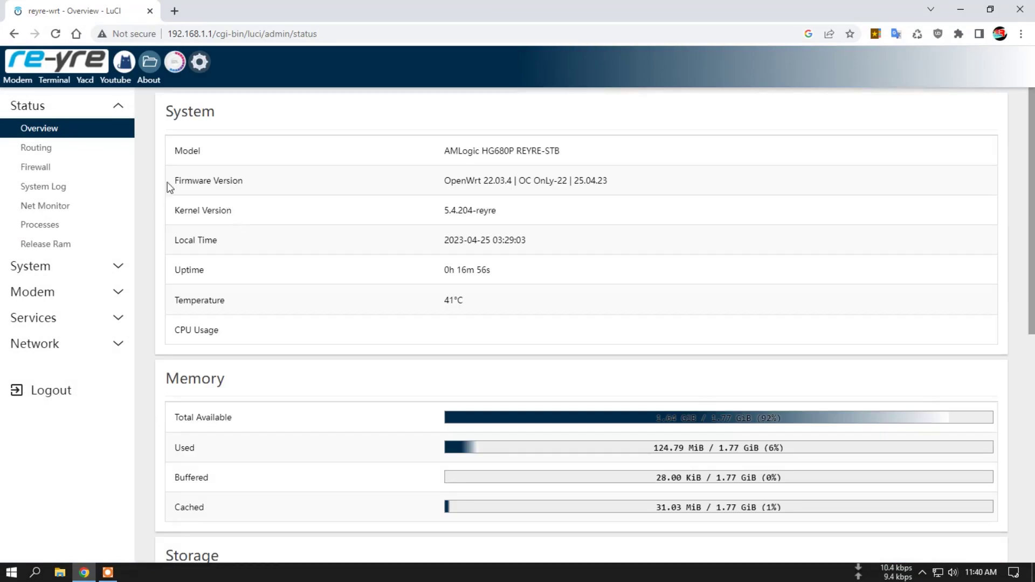
# - Review the NTP server candidates in the system's time synchronization settings and the router password page under Administration
pyautogui.click(62, 266)
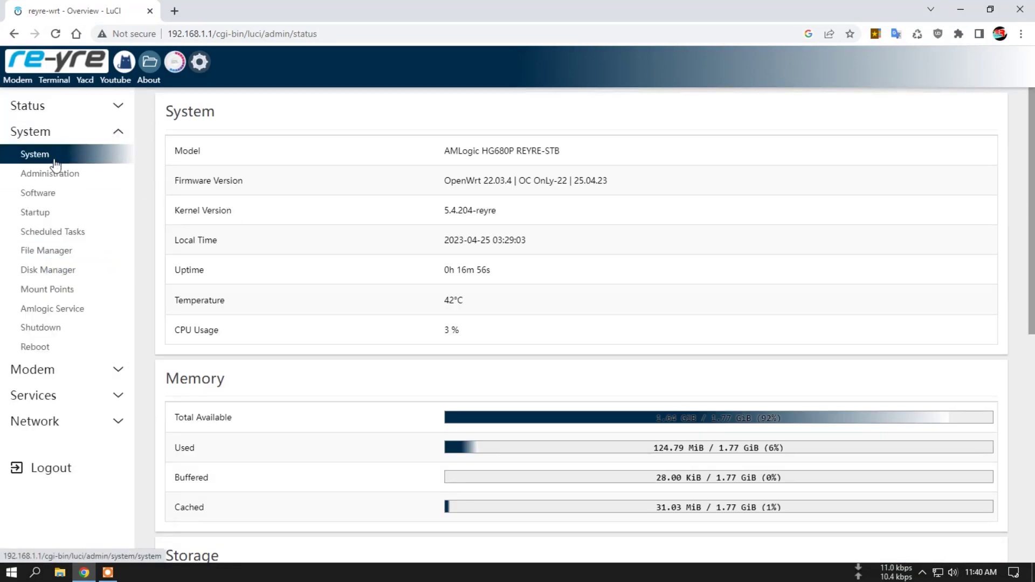
pyautogui.click(54, 160)
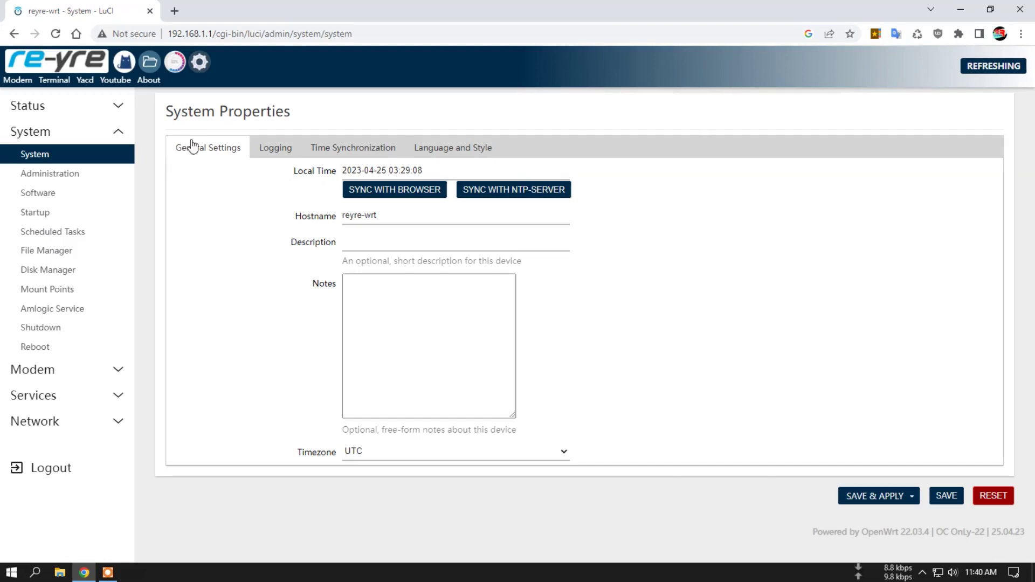
pyautogui.click(361, 148)
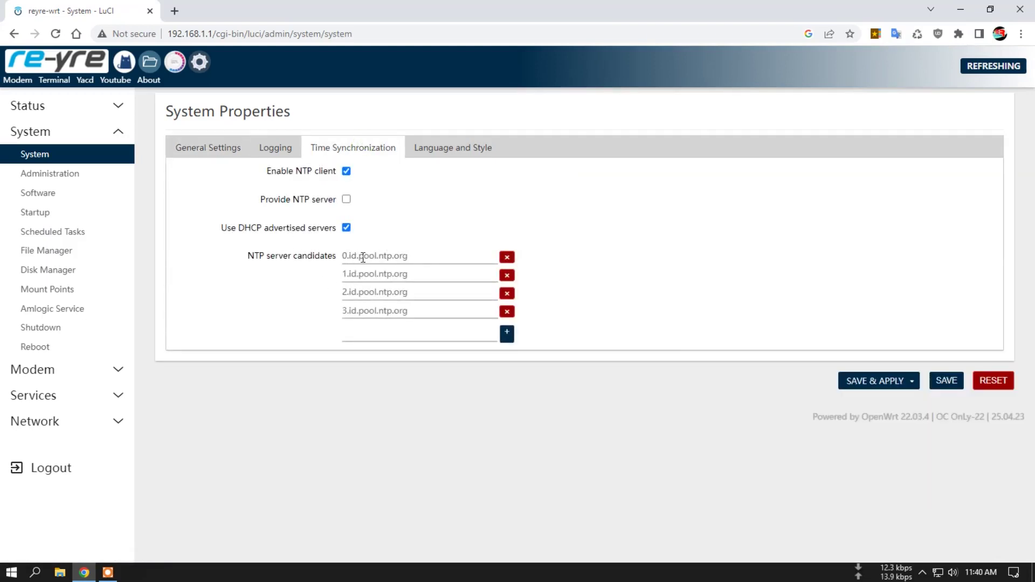
pyautogui.moveTo(411, 259); pyautogui.dragTo(348, 255)
pyautogui.moveTo(414, 277); pyautogui.dragTo(348, 277)
pyautogui.click(63, 176)
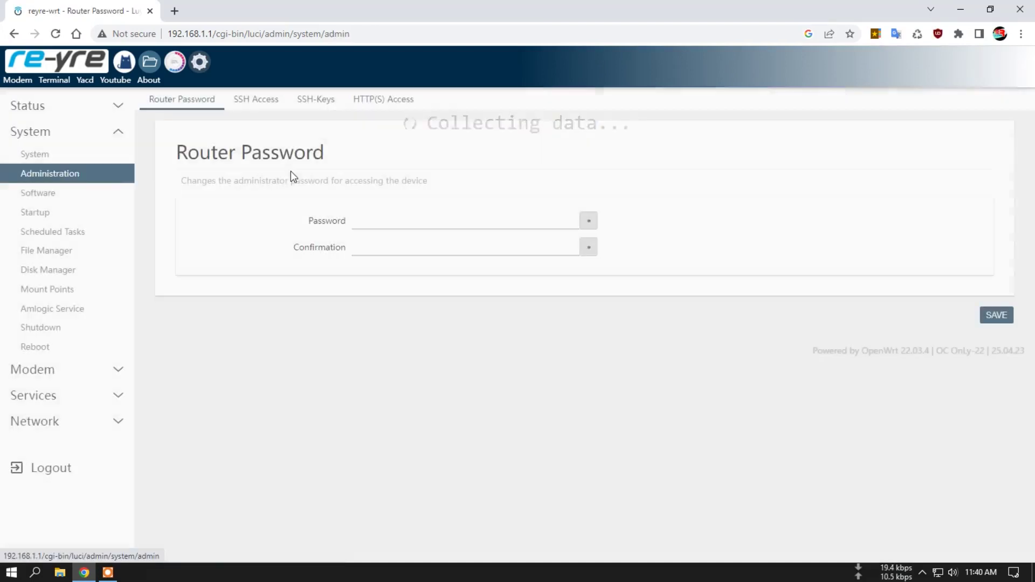
# - Check the Software page's package updates and look through the first page of installed packages
pyautogui.click(63, 194)
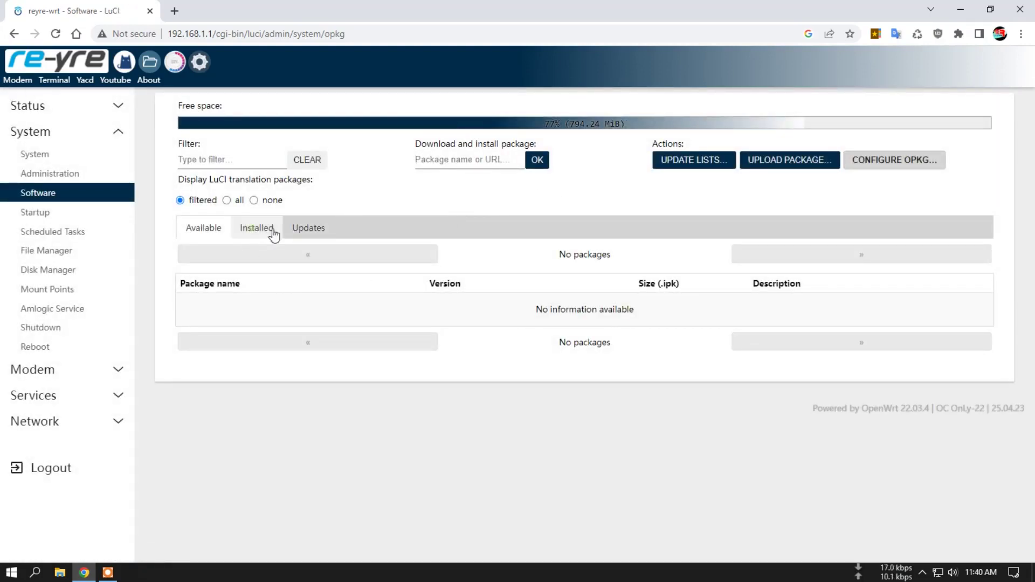
pyautogui.click(318, 231)
pyautogui.click(263, 232)
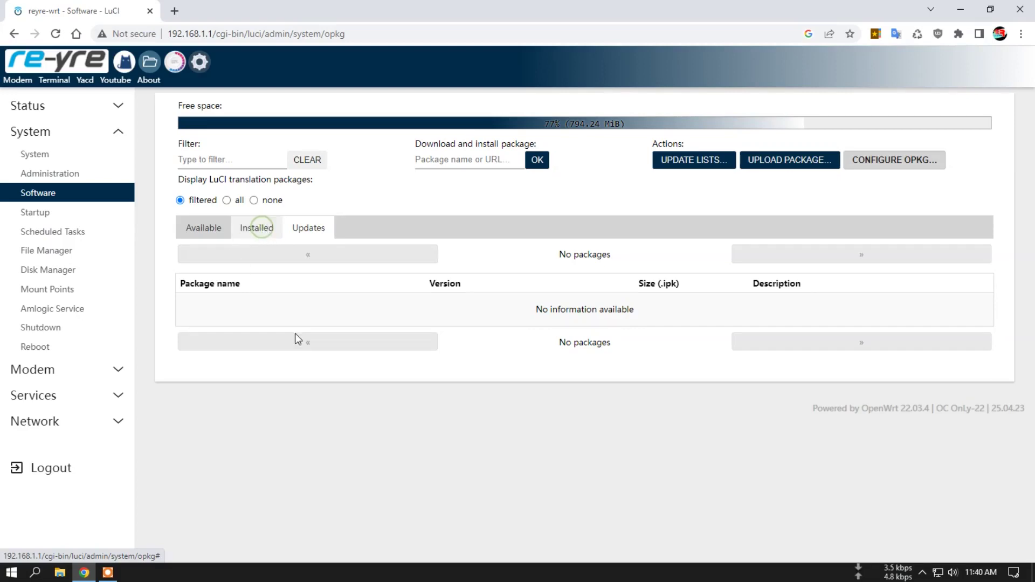
pyautogui.scroll(-20, 811, 397)
pyautogui.scroll(-4, 807, 397)
pyautogui.scroll(20, 807, 396)
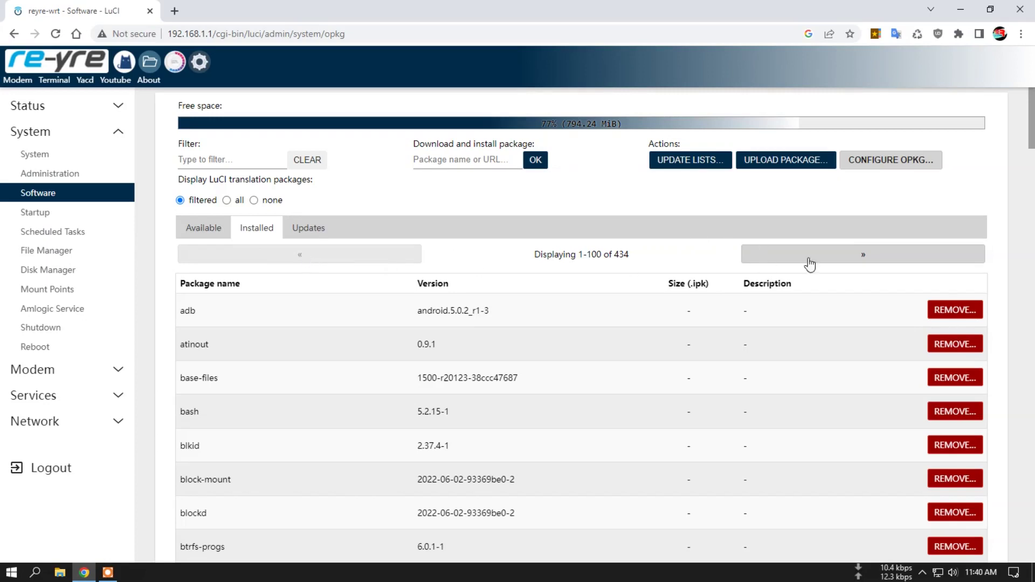
# - Page back and forth through the remaining installed packages, and check the available and updatable package lists
pyautogui.click(863, 263)
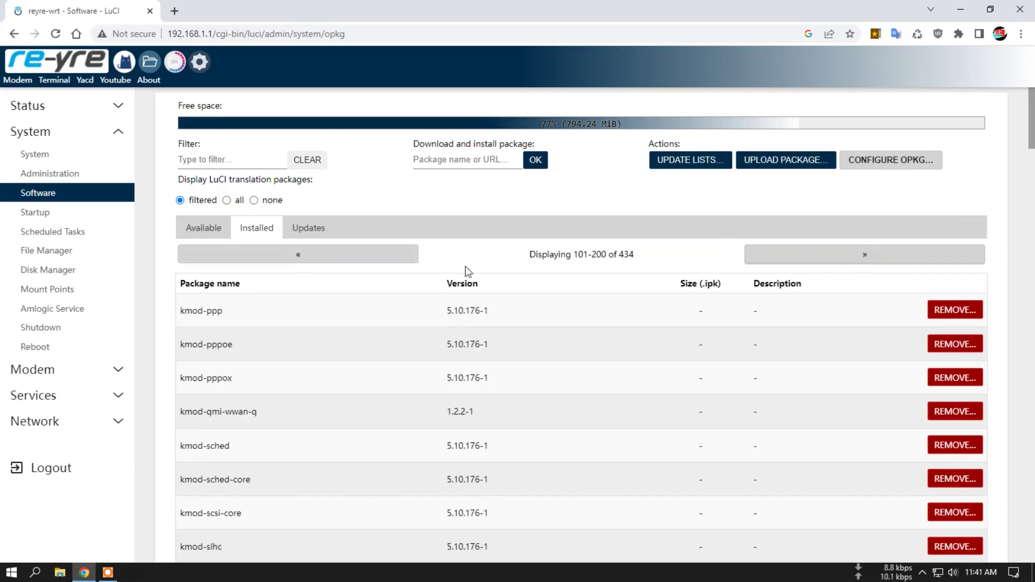
pyautogui.click(358, 257)
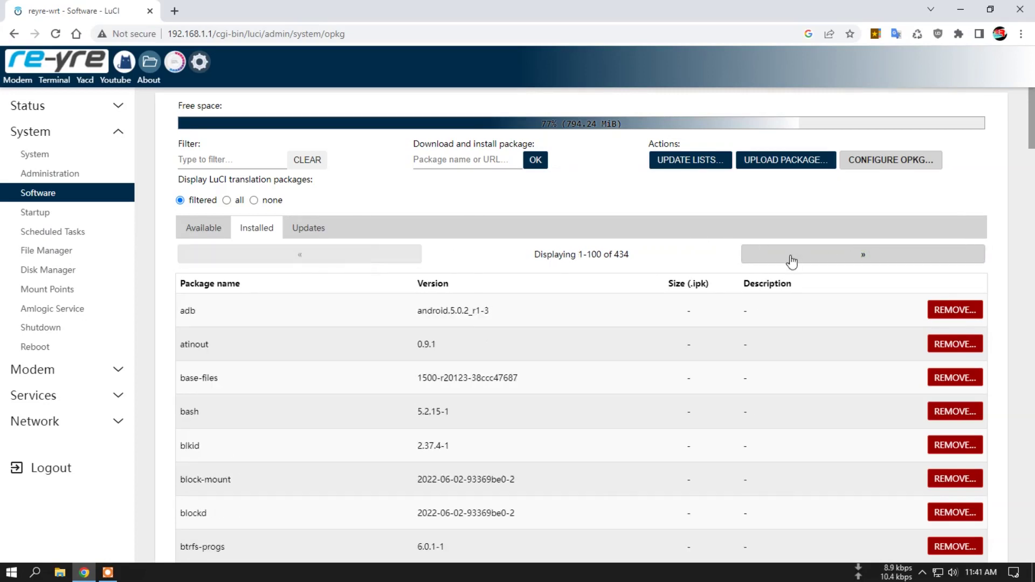
pyautogui.click(862, 254)
pyautogui.scroll(-15, 593, 324)
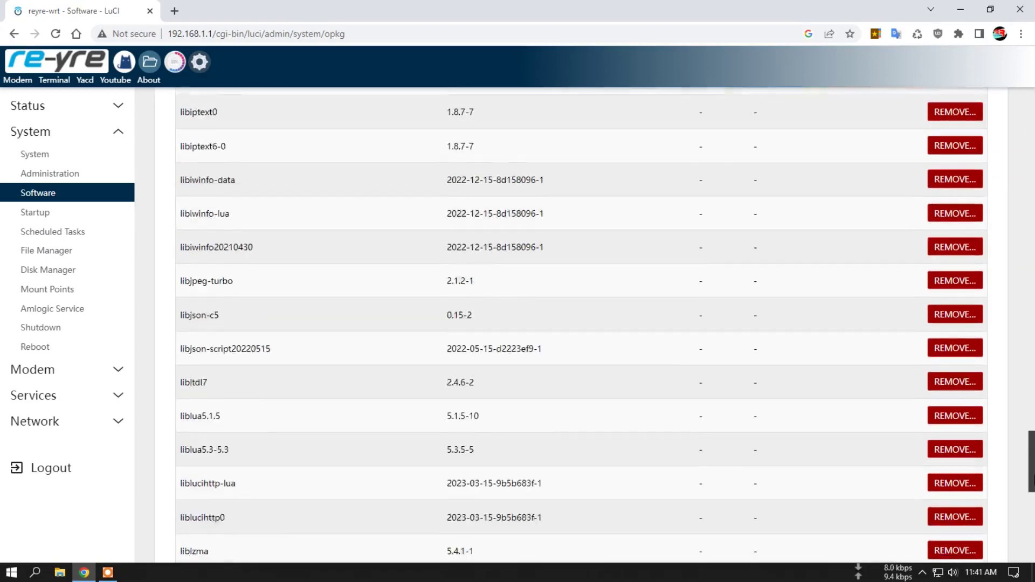
pyautogui.scroll(-10, 526, 458)
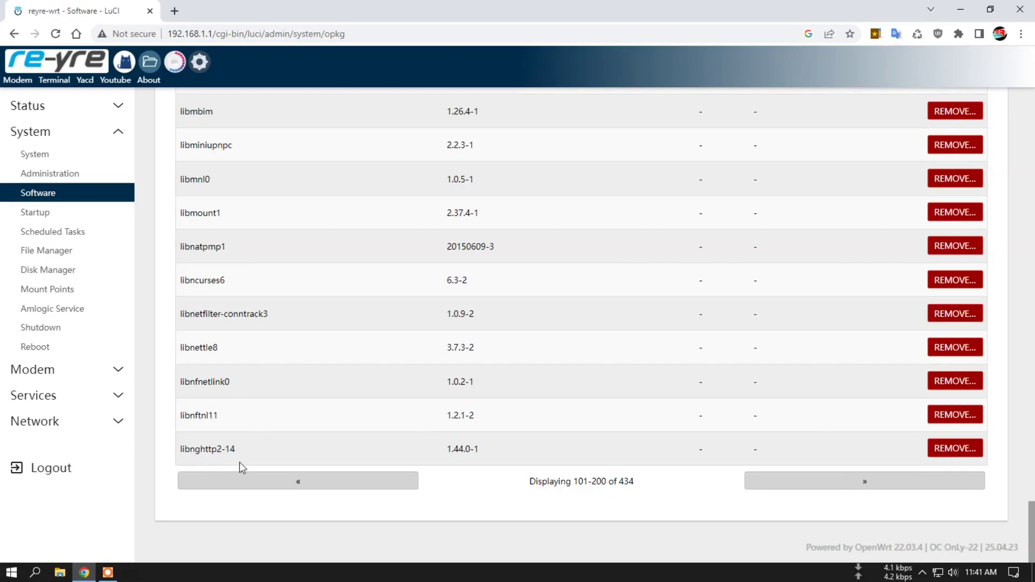
pyautogui.moveTo(1031, 559); pyautogui.dragTo(979, 563)
pyautogui.click(865, 482)
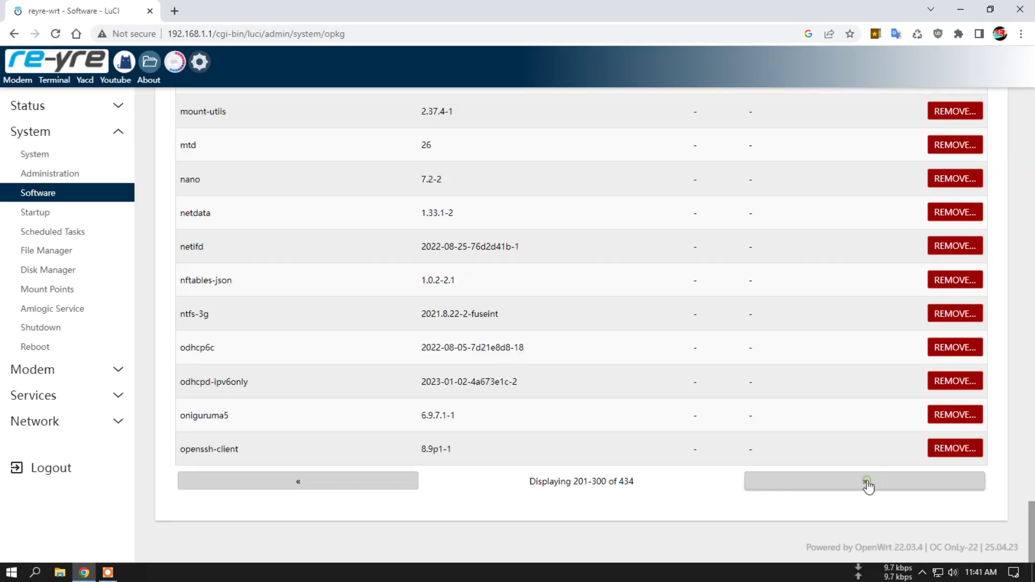
pyautogui.click(351, 485)
pyautogui.click(853, 491)
pyautogui.click(273, 485)
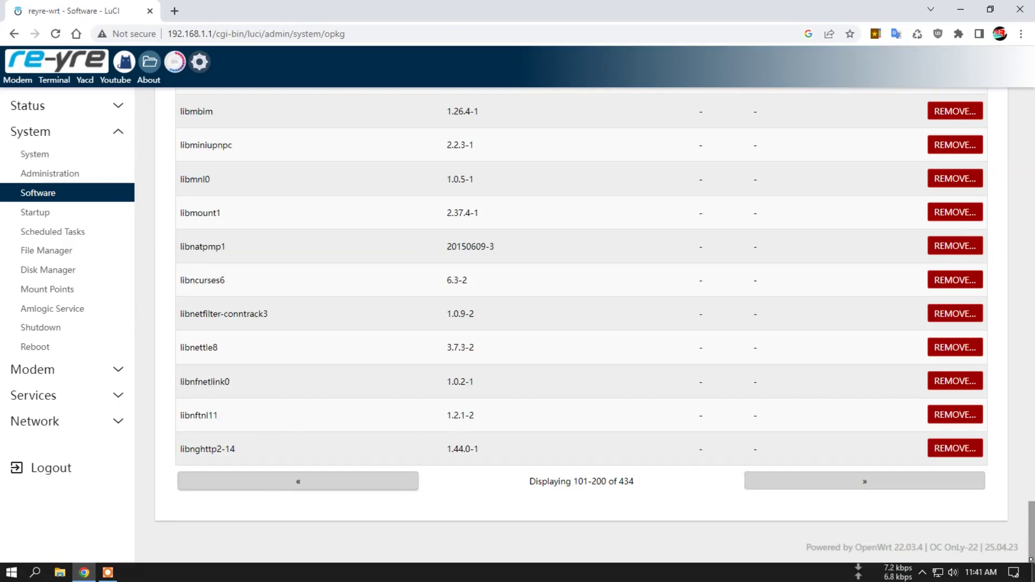
pyautogui.scroll(20, 719, 219)
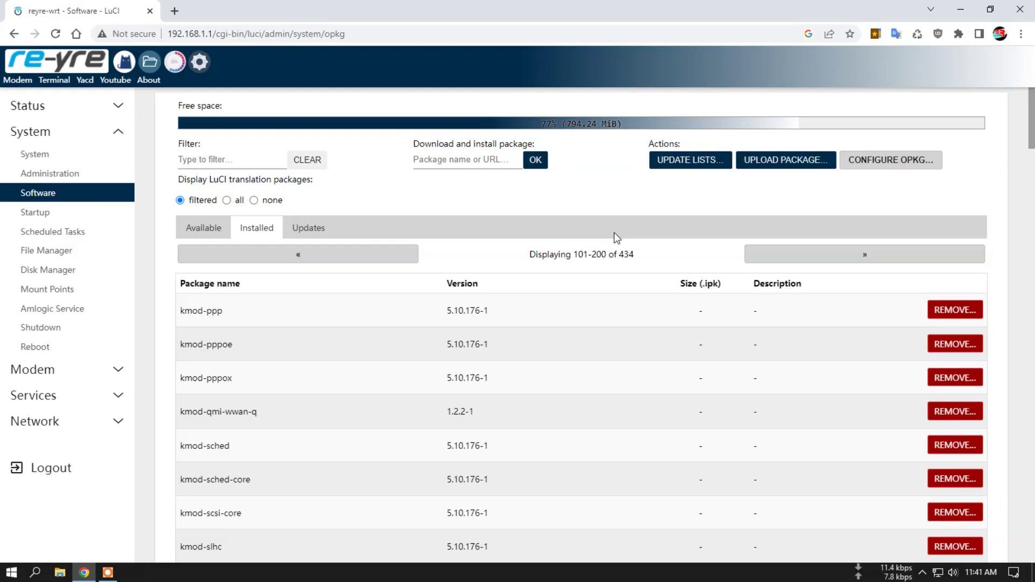
pyautogui.click(188, 227)
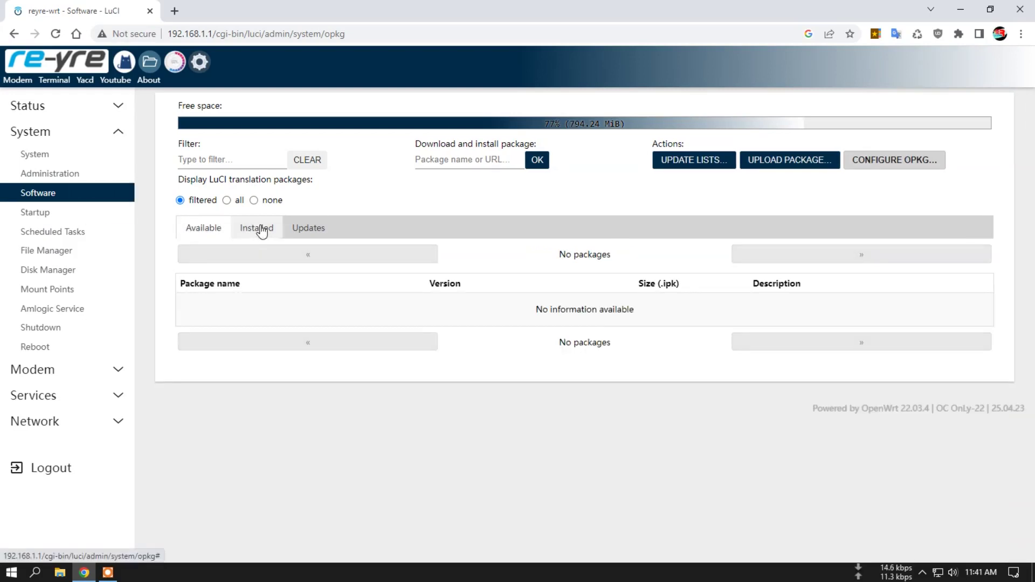
pyautogui.click(290, 228)
# - Review the router's startup init scripts and the /usr/bin/hgled -r command in the local startup script
pyautogui.click(58, 217)
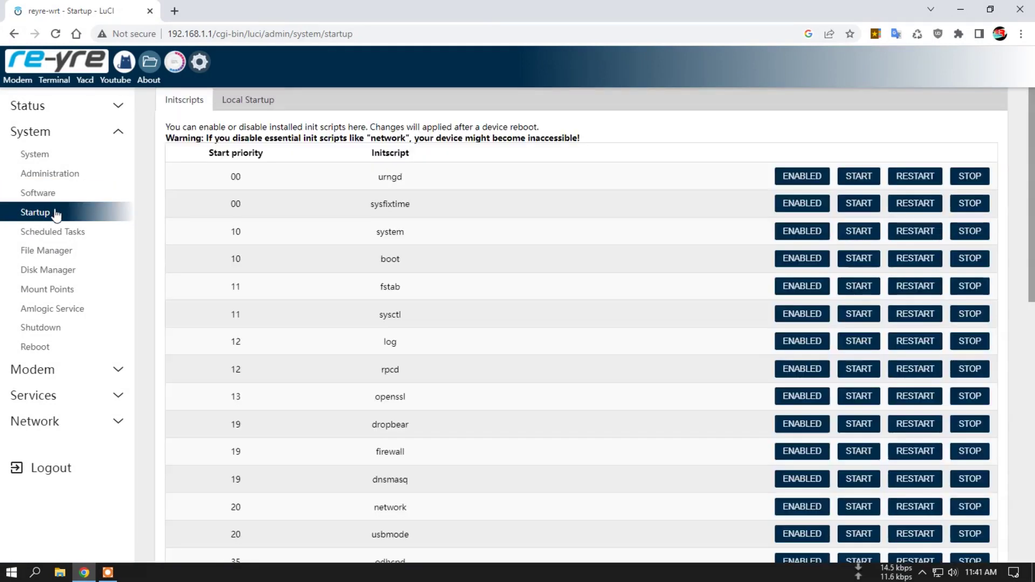
pyautogui.click(257, 103)
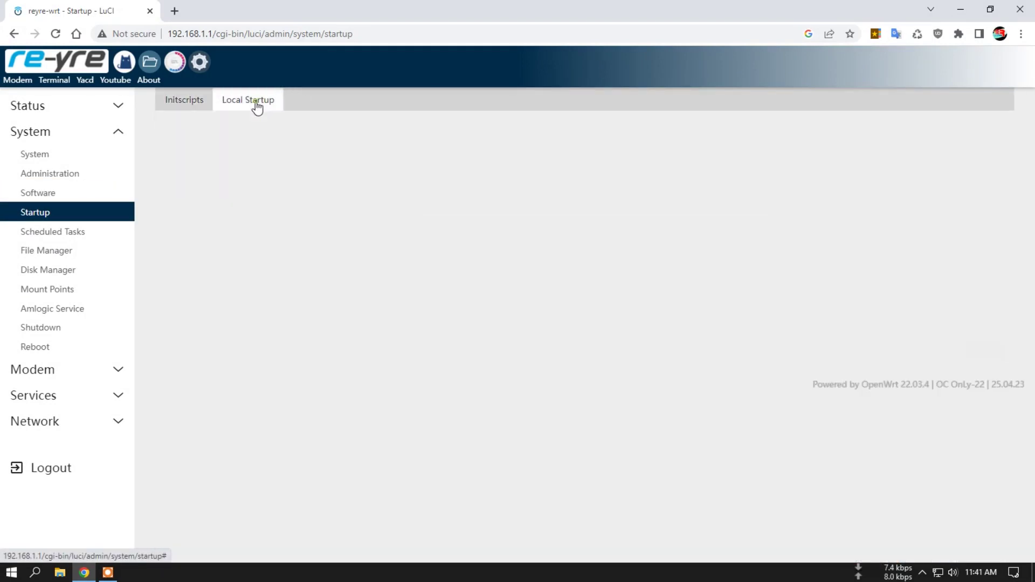
pyautogui.moveTo(300, 156); pyautogui.dragTo(254, 159)
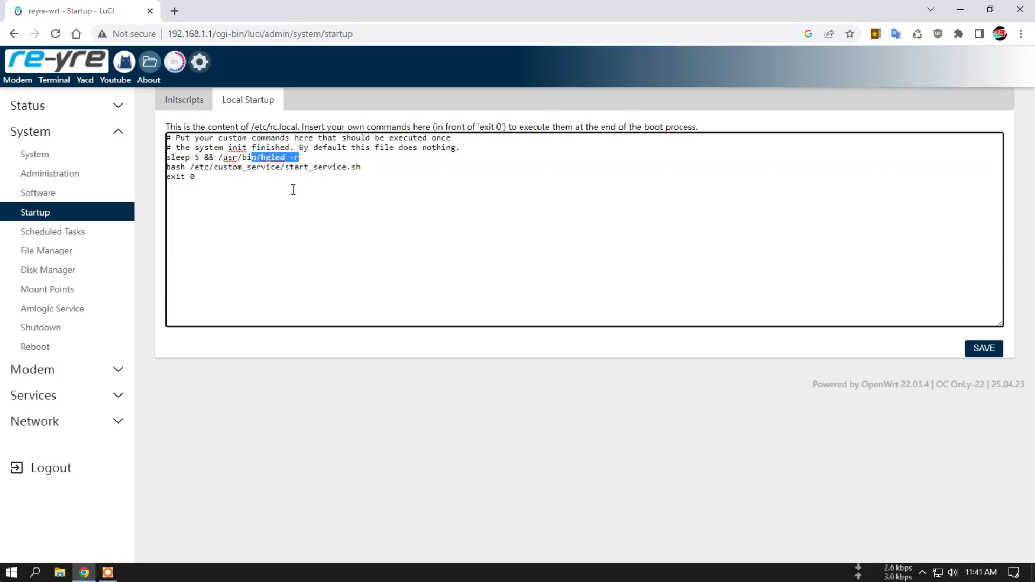
pyautogui.click(187, 102)
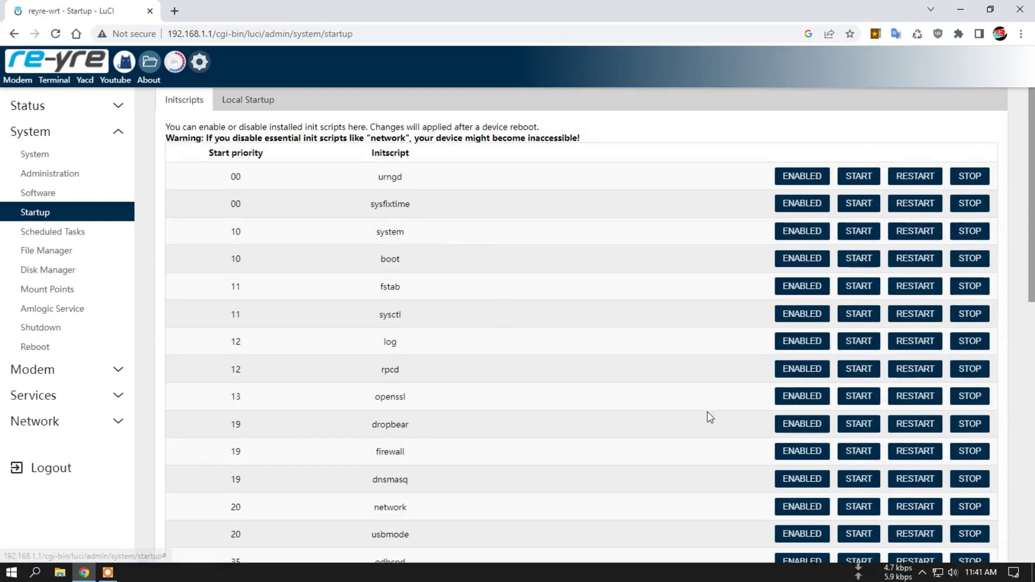
pyautogui.scroll(-15, 503, 312)
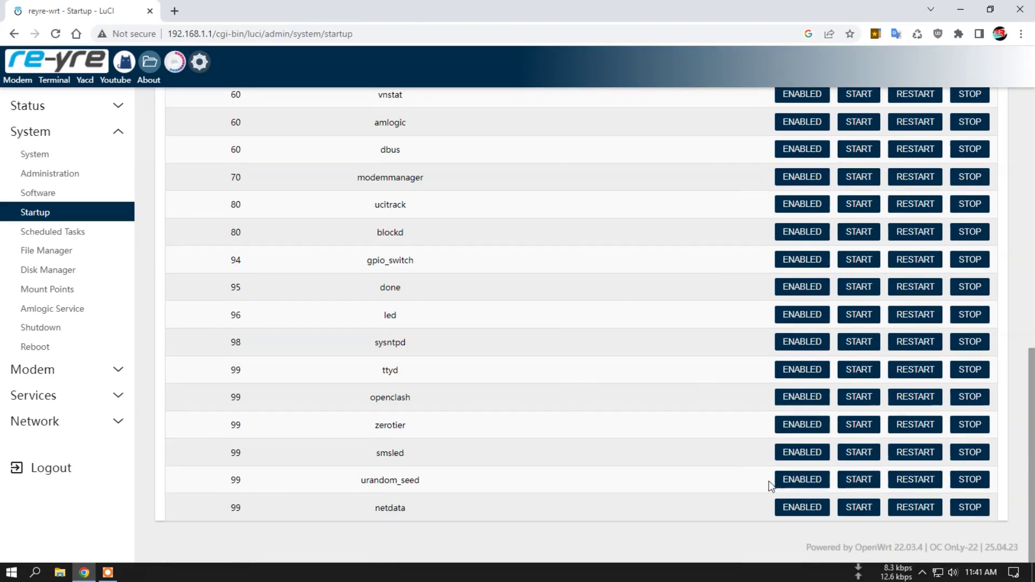
pyautogui.scroll(15, 797, 469)
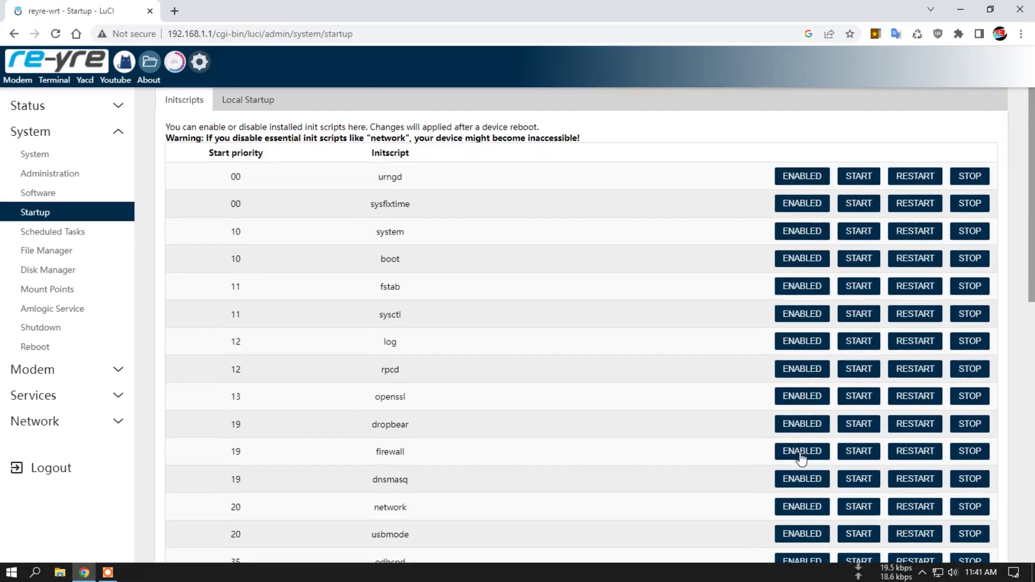
# - Review the /sbin/free.sh and /www/vnstati/vnstati.sh scheduled tasks alongside the related Status pages
pyautogui.click(59, 237)
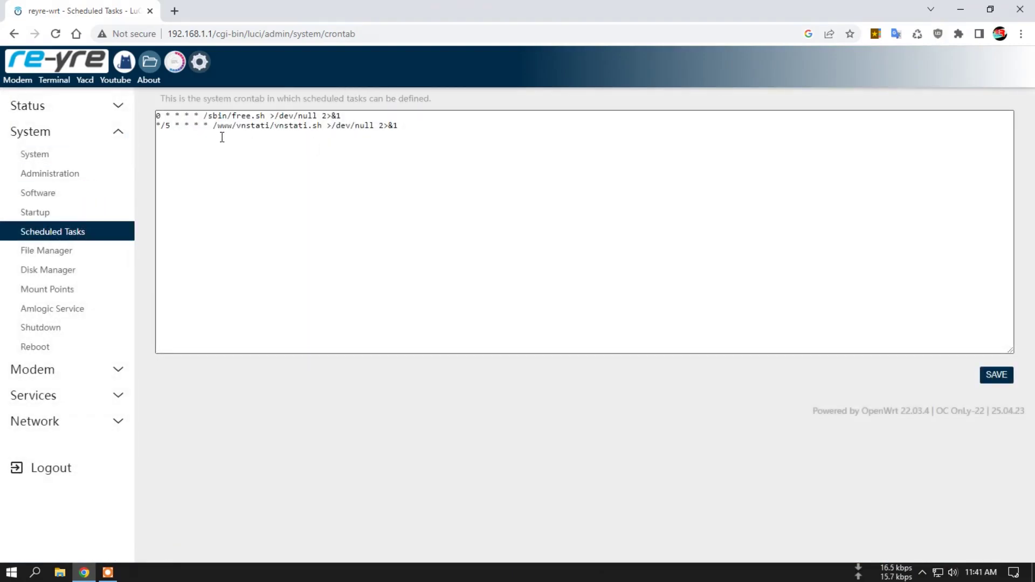
pyautogui.click(83, 112)
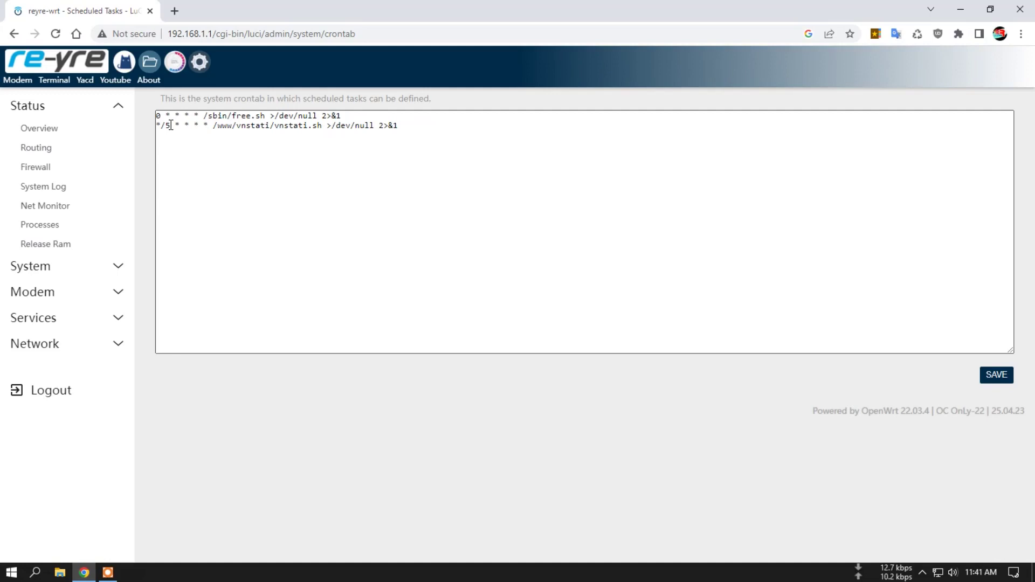
pyautogui.click(68, 265)
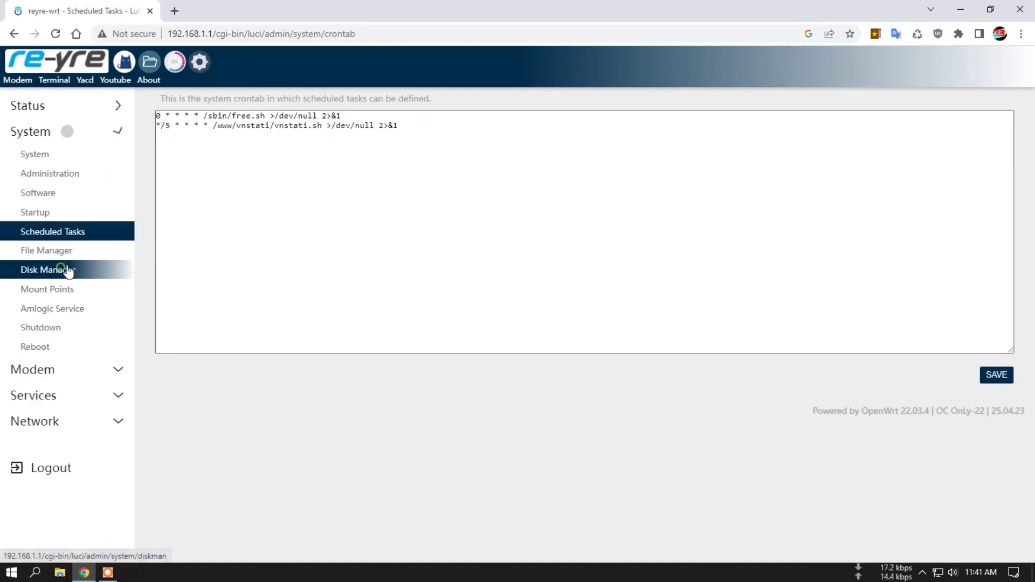
# - Delete the .bash_history file from the root directory in the router's File Manager
pyautogui.click(46, 250)
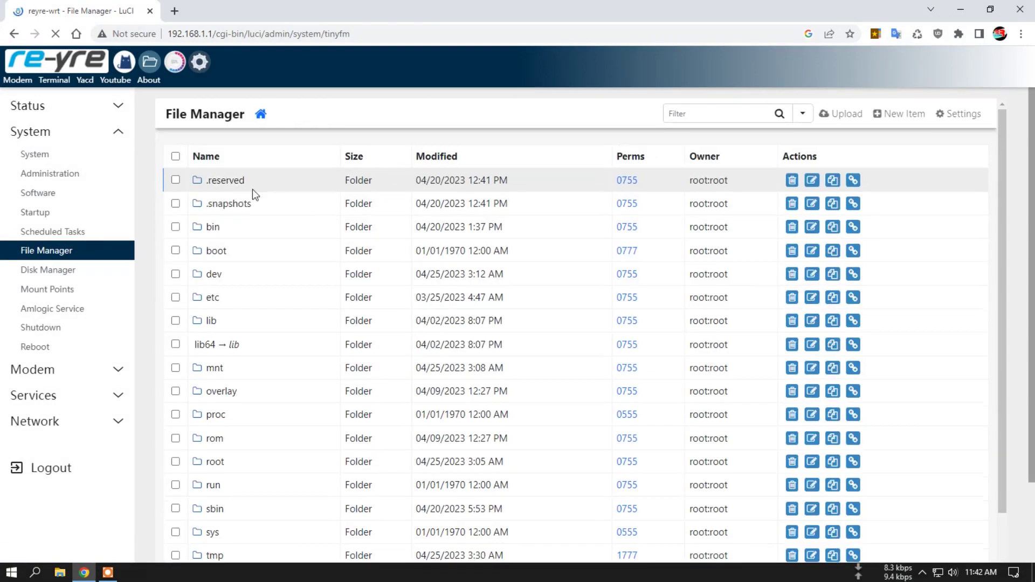
pyautogui.scroll(-4, 647, 295)
pyautogui.scroll(2, 642, 289)
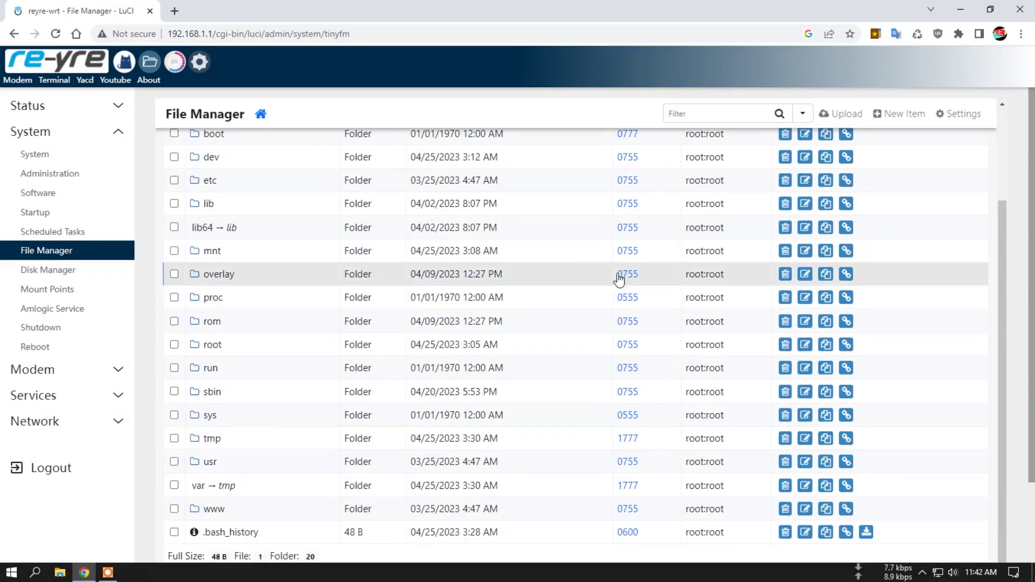
pyautogui.scroll(-2, 306, 470)
pyautogui.click(174, 436)
pyautogui.click(784, 436)
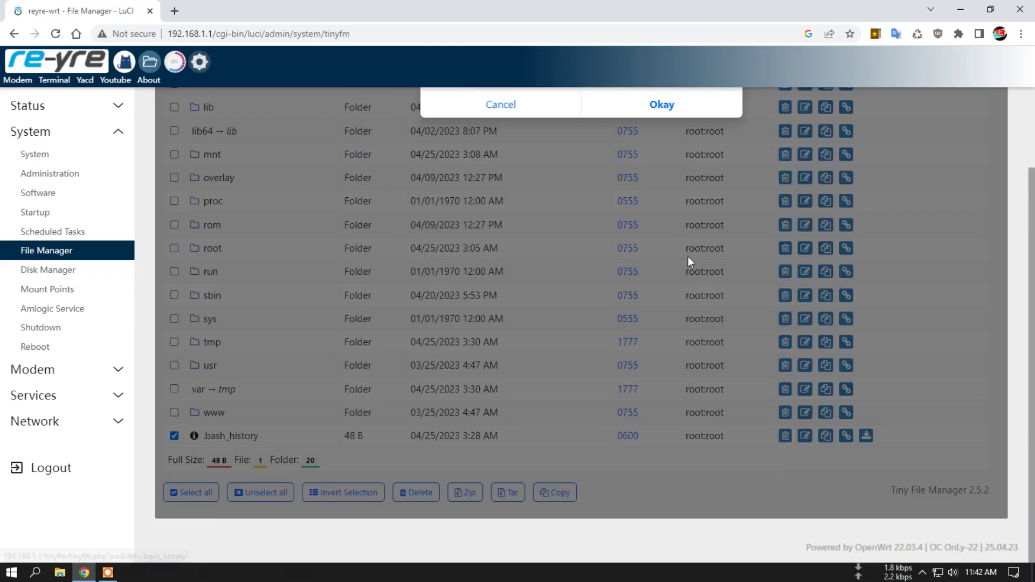
pyautogui.click(666, 103)
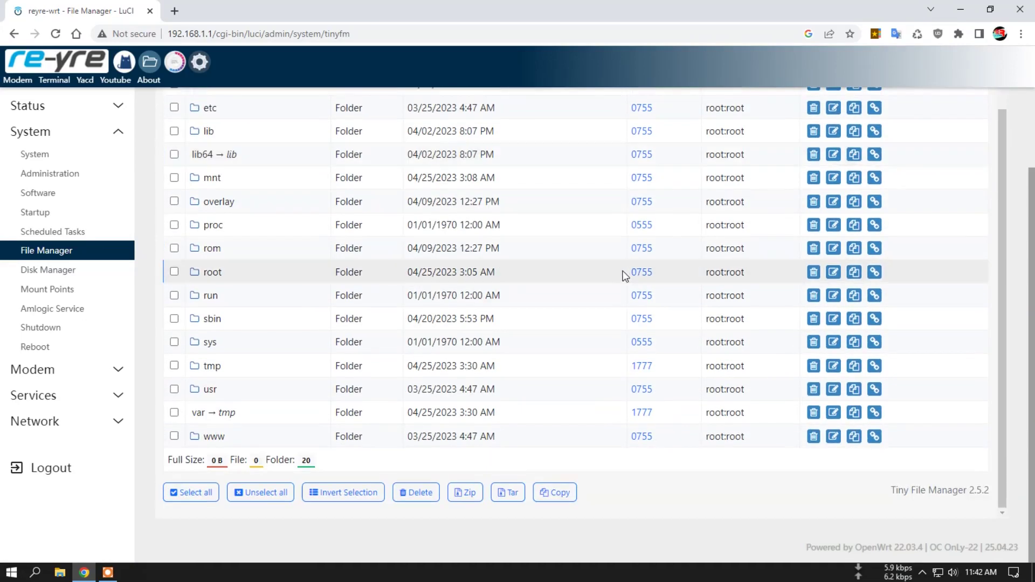
# - Review the disks, Btrfs volumes, mount points and Btrfs RAID level choices in the Disk Manager
pyautogui.click(48, 273)
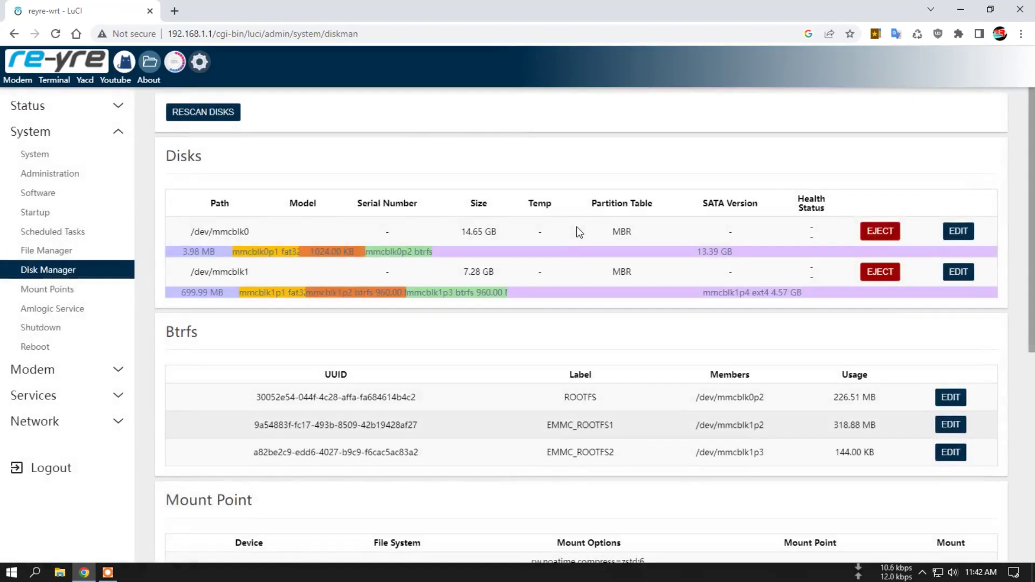
pyautogui.scroll(-1, 543, 283)
pyautogui.scroll(-6, 543, 283)
pyautogui.click(390, 433)
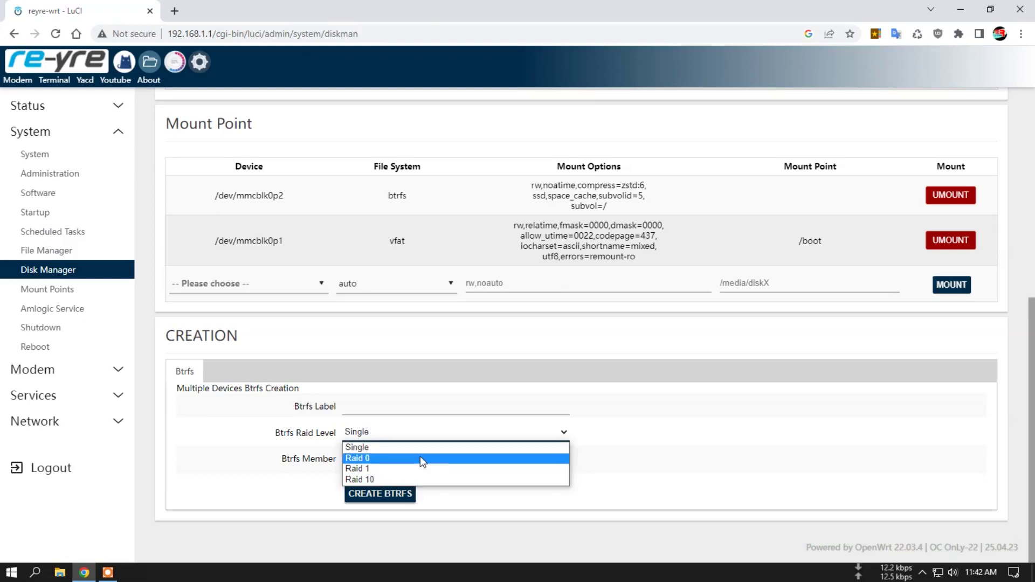
pyautogui.click(740, 434)
pyautogui.scroll(7, 728, 407)
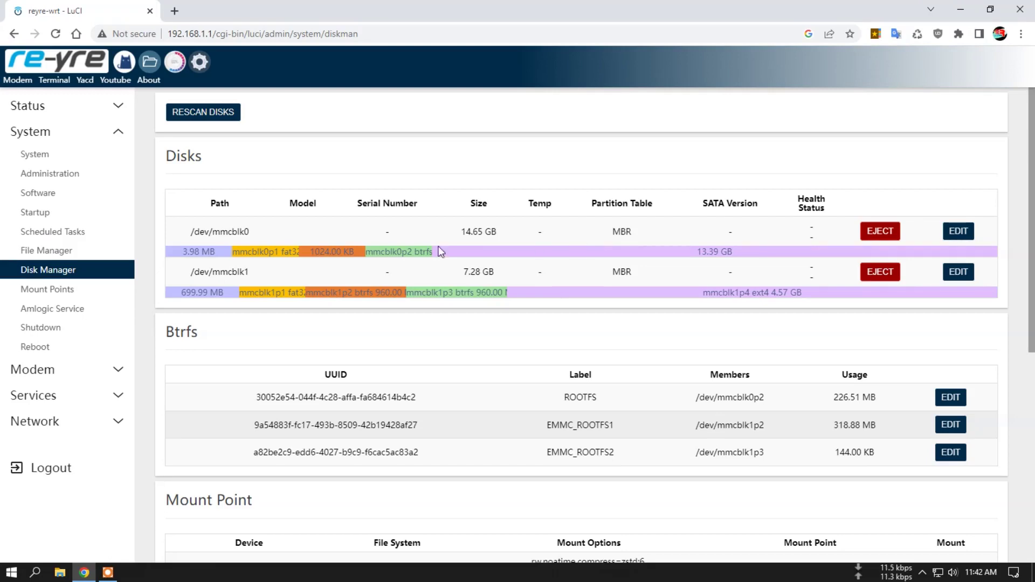
# - Examine the Mount Points page, including the automount options, mounted file systems, configured mount points and swap section
pyautogui.click(62, 291)
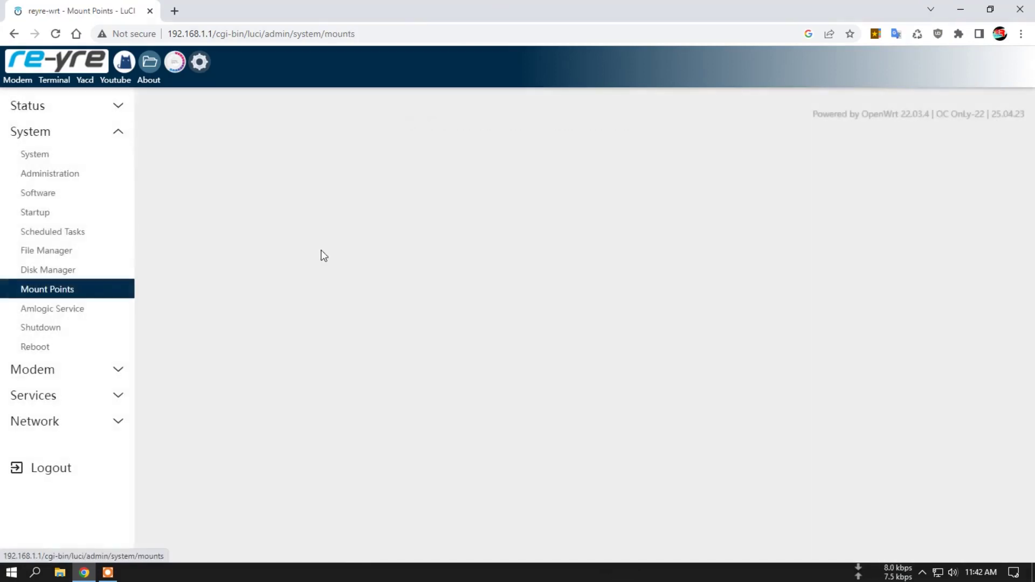
pyautogui.scroll(-2, 512, 291)
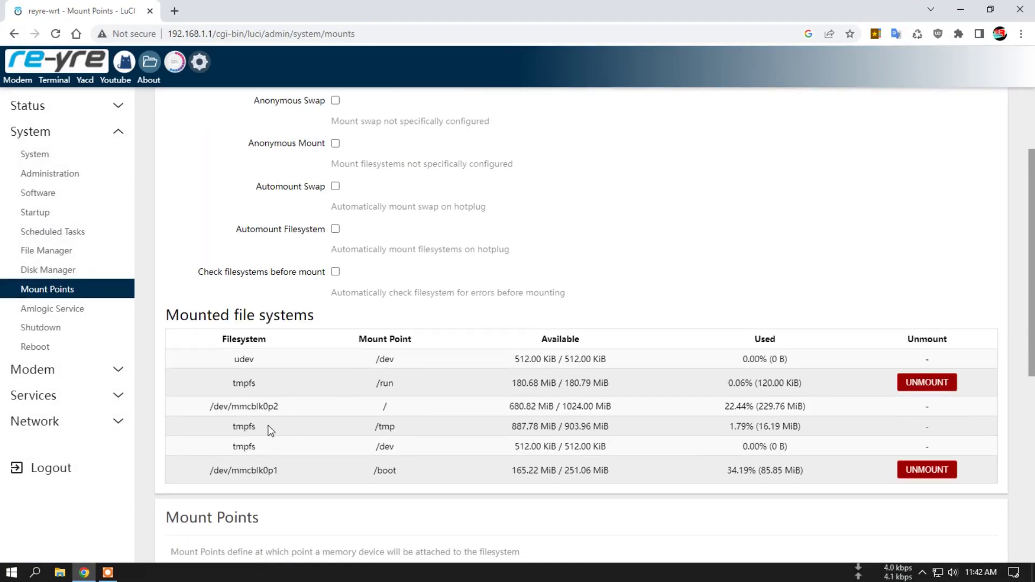
pyautogui.scroll(-3, 581, 318)
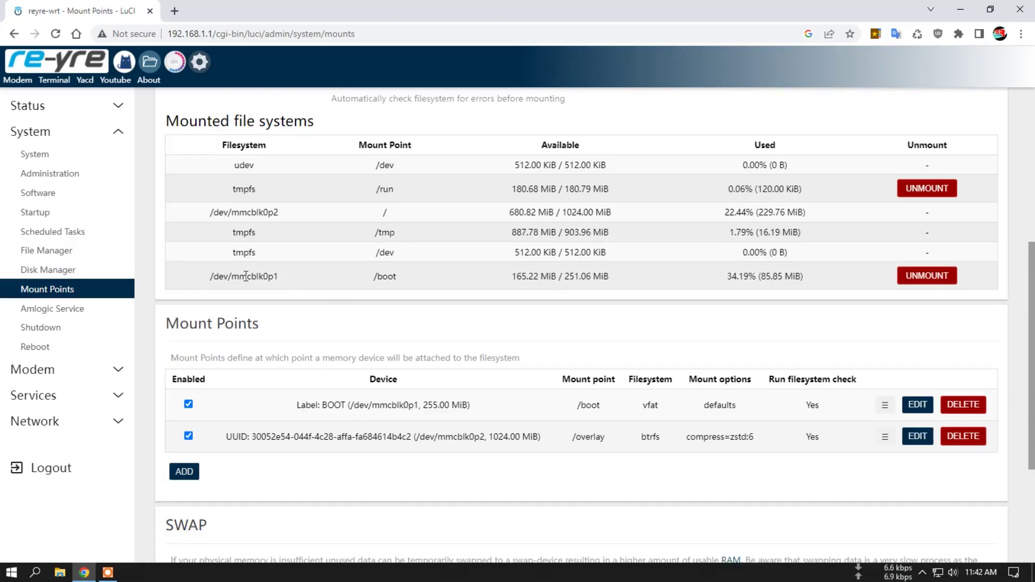
pyautogui.moveTo(233, 277); pyautogui.dragTo(291, 283)
pyautogui.scroll(-3, 464, 328)
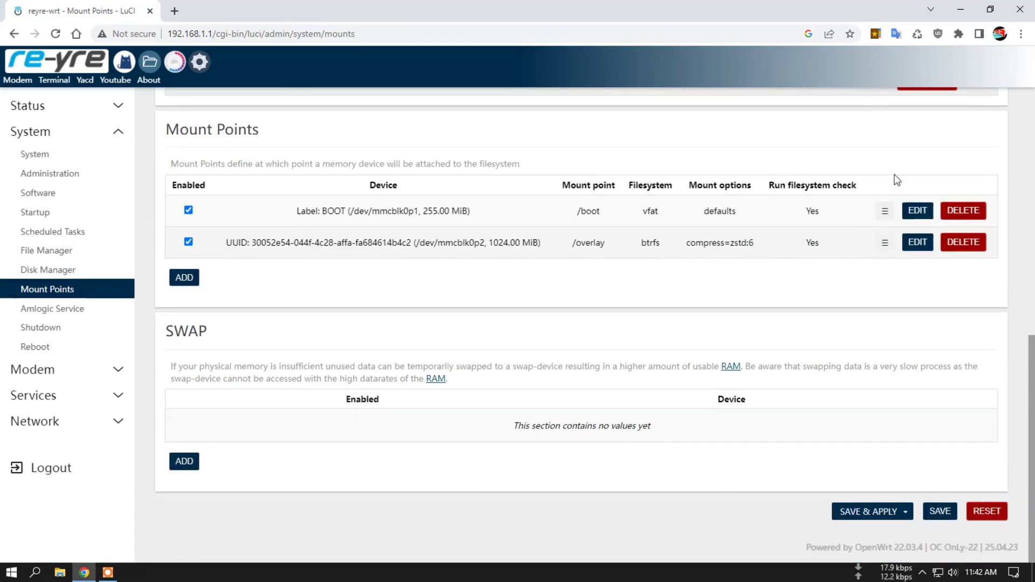
pyautogui.scroll(3, 747, 311)
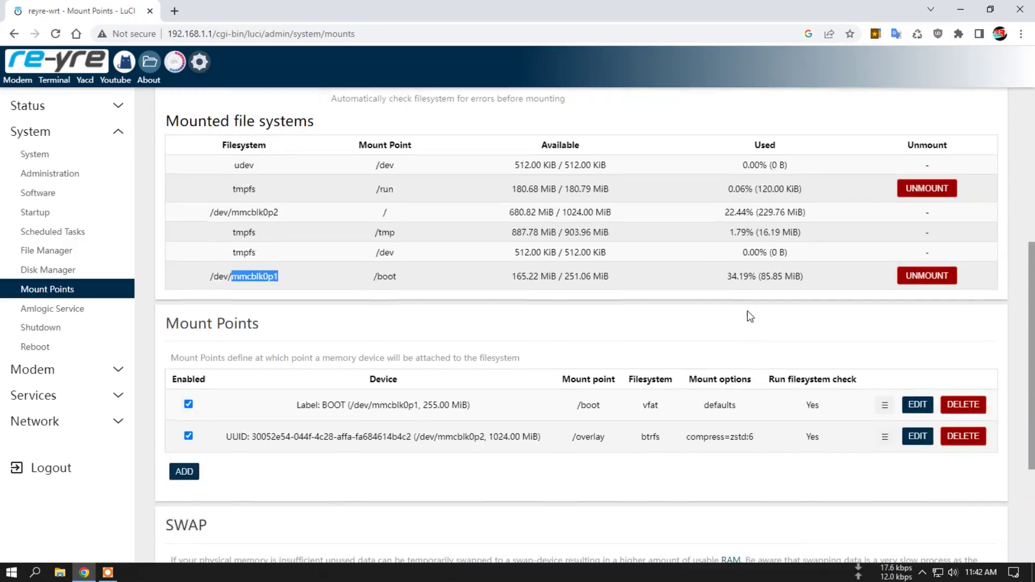
pyautogui.scroll(-3, 747, 311)
pyautogui.scroll(4, 743, 318)
pyautogui.scroll(3, 743, 317)
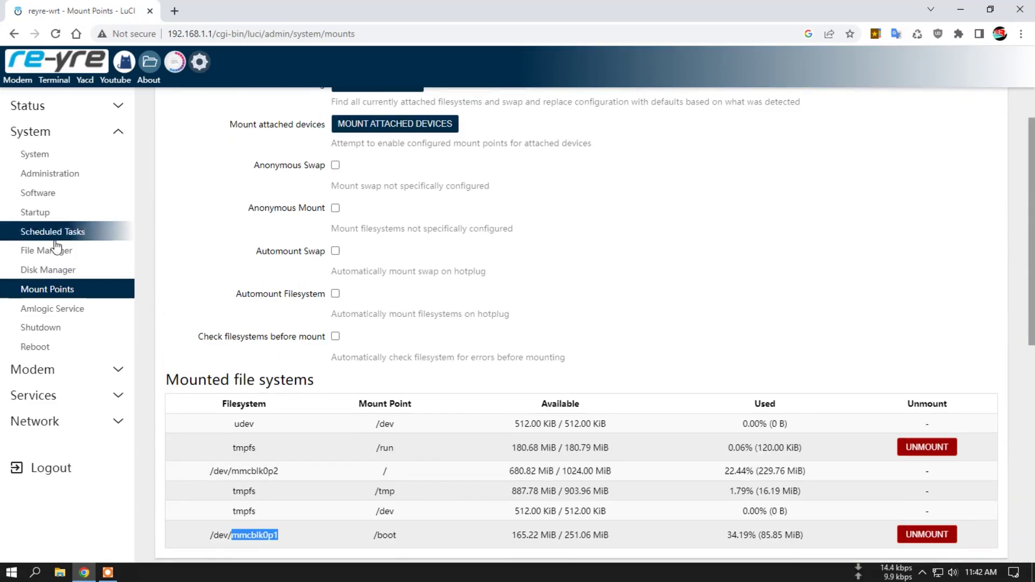
# - Open the Disk Manager in a separate browser tab and compare its partitions with the mounted file systems on the Mount Points page
pyautogui.rightClick(69, 269)
pyautogui.click(120, 279)
pyautogui.click(227, 10)
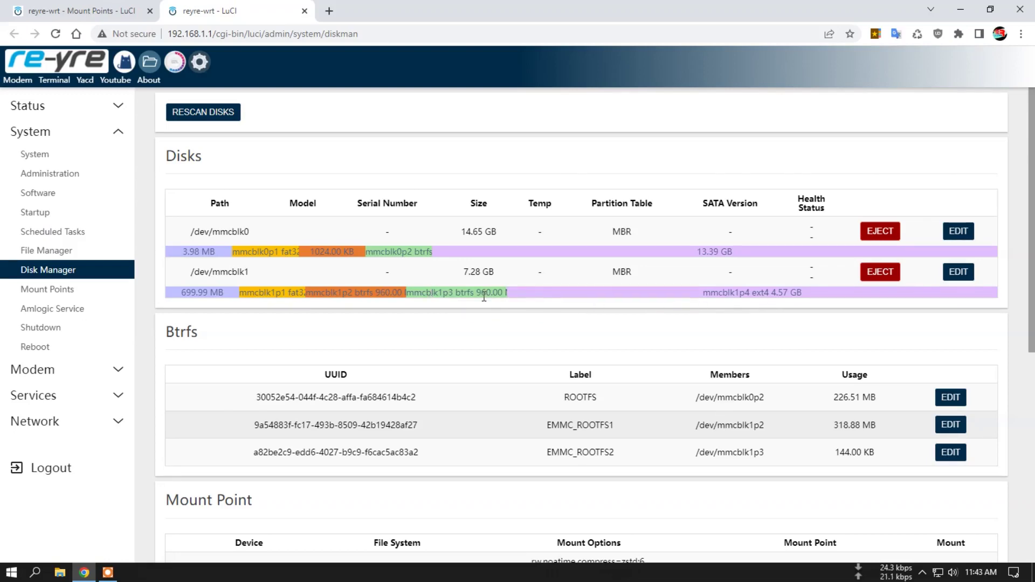
pyautogui.click(91, 17)
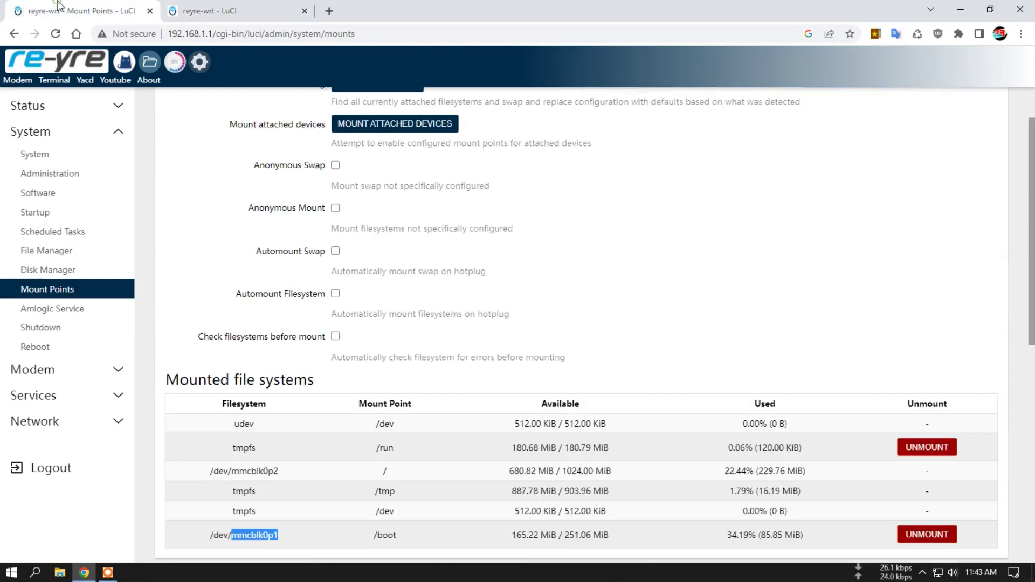
pyautogui.scroll(-4, 290, 111)
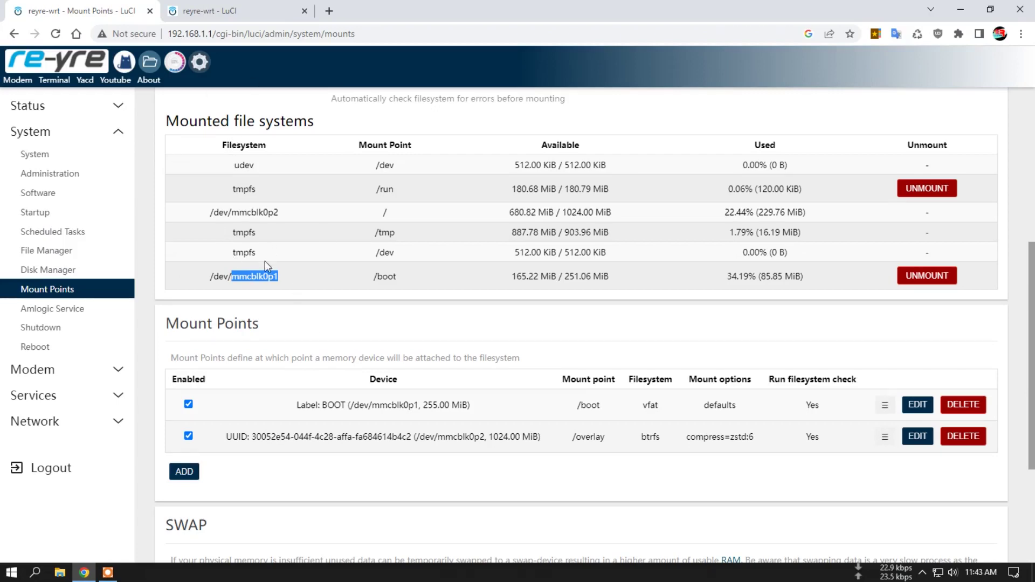
pyautogui.click(215, 10)
pyautogui.scroll(-3, 465, 229)
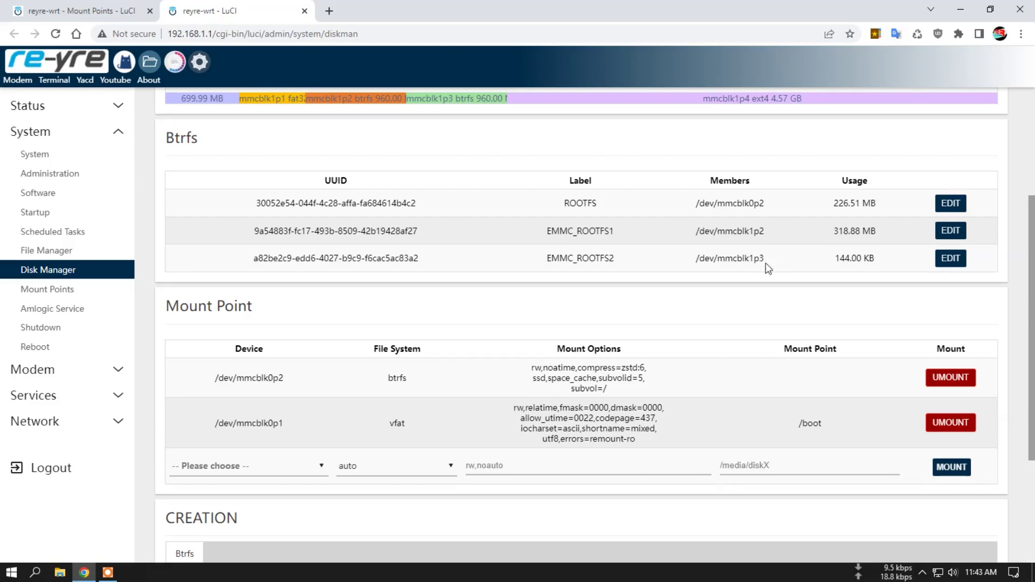
pyautogui.scroll(3, 768, 268)
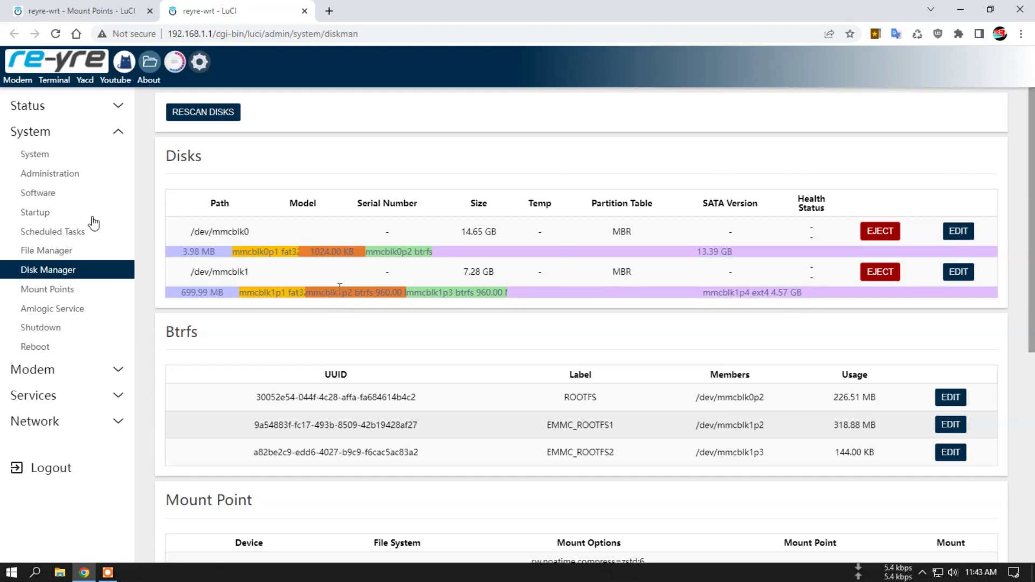
# - Enable Anonymous Mount and Automount Filesystem on the Mount Points page, and save and apply the configuration
pyautogui.click(60, 289)
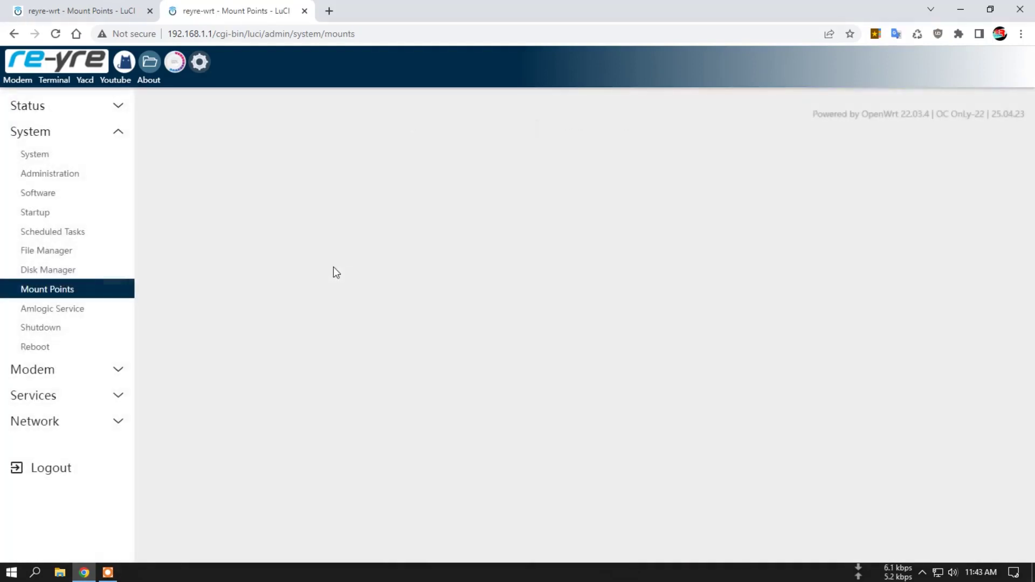
pyautogui.scroll(-3, 332, 272)
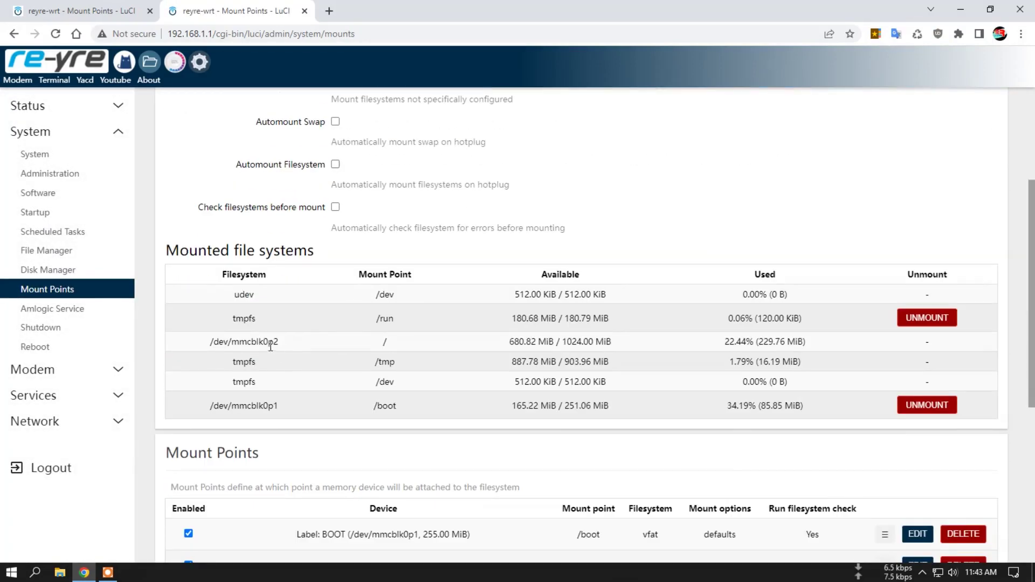
pyautogui.scroll(-1, 369, 359)
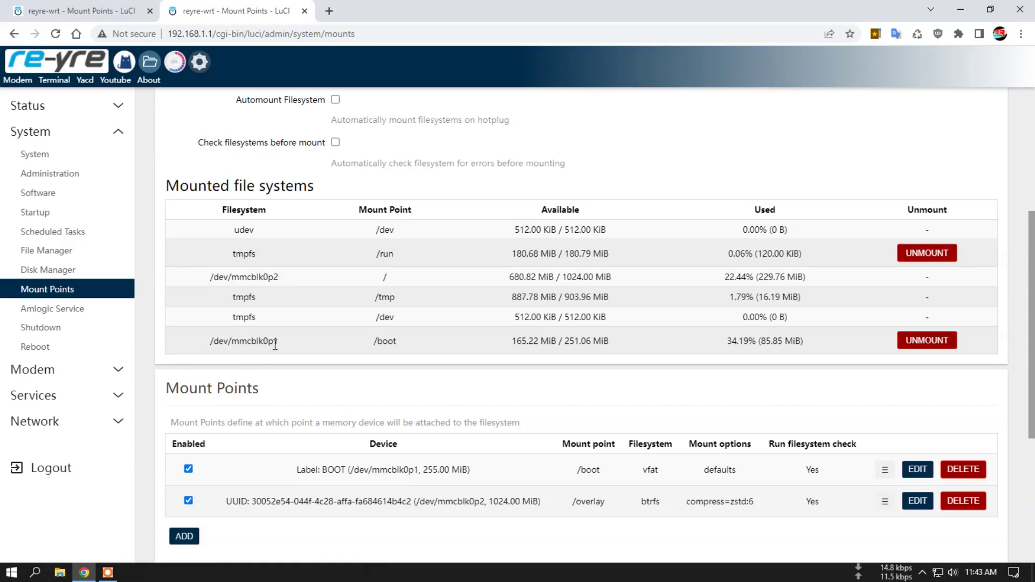
pyautogui.scroll(3, 324, 343)
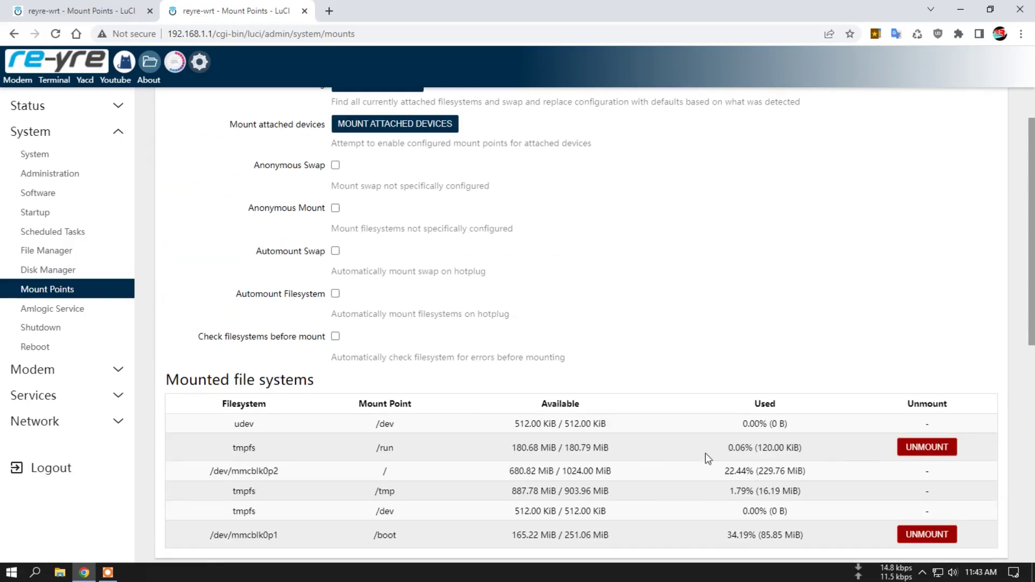
pyautogui.scroll(-3, 709, 459)
pyautogui.scroll(3, 635, 416)
pyautogui.click(335, 208)
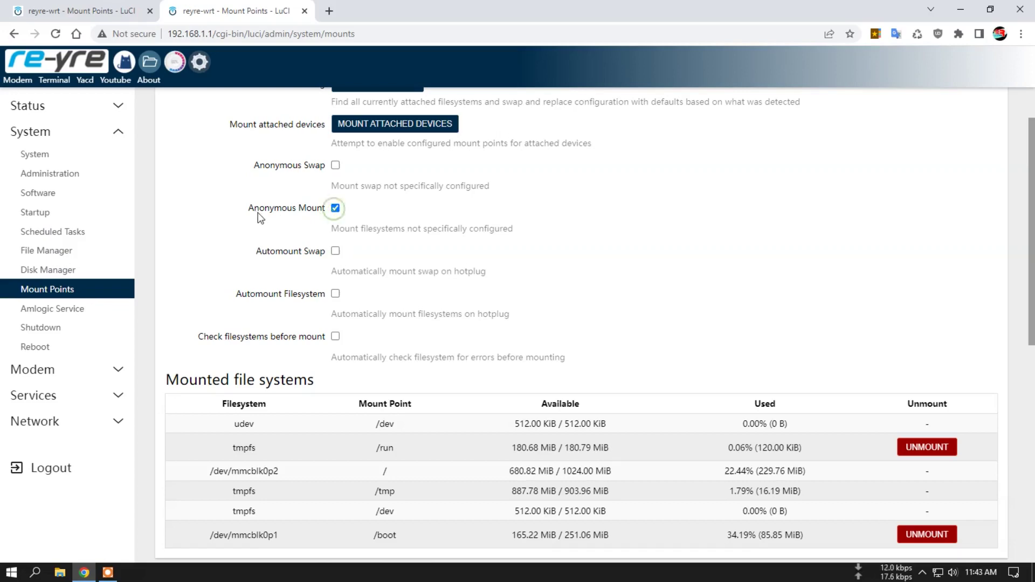
pyautogui.click(335, 294)
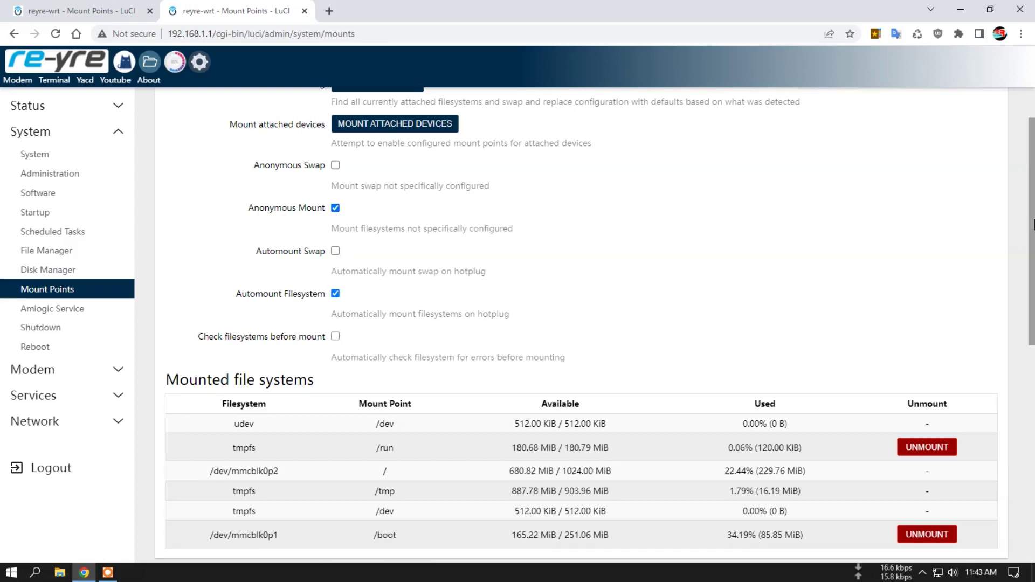
pyautogui.moveTo(1032, 224); pyautogui.dragTo(1032, 448)
pyautogui.click(874, 510)
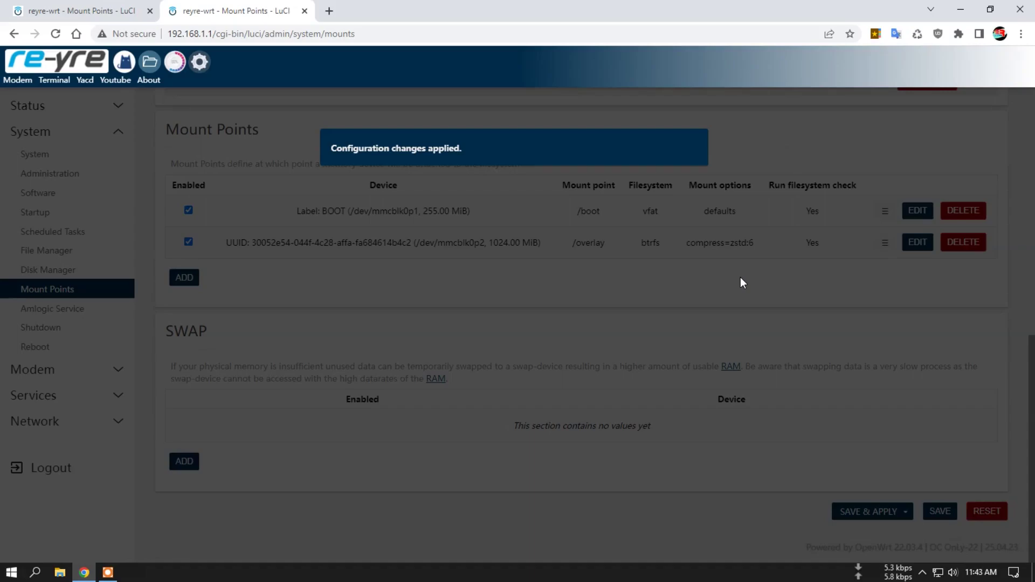
# - Check the mounted file systems list for the mmcblk1 partitions, along with the configured mount points and swap section
pyautogui.scroll(-5, 638, 284)
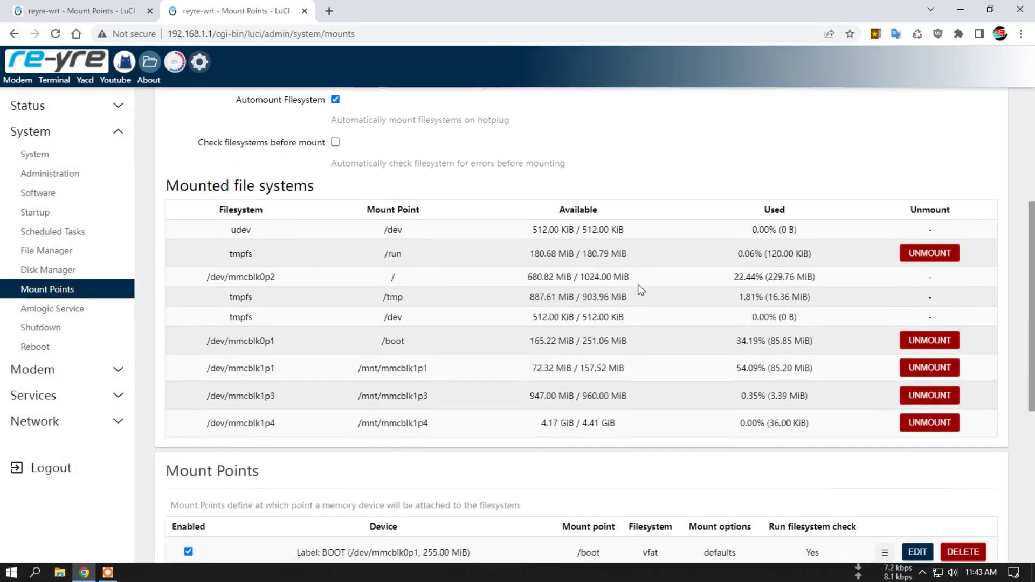
pyautogui.scroll(-2, 658, 320)
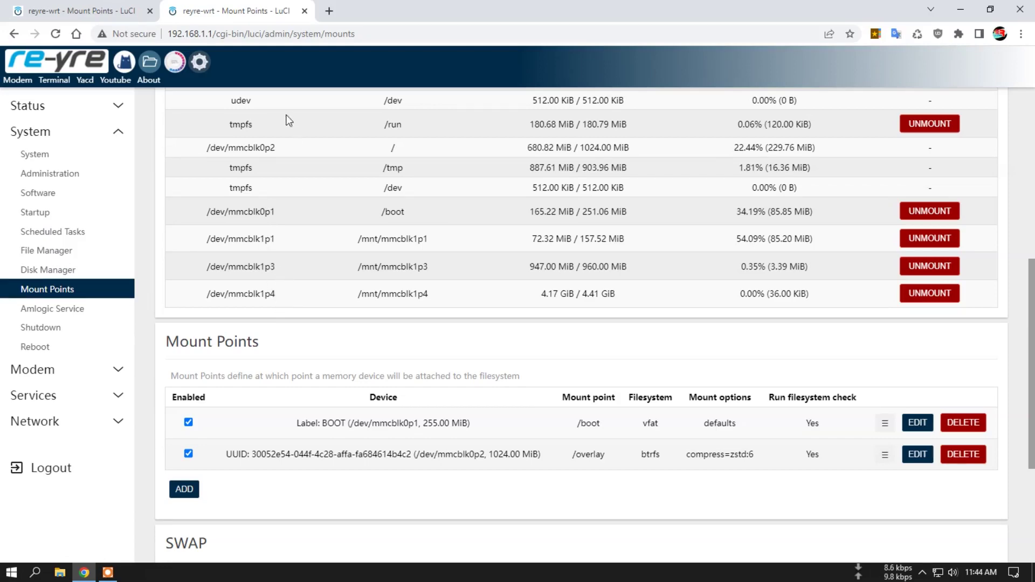
pyautogui.scroll(-2, 302, 234)
pyautogui.scroll(2, 298, 232)
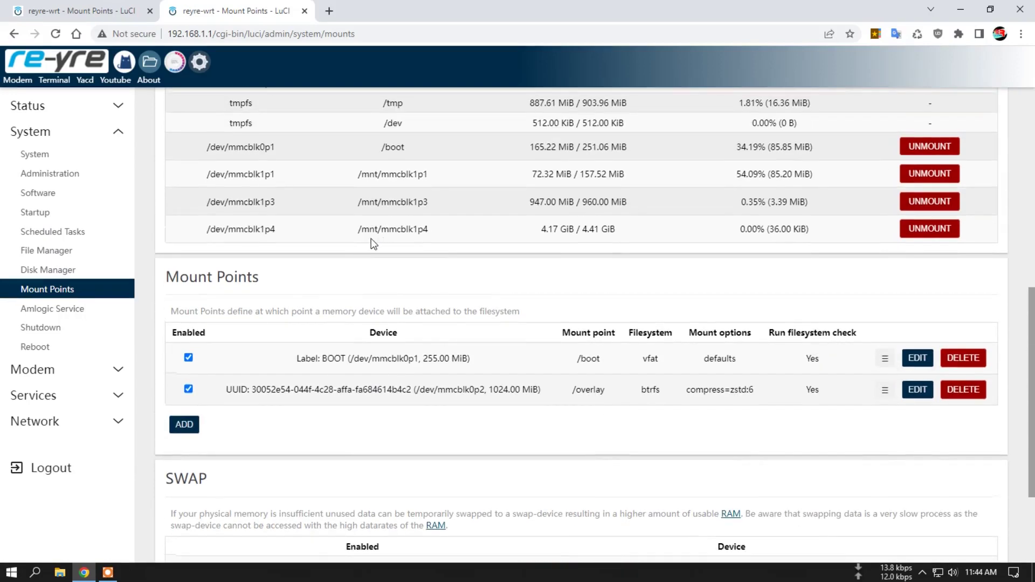
pyautogui.scroll(-3, 366, 254)
pyautogui.scroll(3, 634, 322)
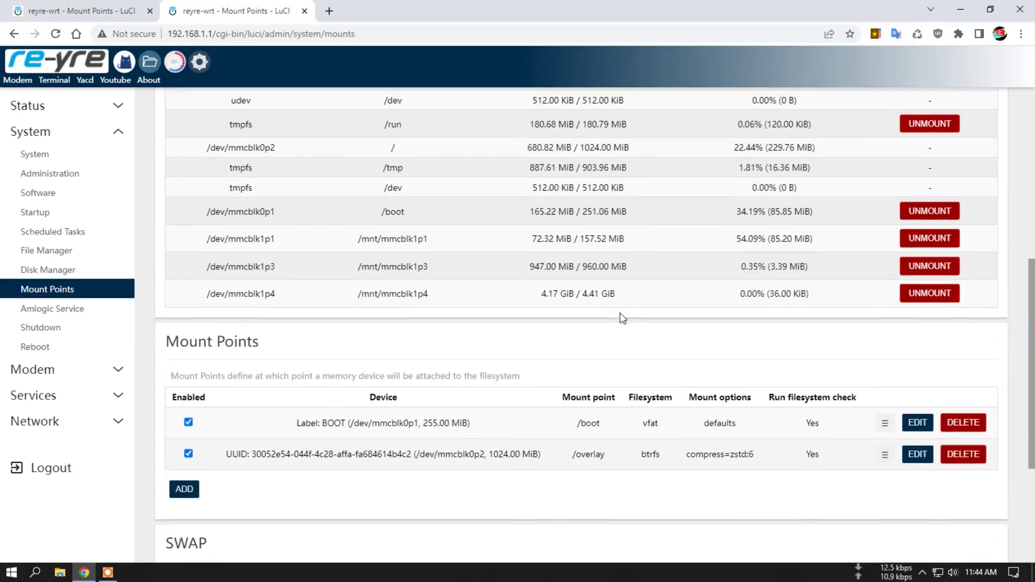
pyautogui.scroll(-3, 539, 281)
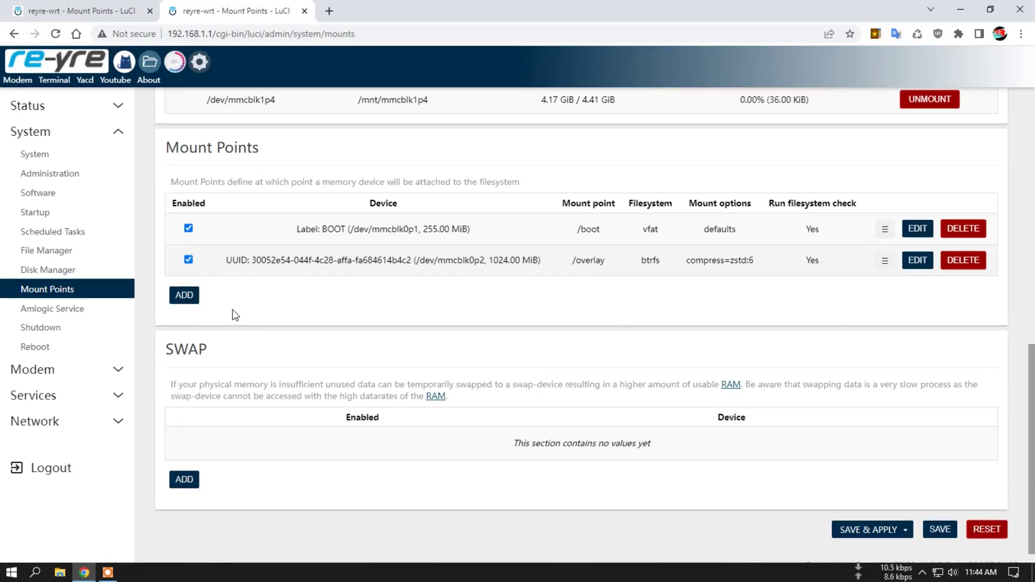
# - Select /dev/mmcblk1p3 as the device for a new mount in the Disk Manager, and inspect the file system, options and mount point fields
pyautogui.click(60, 269)
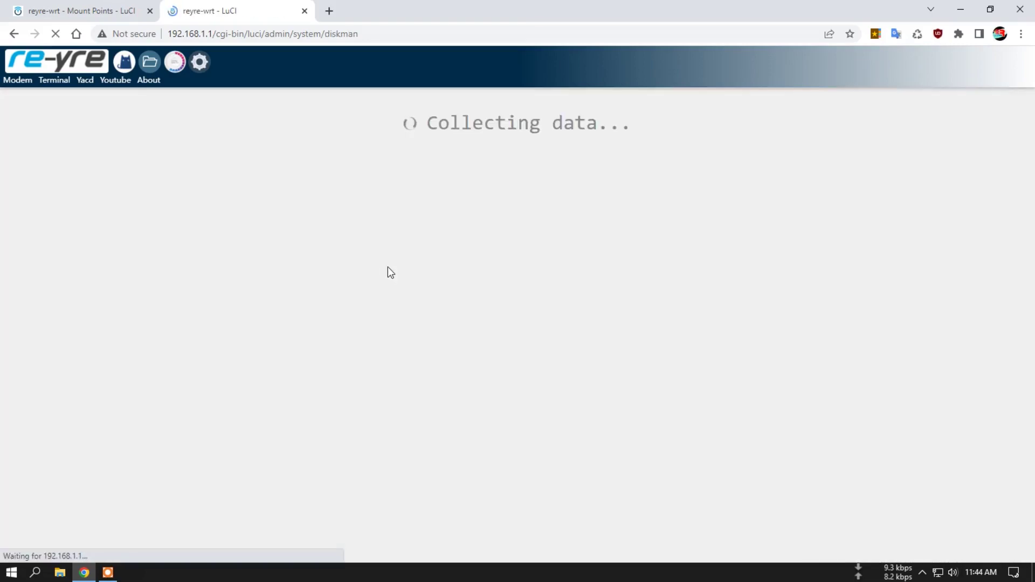
pyautogui.scroll(-3, 410, 285)
pyautogui.scroll(3, 429, 295)
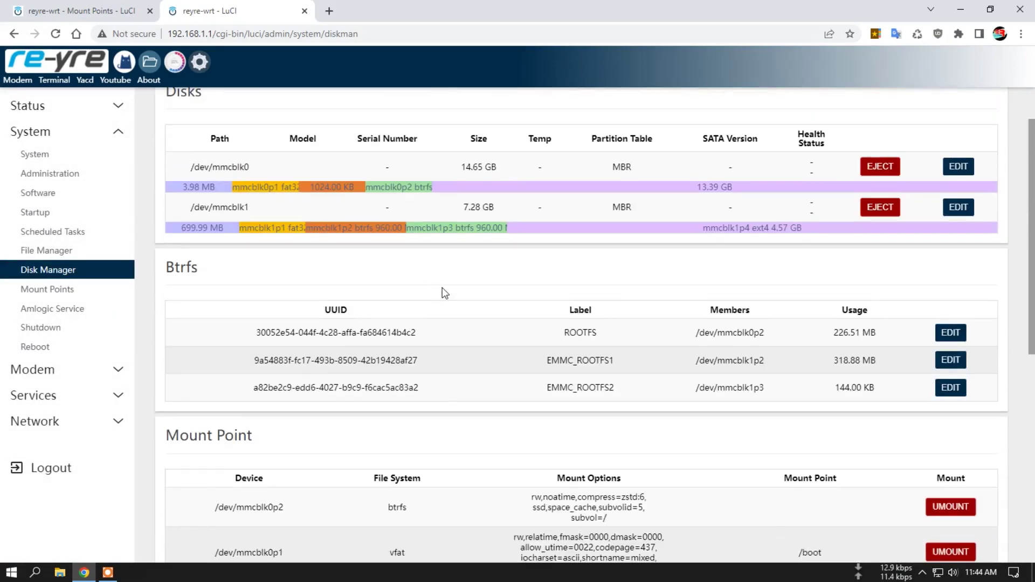
pyautogui.scroll(-5, 445, 291)
pyautogui.click(260, 285)
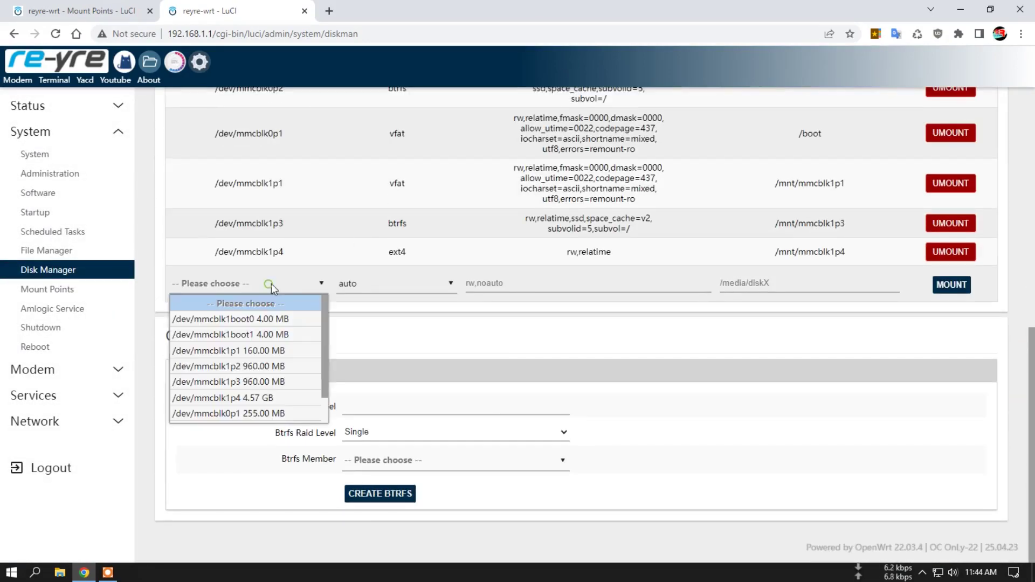
pyautogui.click(259, 382)
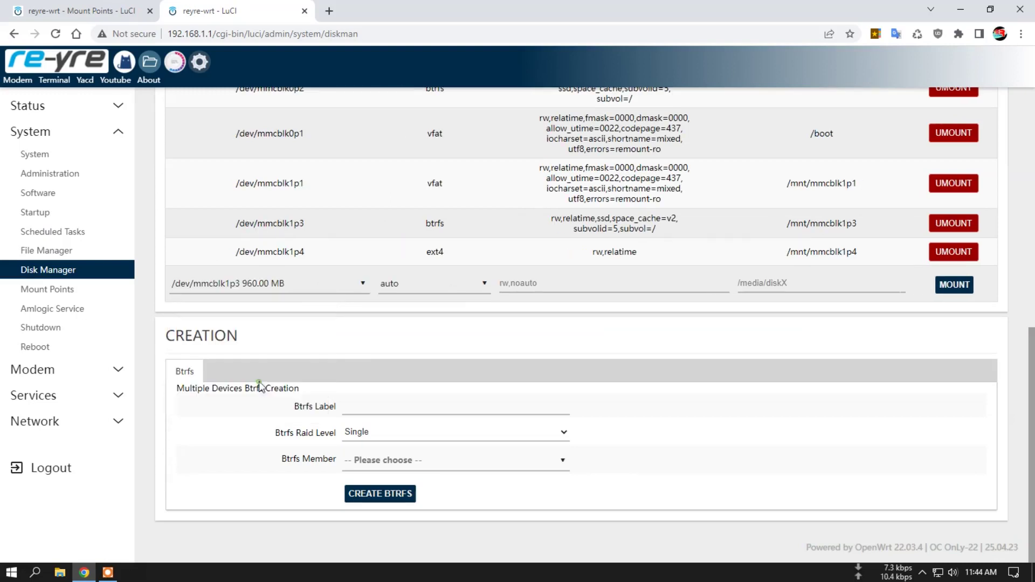
pyautogui.click(465, 284)
pyautogui.click(595, 276)
pyautogui.click(834, 283)
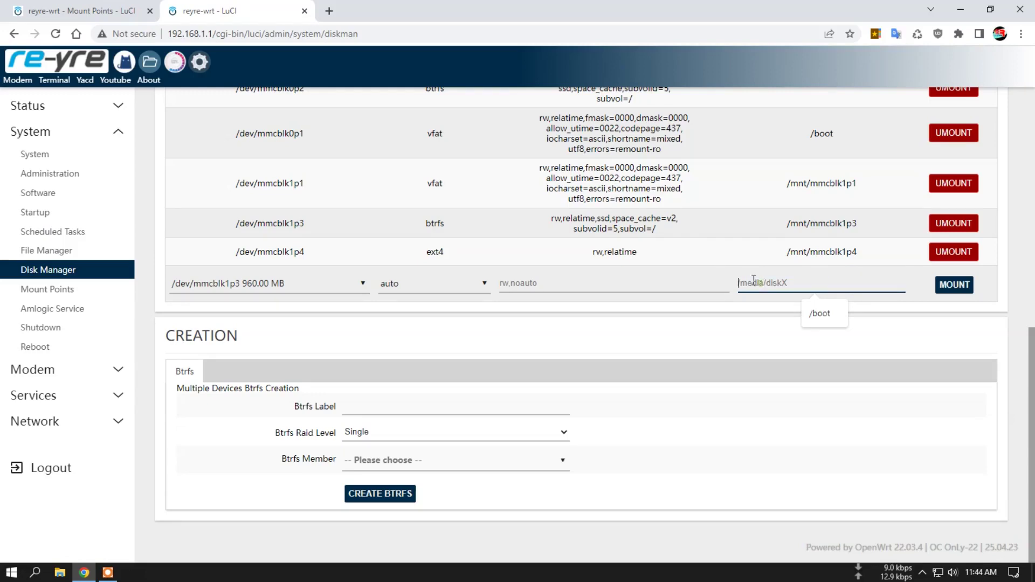
pyautogui.click(710, 321)
# - Review the Disk Manager's disks, Btrfs members and mount points for the mmcblk1 partitions
pyautogui.scroll(1, 746, 301)
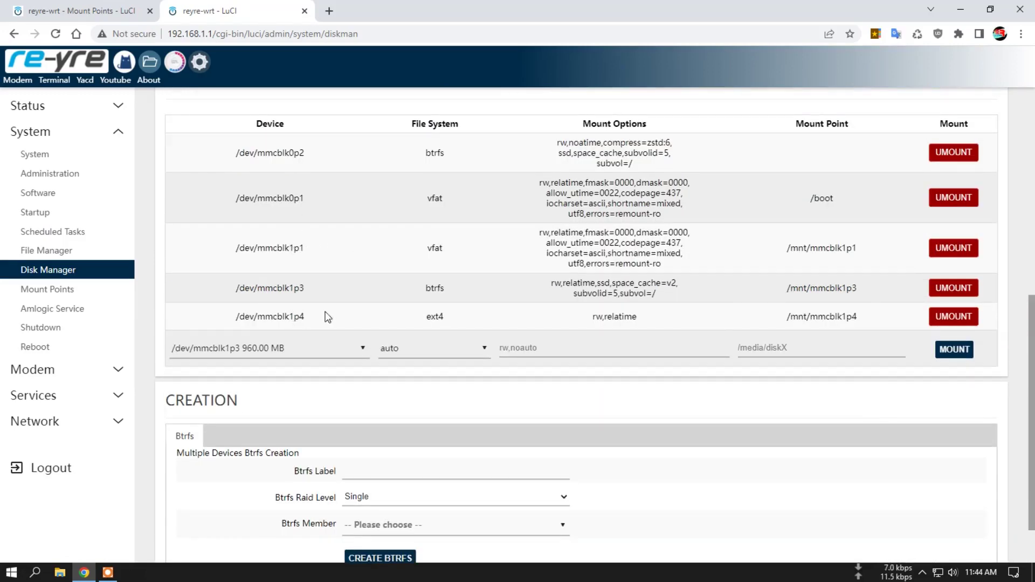
pyautogui.scroll(7, 326, 316)
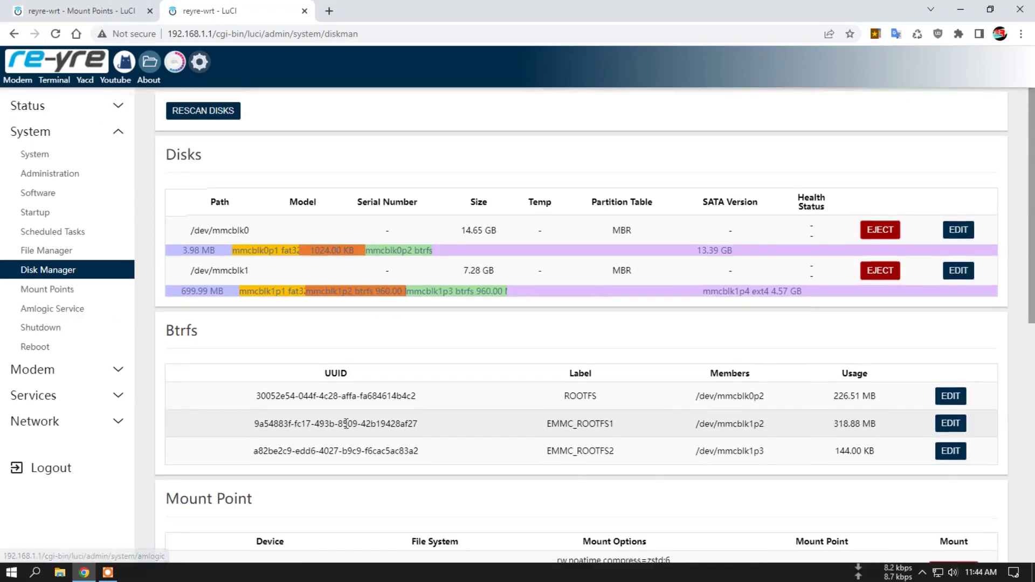
pyautogui.scroll(-4, 345, 424)
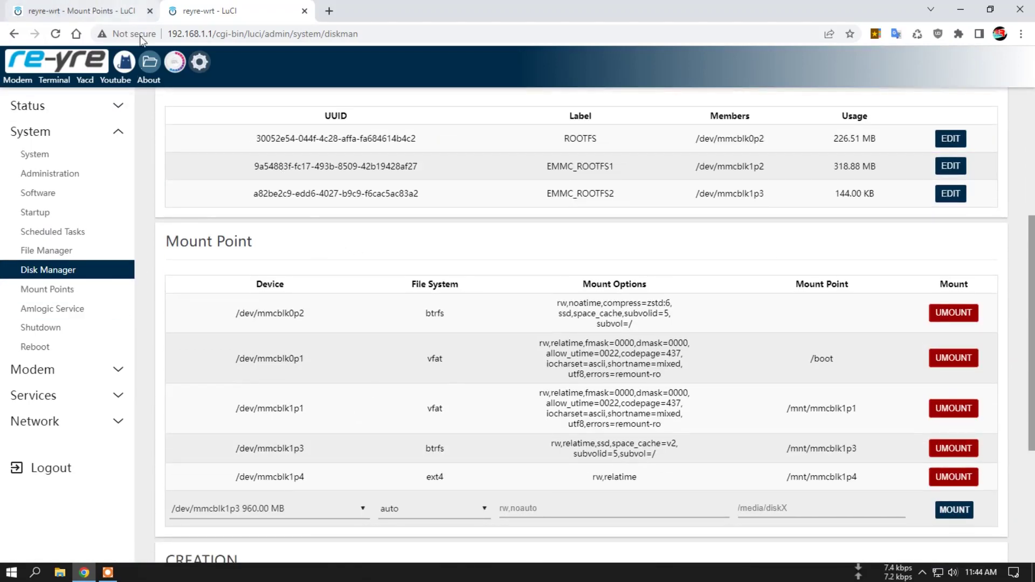
# - Open the File Manager in a separate browser tab and switch to it
pyautogui.rightClick(150, 61)
pyautogui.click(184, 68)
pyautogui.click(356, 11)
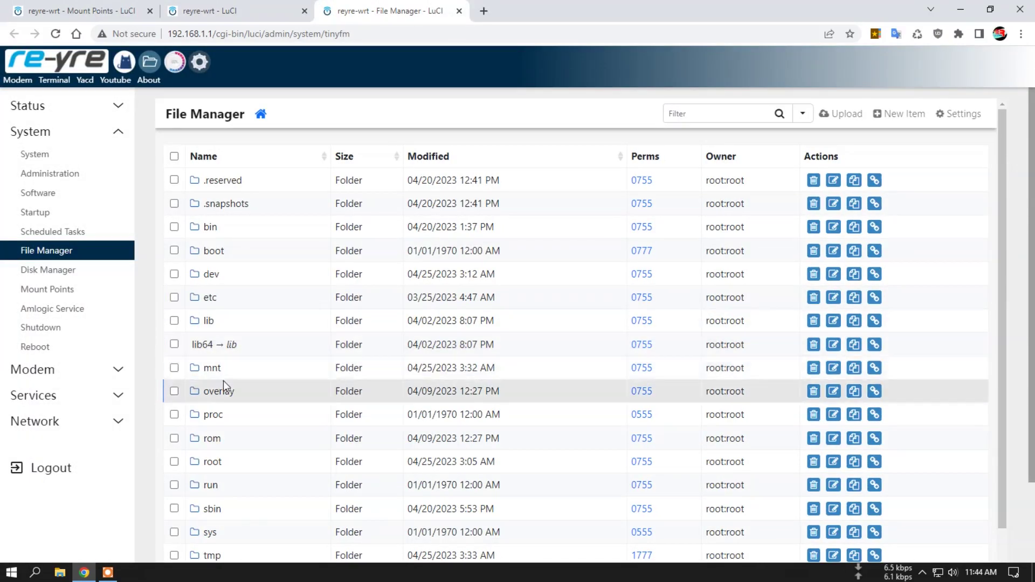
# - Open the mnt folder and inspect the contents of mmcblk1p1, mmcblk1p3 and mmcblk1p4 one after another
pyautogui.click(211, 370)
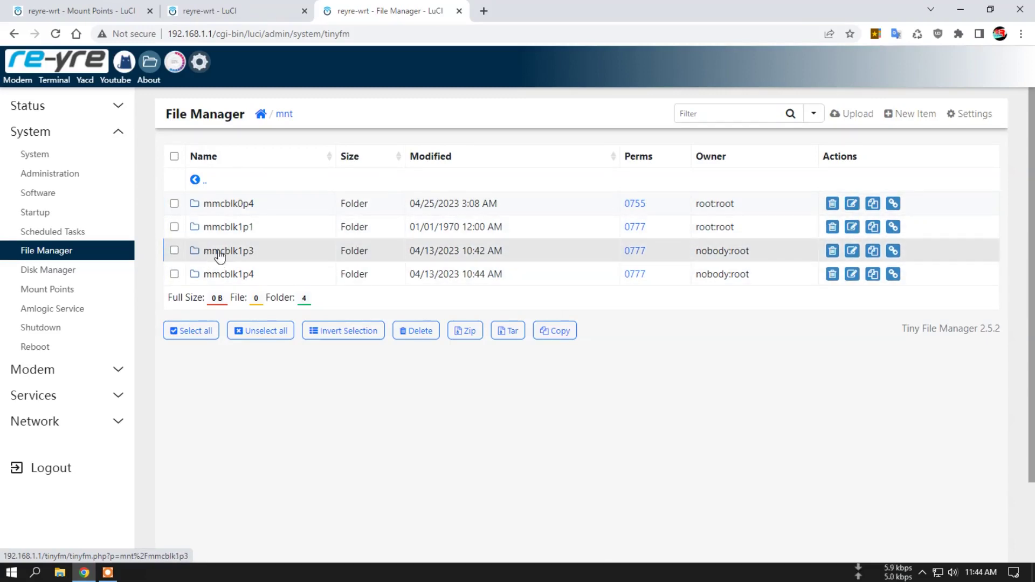
pyautogui.click(231, 227)
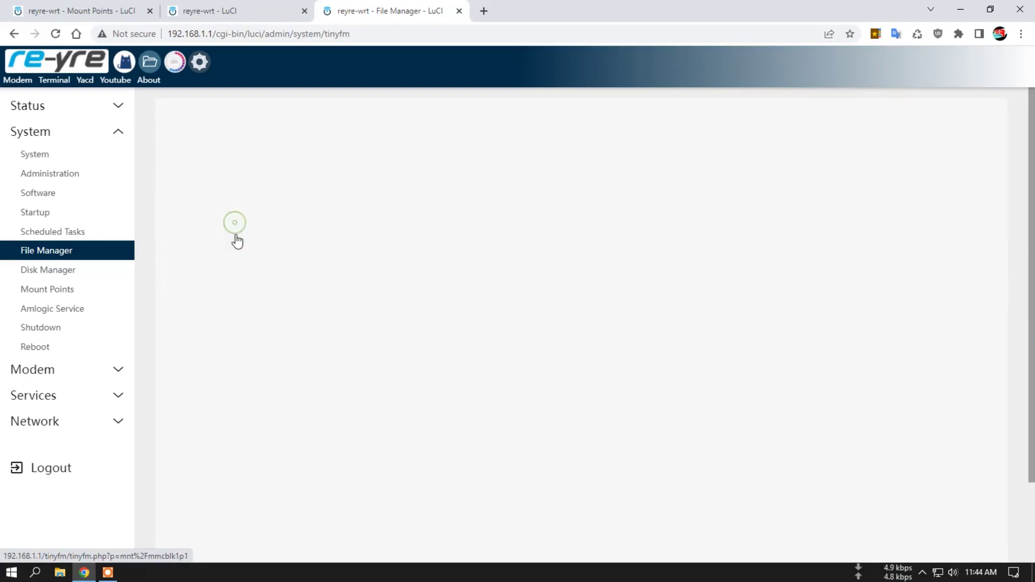
pyautogui.scroll(-3, 380, 304)
pyautogui.scroll(3, 324, 162)
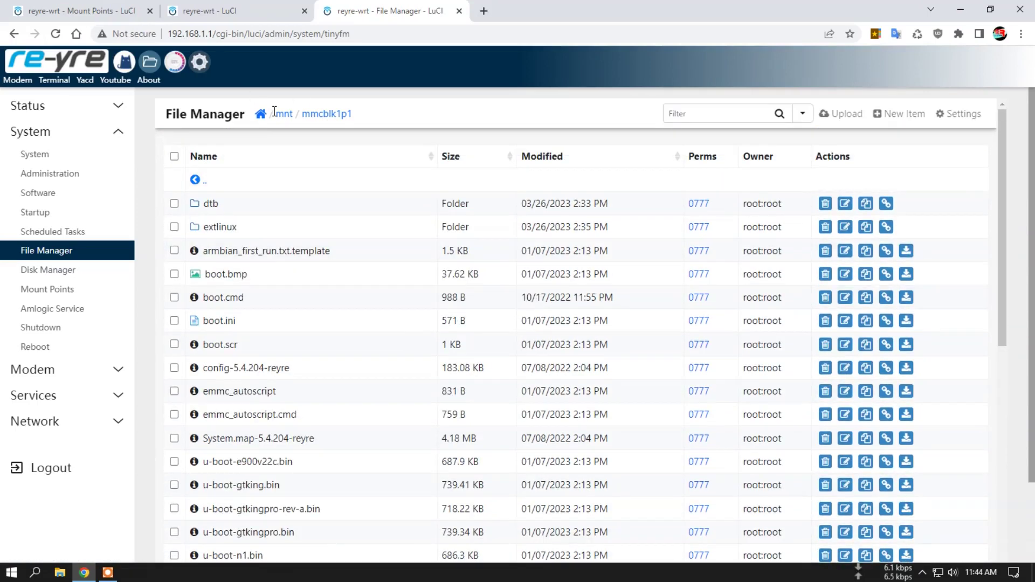
pyautogui.click(287, 116)
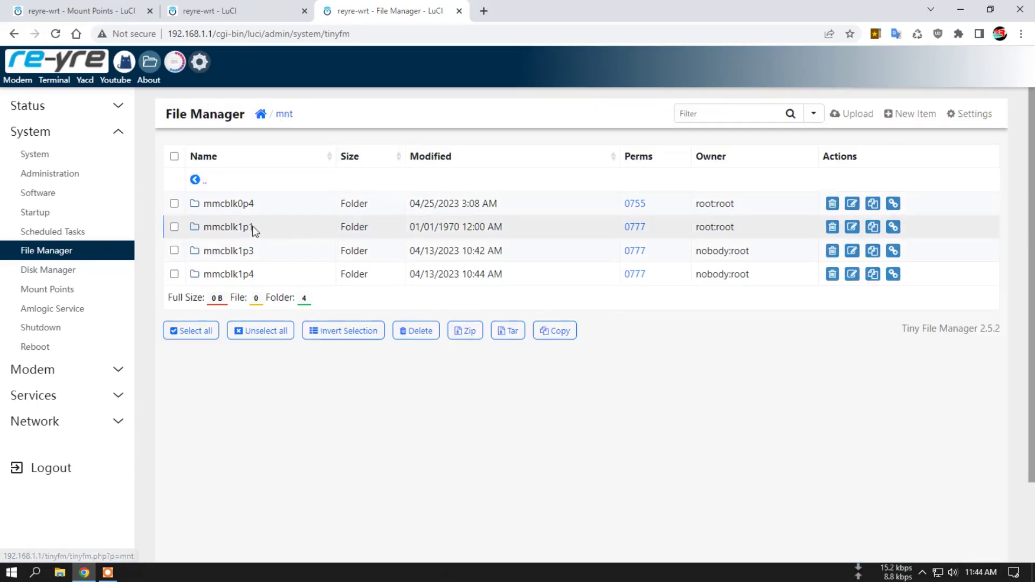
pyautogui.click(244, 253)
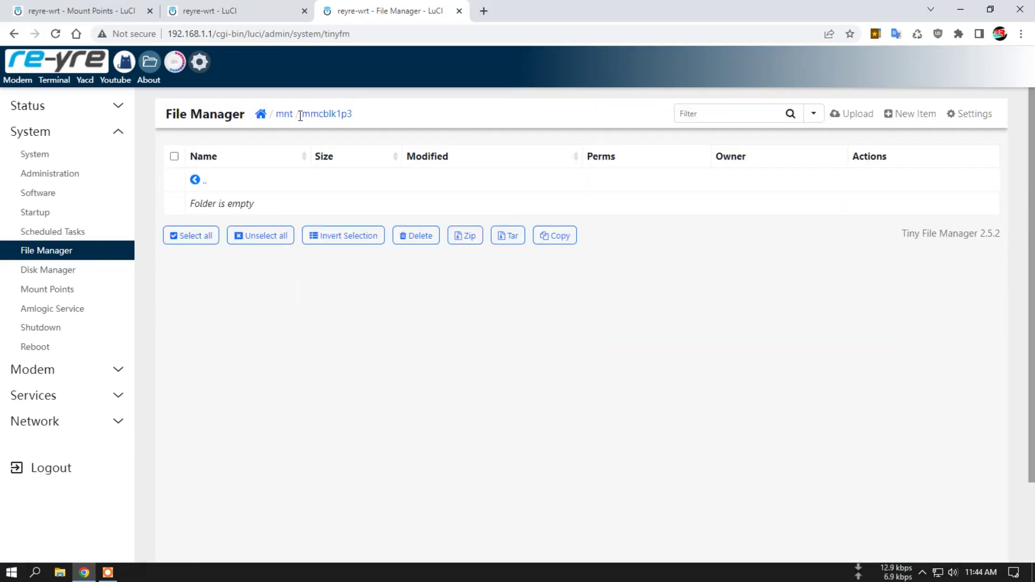
pyautogui.click(283, 115)
pyautogui.click(235, 273)
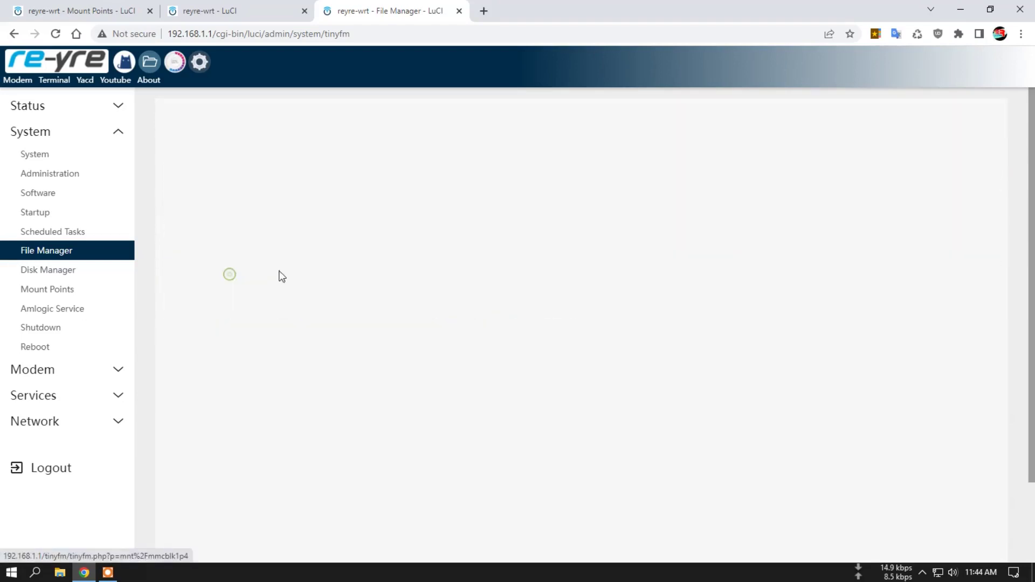
pyautogui.click(285, 115)
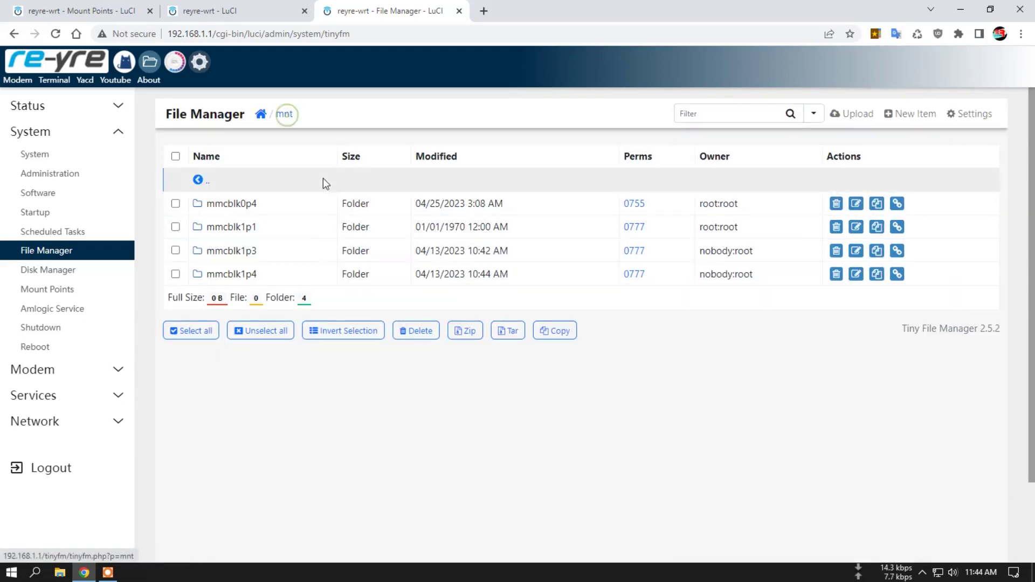
# - Return to the root folder, reload the File Manager and look through the root folder list
pyautogui.click(261, 114)
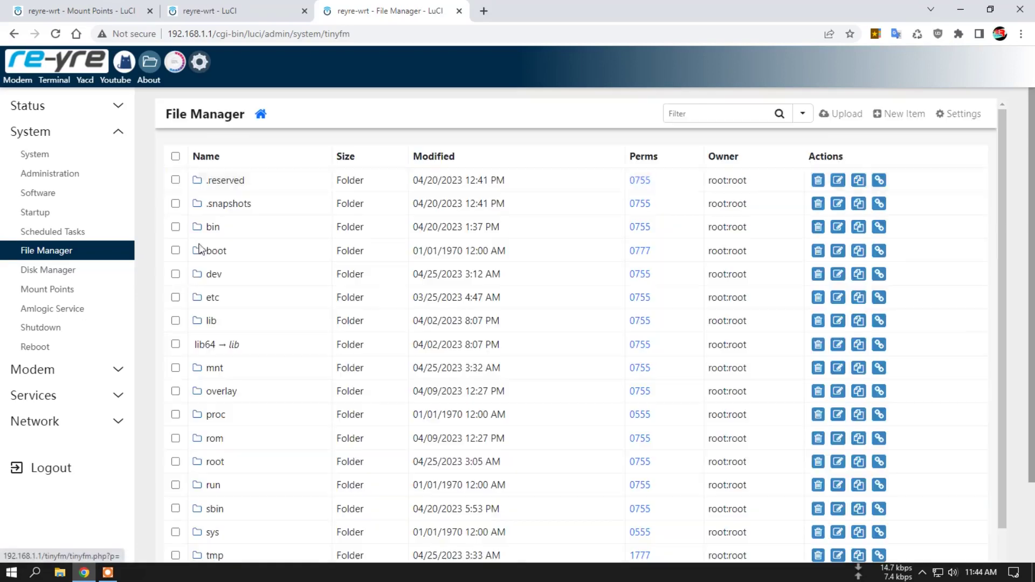
pyautogui.scroll(-4, 259, 356)
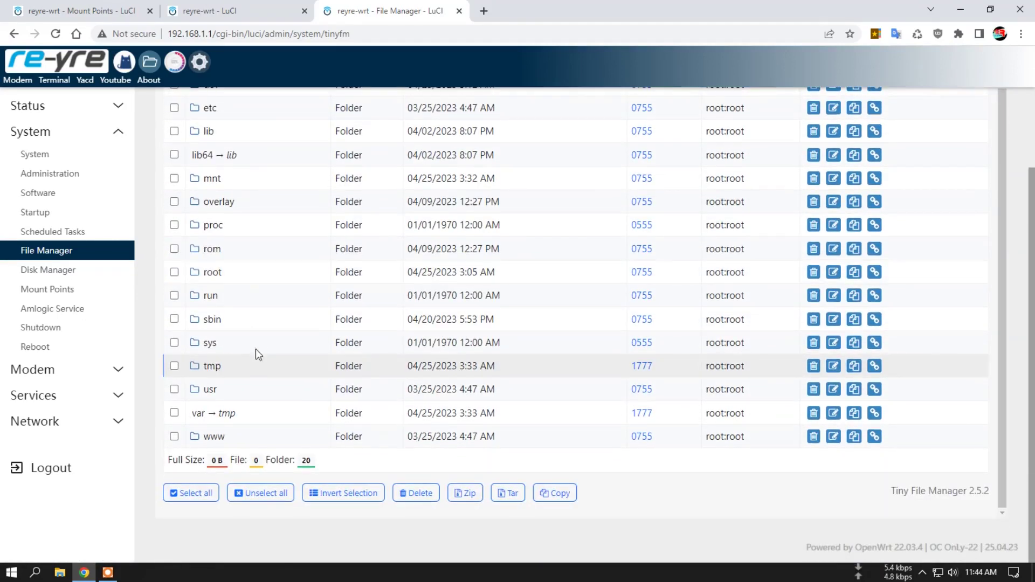
pyautogui.scroll(4, 255, 348)
pyautogui.click(47, 250)
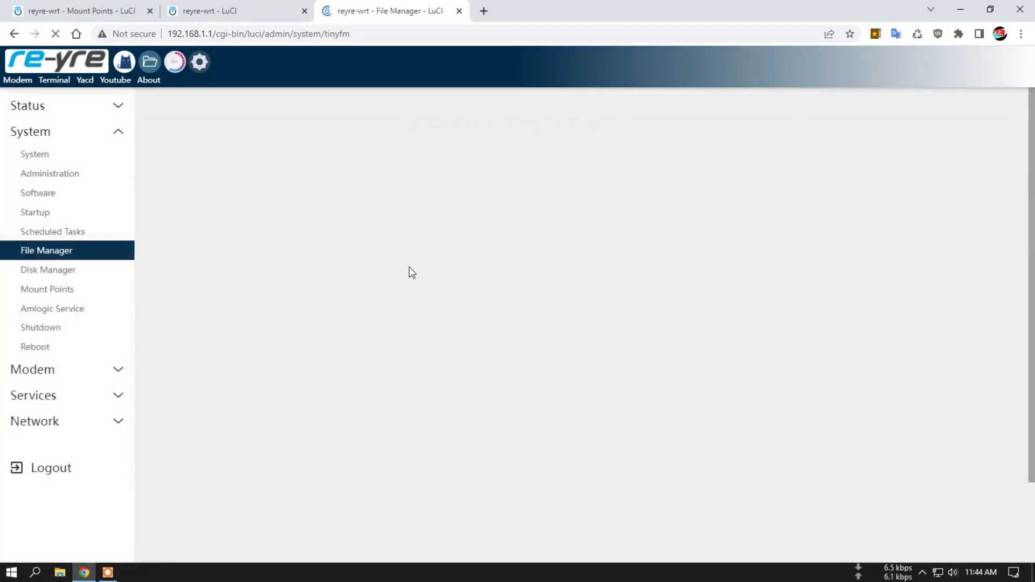
pyautogui.scroll(-4, 380, 330)
pyautogui.scroll(4, 381, 327)
pyautogui.scroll(-4, 379, 324)
pyautogui.scroll(4, 379, 324)
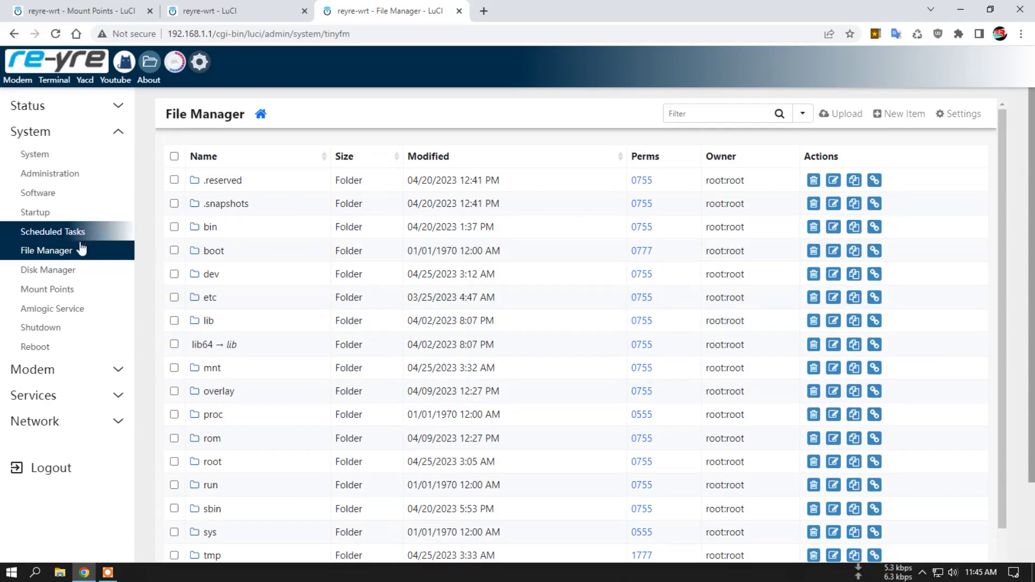
# - Open the Mount Points page and review the mounted file systems, configured mount points and swap section
pyautogui.click(54, 287)
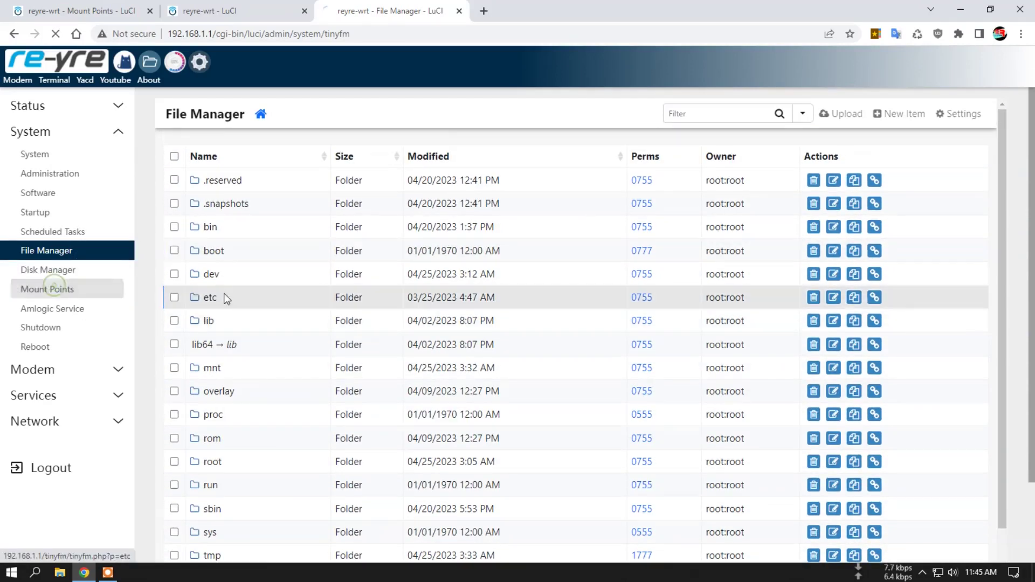
pyautogui.scroll(-2, 421, 318)
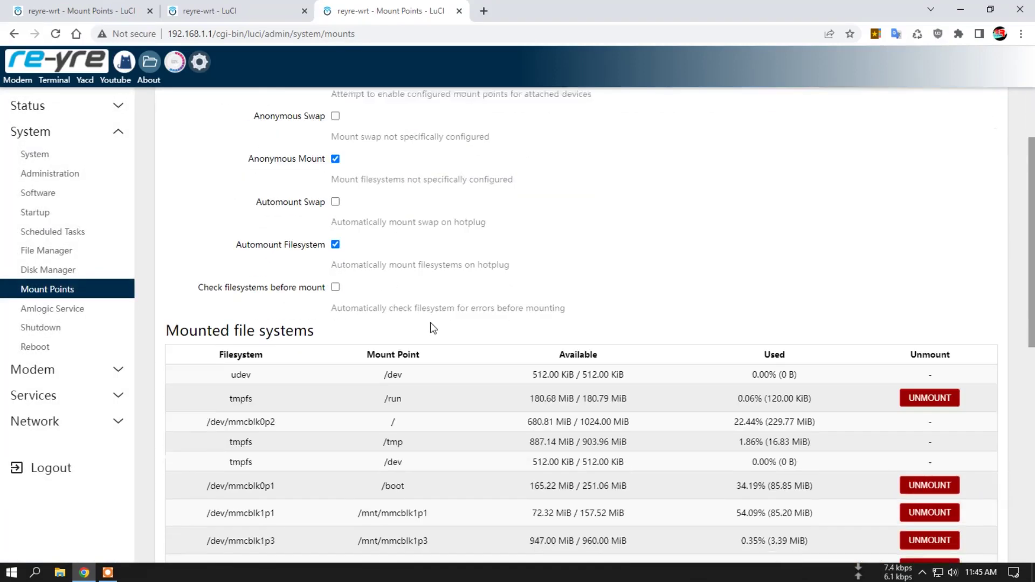
pyautogui.scroll(-4, 431, 322)
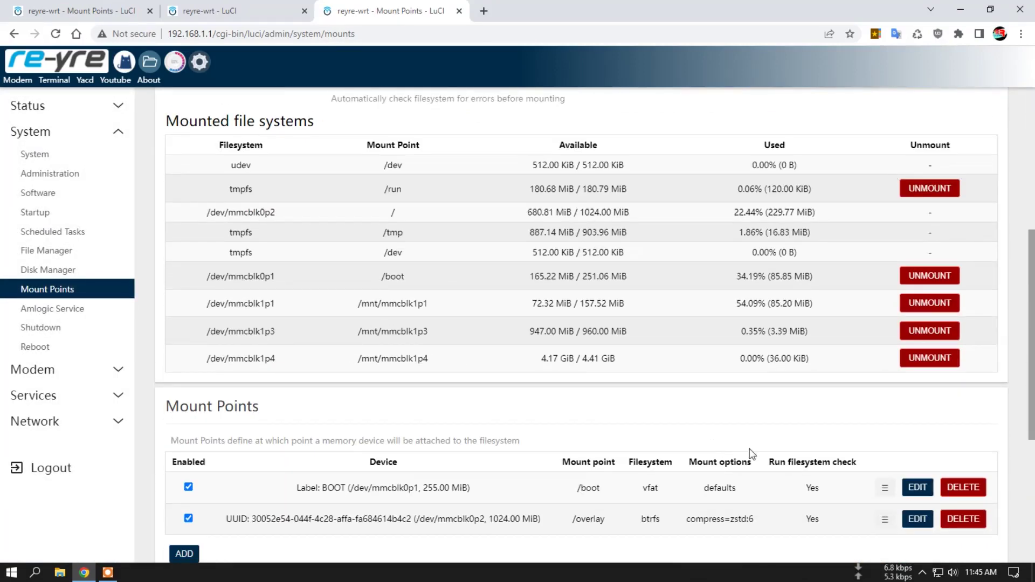
pyautogui.scroll(-5, 737, 443)
pyautogui.click(849, 511)
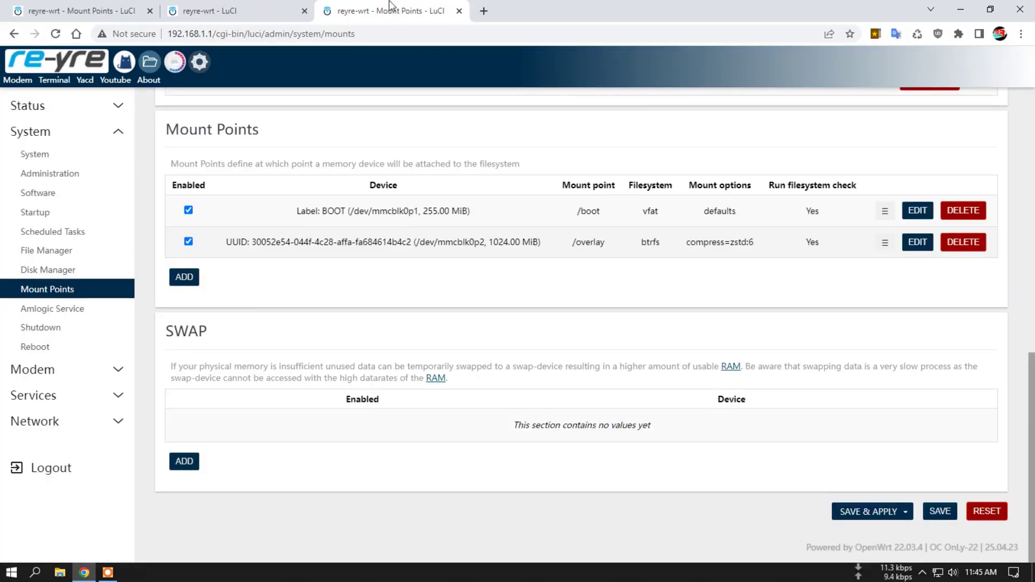
# - Open the File Manager in the Disk Manager's tab, check the mnt folder and return to the root folder
pyautogui.click(268, 15)
pyautogui.scroll(3, 369, 272)
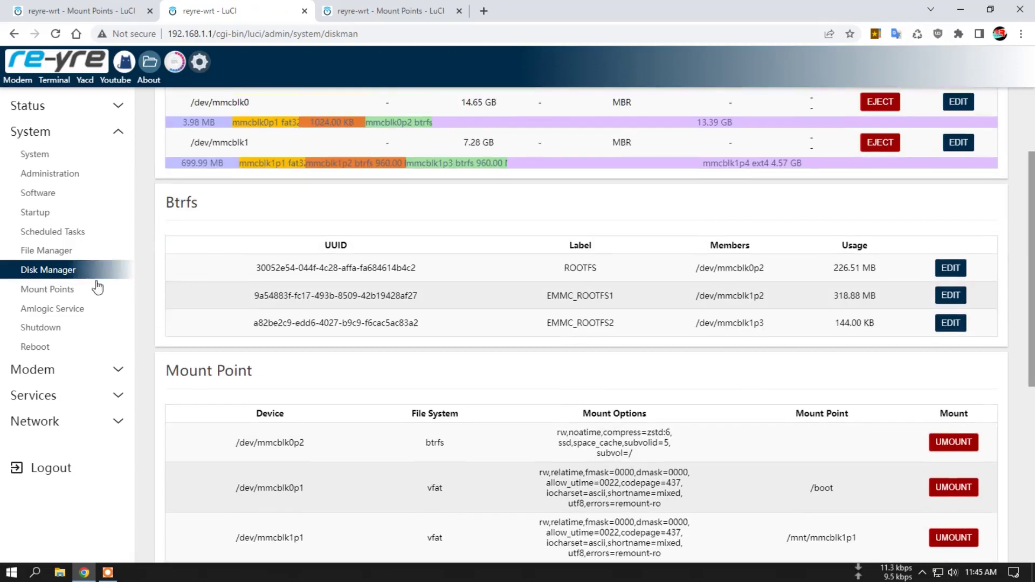
pyautogui.click(56, 250)
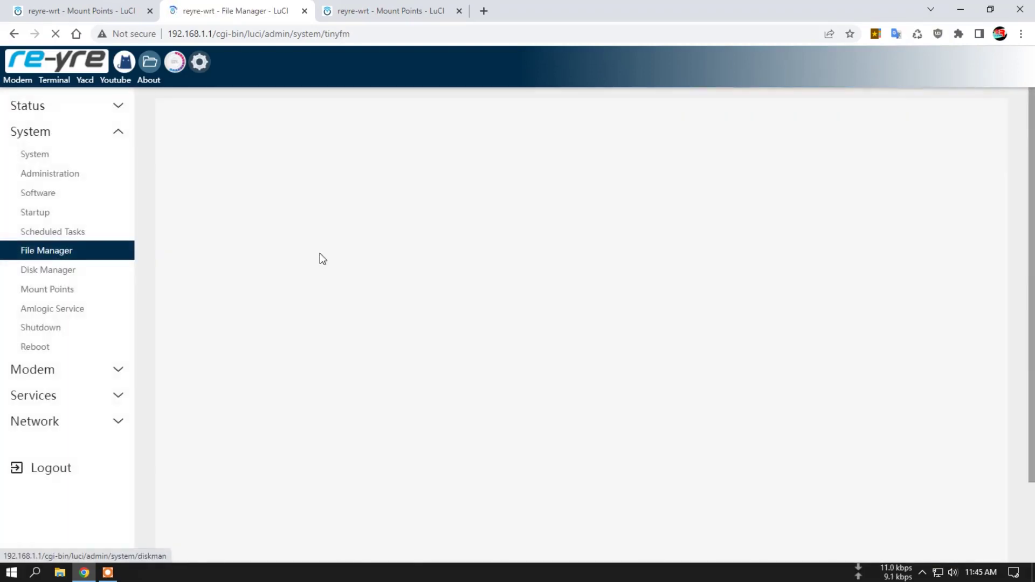
pyautogui.click(213, 367)
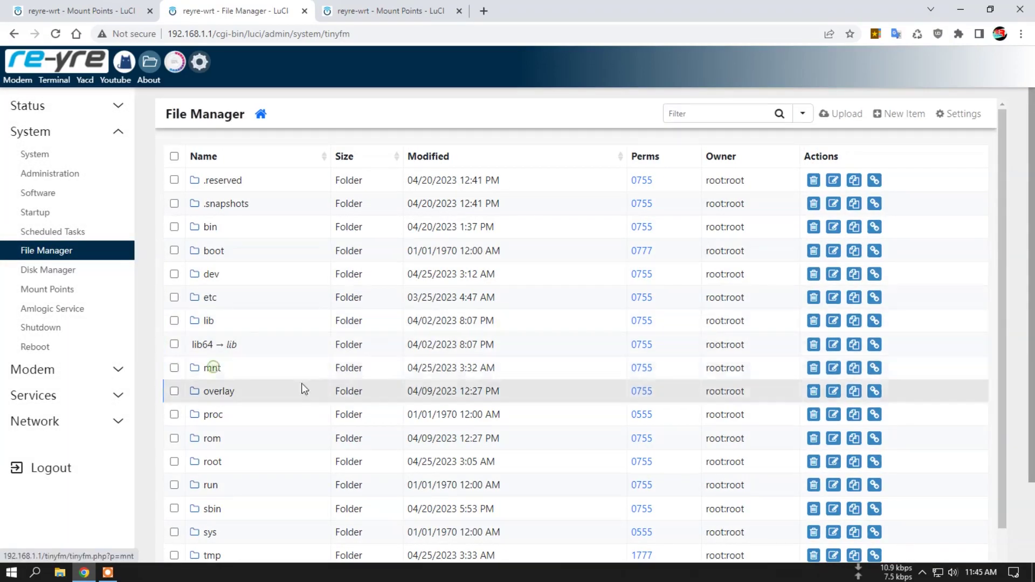
pyautogui.click(262, 115)
# - Disable Anonymous Mount and Automount Filesystem on the Mount Points page, apply the change and check the mounted file systems
pyautogui.click(364, 7)
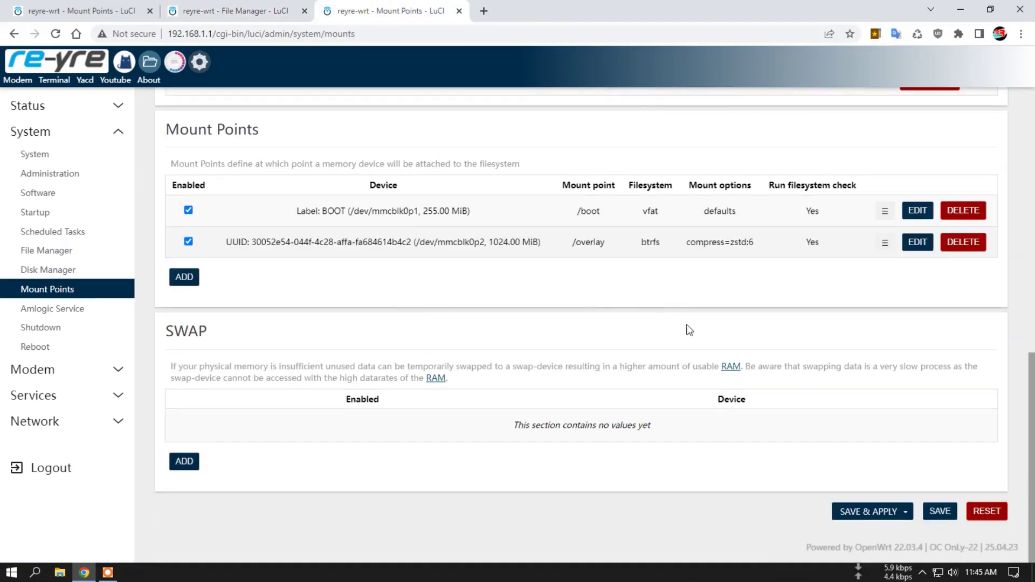
pyautogui.scroll(12, 689, 330)
pyautogui.click(336, 255)
pyautogui.click(335, 254)
pyautogui.click(336, 340)
pyautogui.scroll(-10, 728, 328)
pyautogui.click(863, 521)
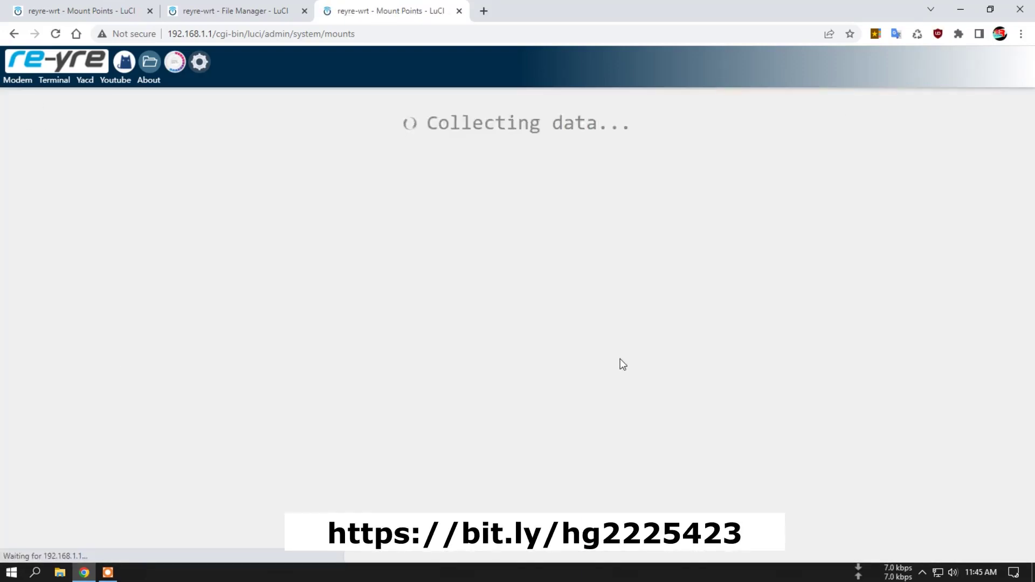
pyautogui.scroll(-6, 524, 361)
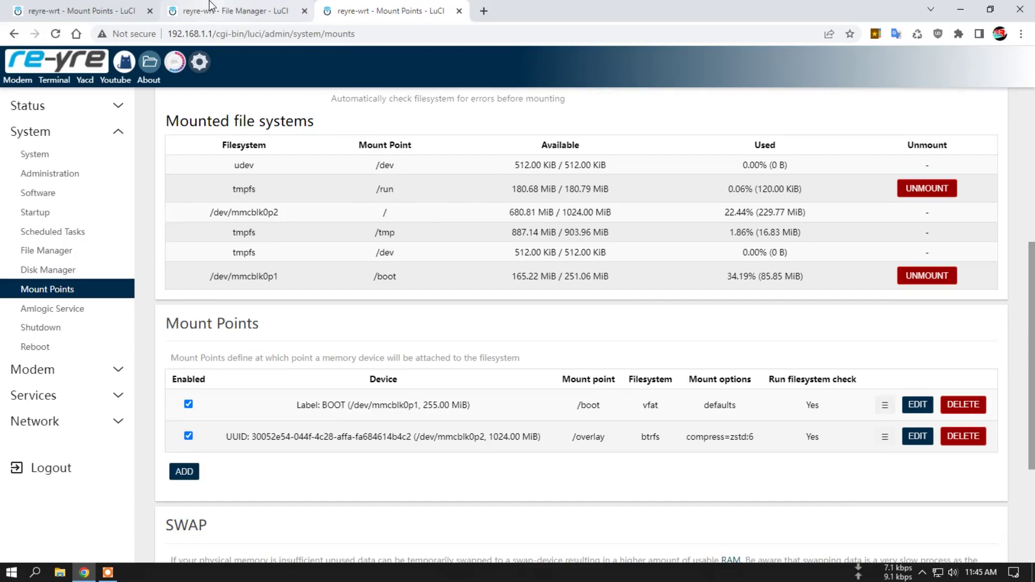
# - Check the mnt folder in the File Manager tab and look inside its mmcblk0p4 folder
pyautogui.hotkey('ctrl', 'pageup')
pyautogui.click(213, 371)
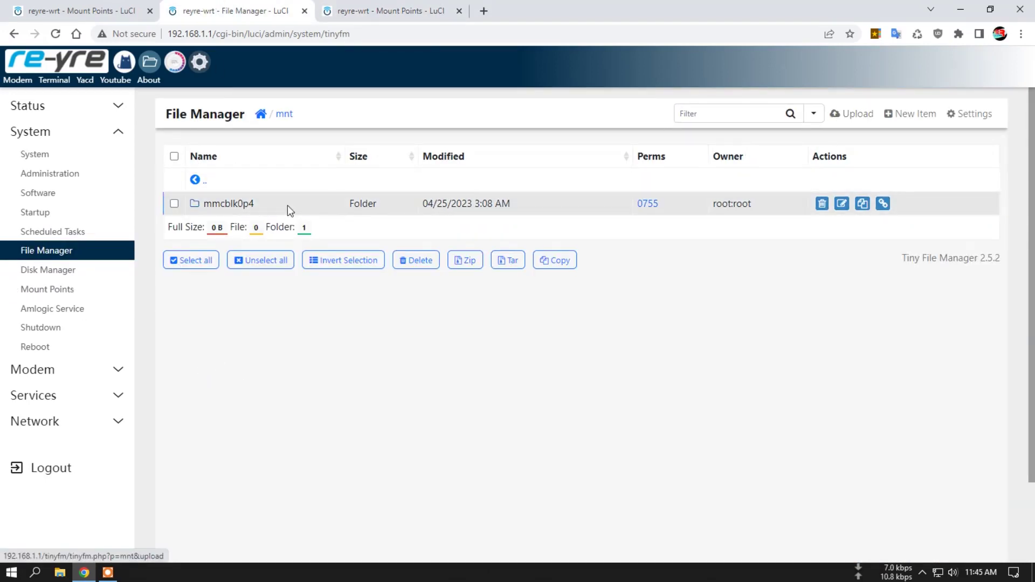
pyautogui.click(232, 204)
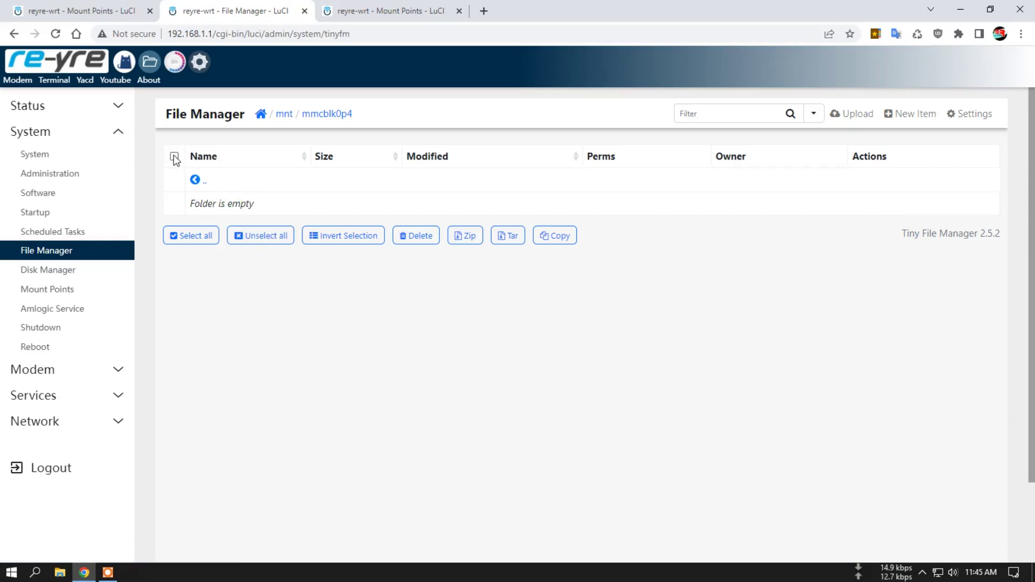
pyautogui.click(282, 117)
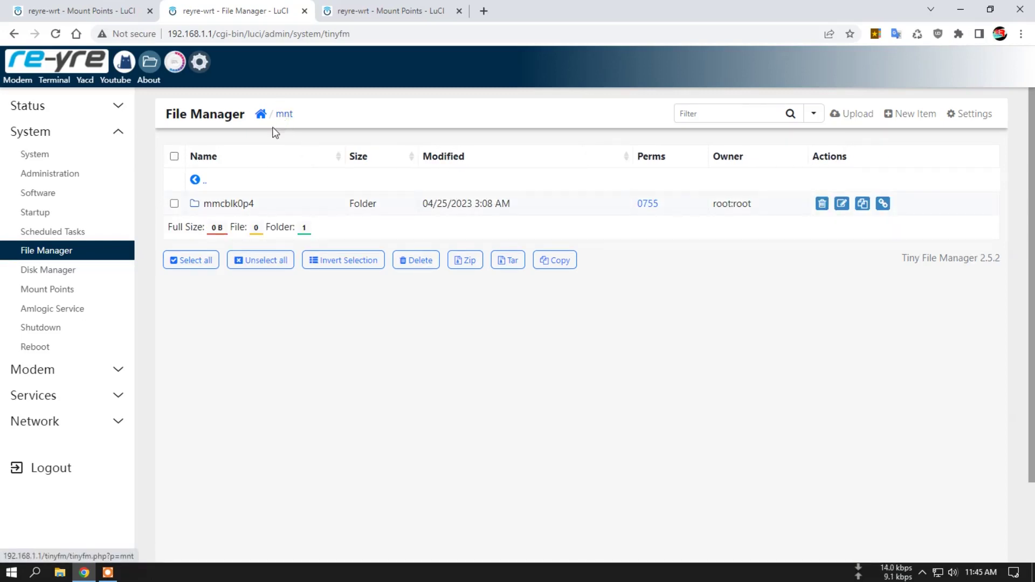
# - Review the mounted file systems, mount points and global settings in the Mount Points tab
pyautogui.click(342, 11)
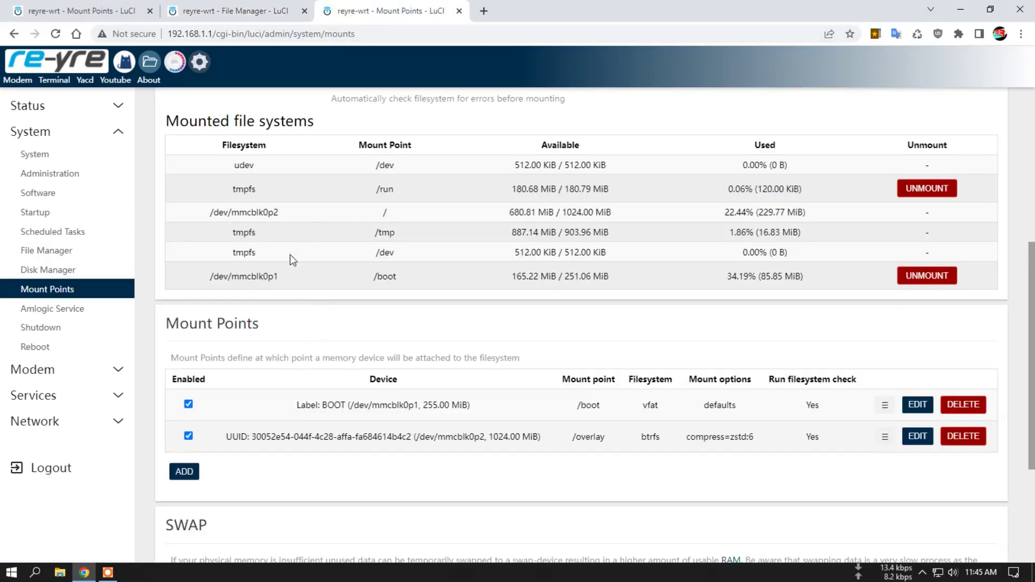
pyautogui.scroll(-3, 313, 361)
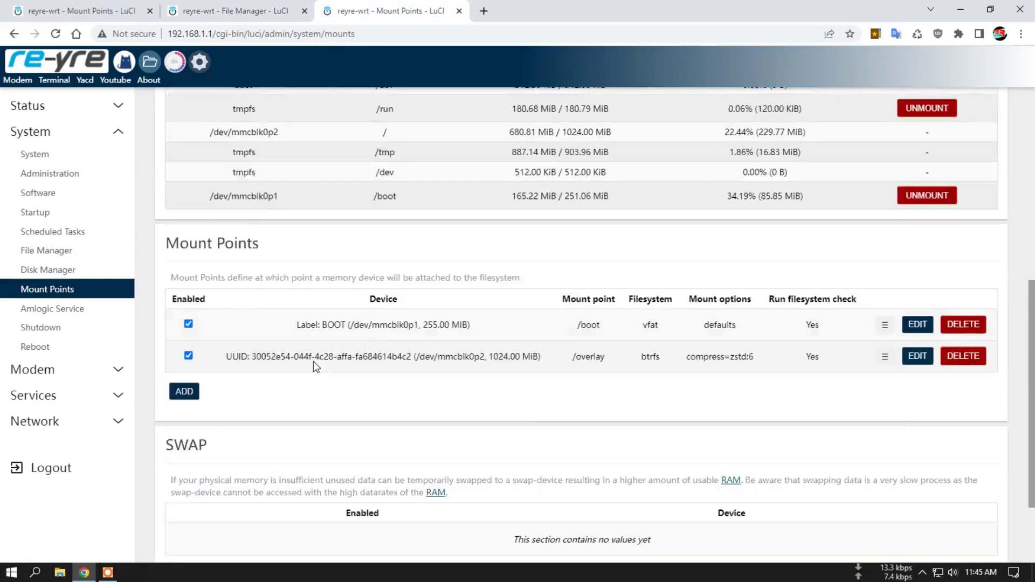
pyautogui.scroll(8, 314, 368)
pyautogui.scroll(-4, 314, 423)
pyautogui.scroll(4, 288, 342)
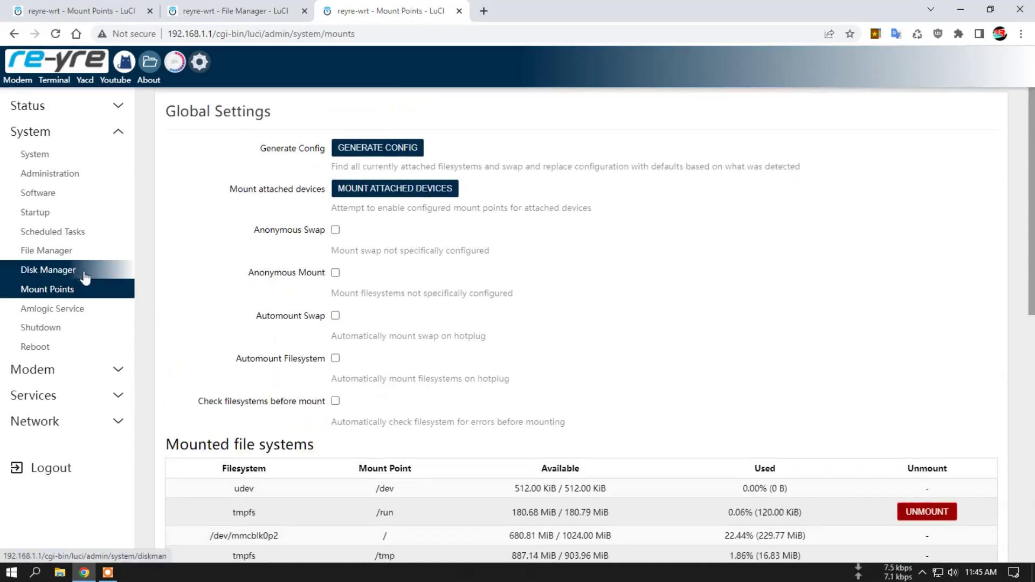
# - Close the two extra browser tabs and view the Amlogic Service's overview, Online Download Update and Manually Upload Update pages
pyautogui.click(458, 11)
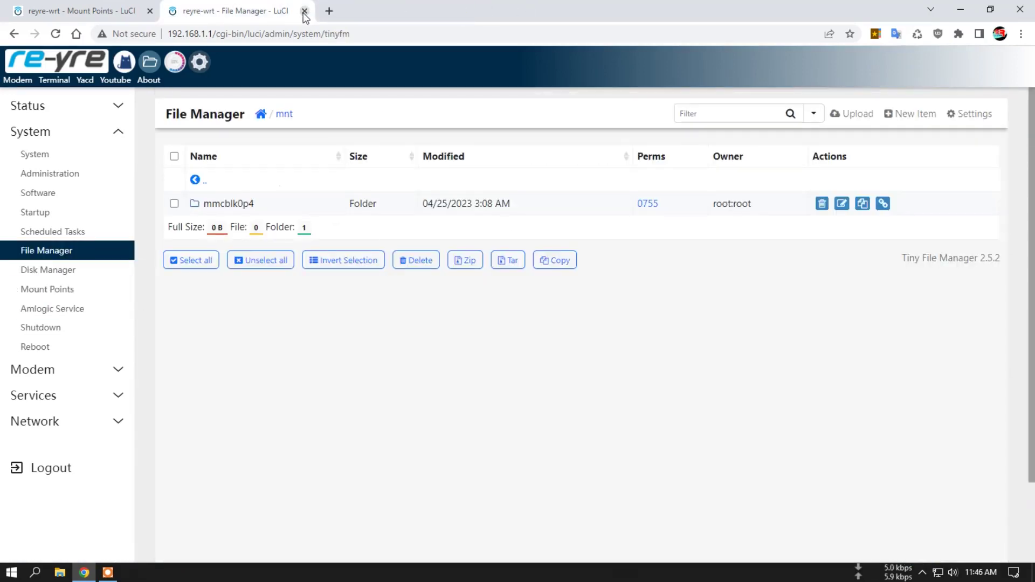
pyautogui.click(304, 11)
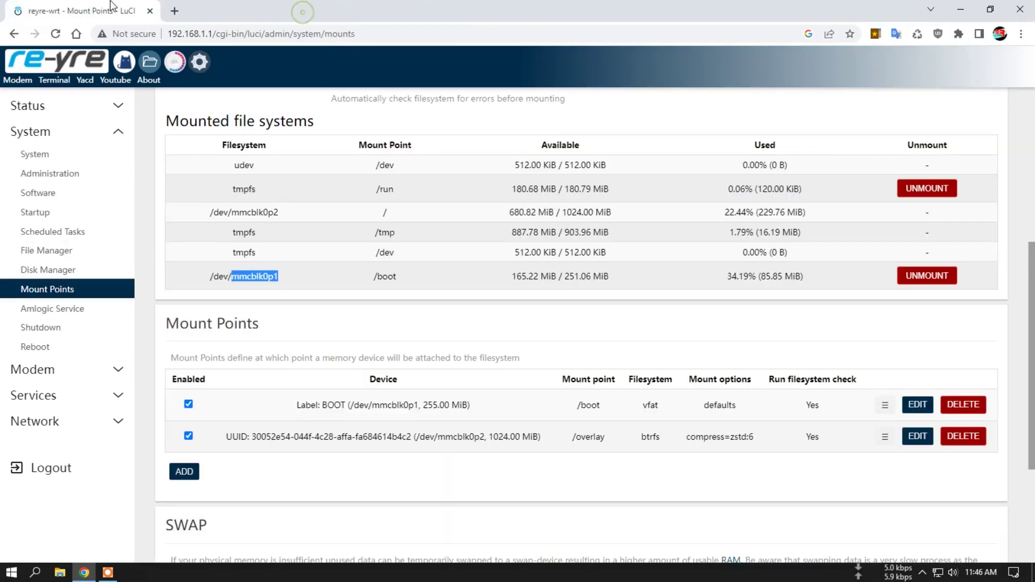
pyautogui.click(52, 309)
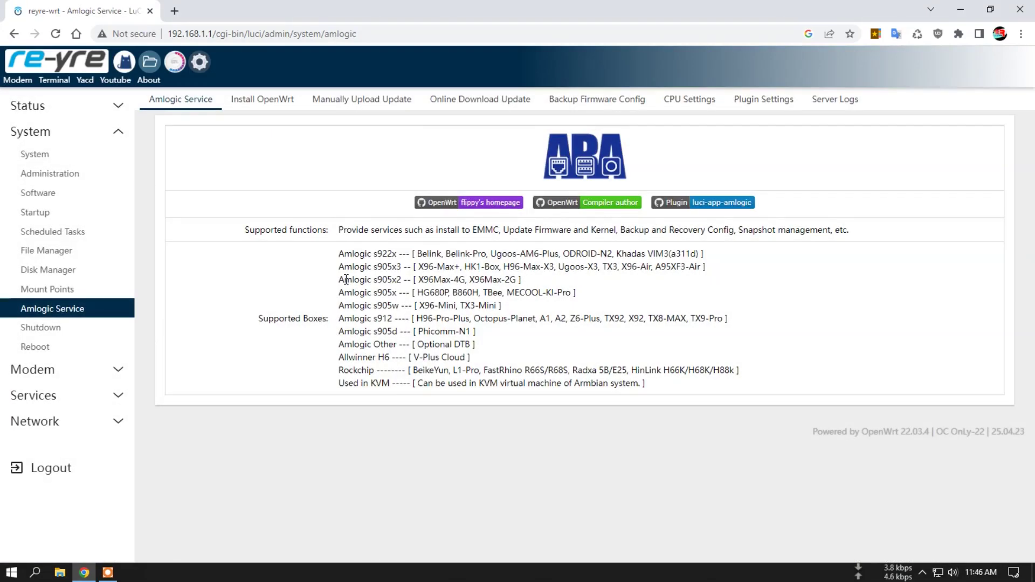
pyautogui.click(471, 103)
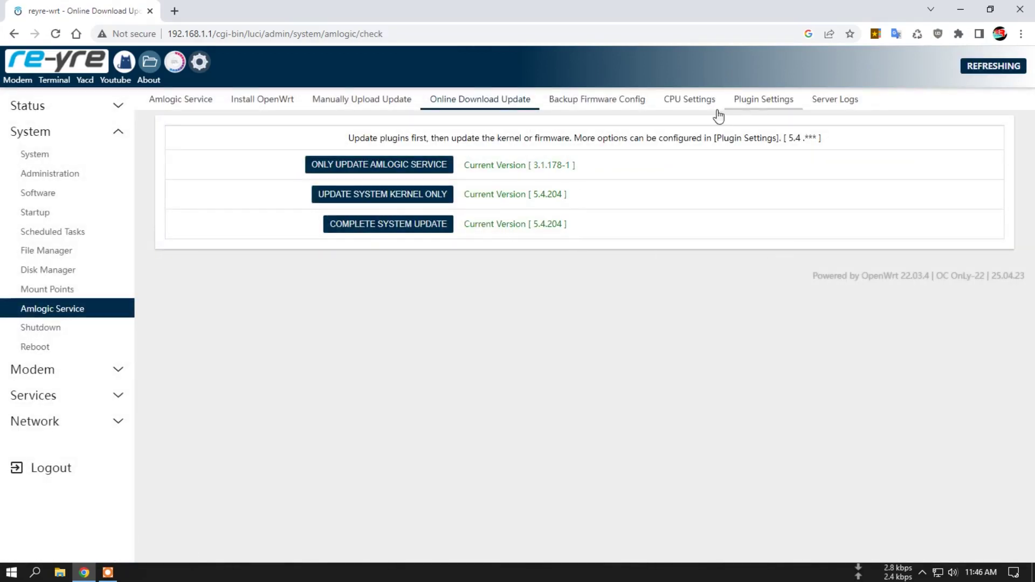
pyautogui.click(323, 101)
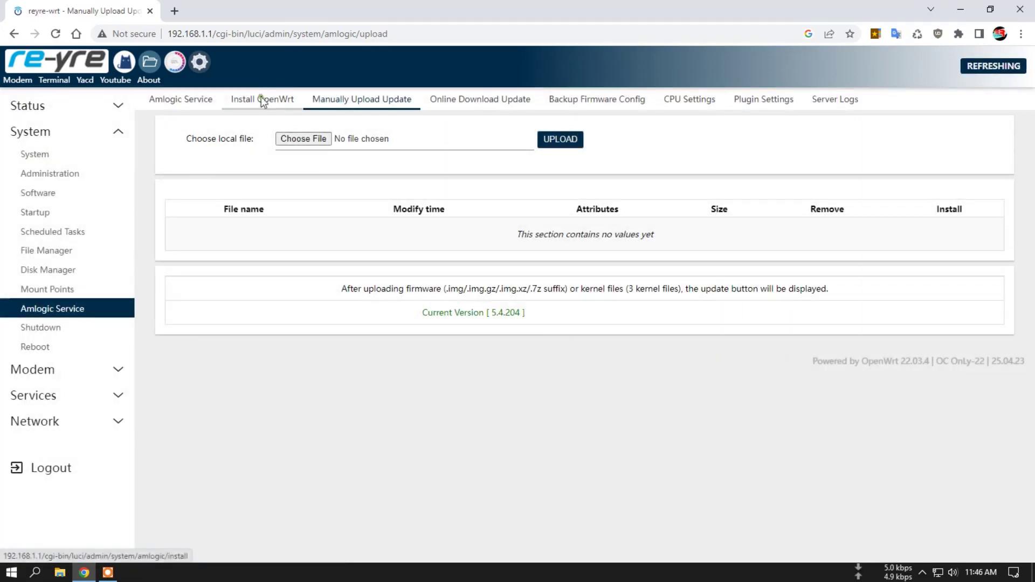
# - Browse the device model list on the Amlogic Service's Install OpenWrt page without choosing a model
pyautogui.click(261, 100)
pyautogui.click(533, 141)
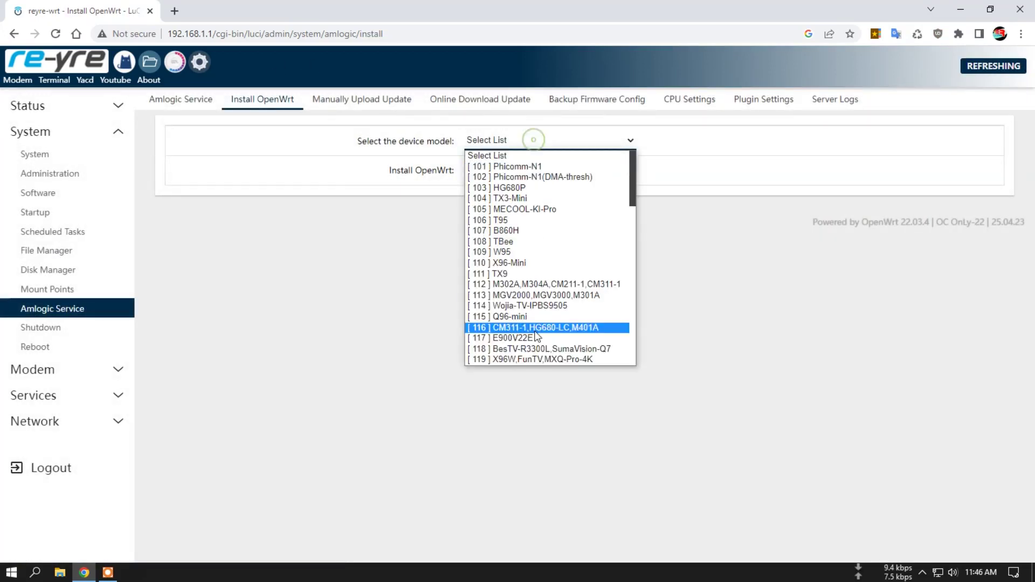
pyautogui.scroll(-15, 499, 324)
pyautogui.click(499, 368)
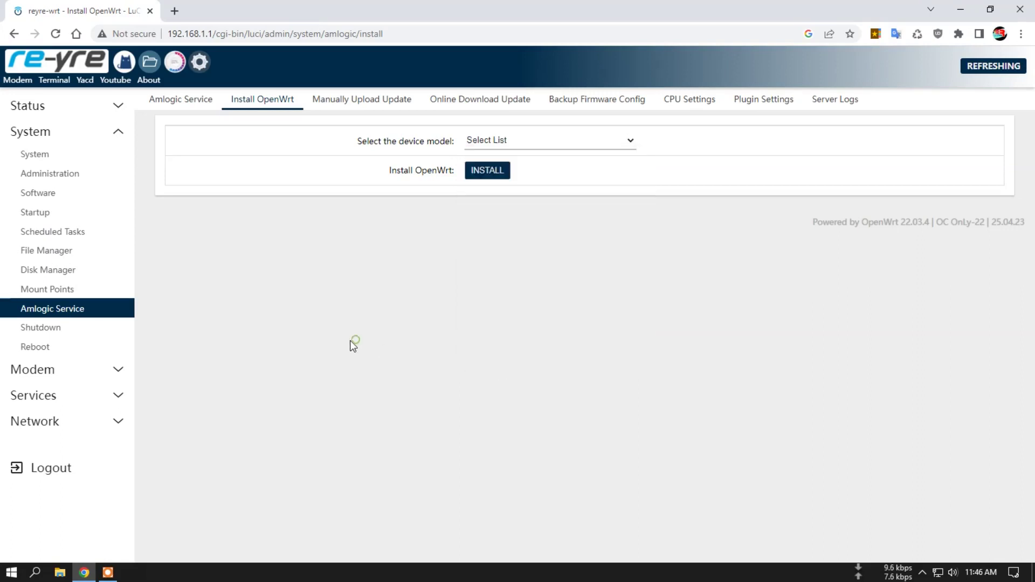
# - View the Shutdown and Reboot pages and the modem's AT/Message page for sending commands
pyautogui.click(50, 333)
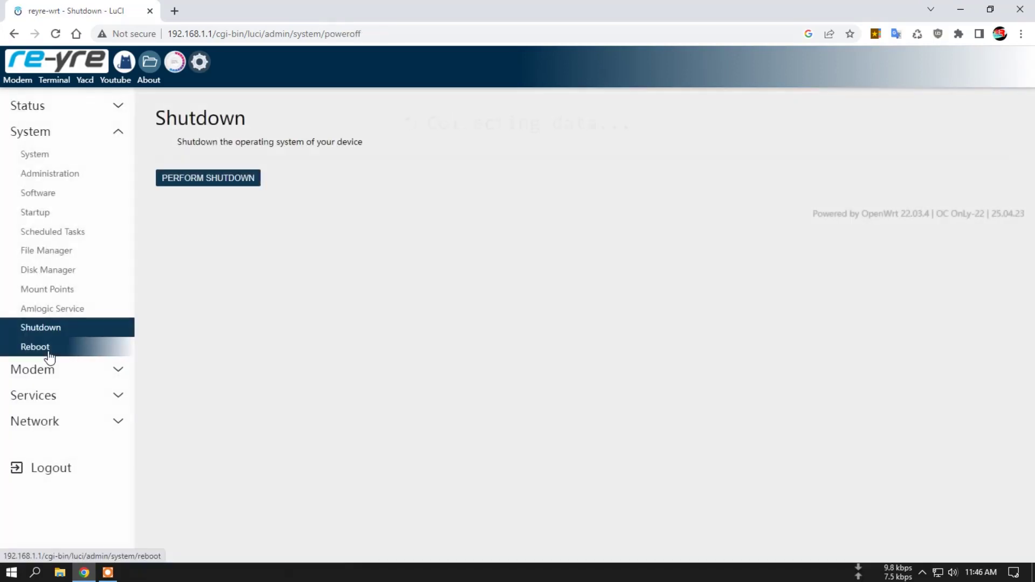
pyautogui.click(50, 349)
pyautogui.click(54, 368)
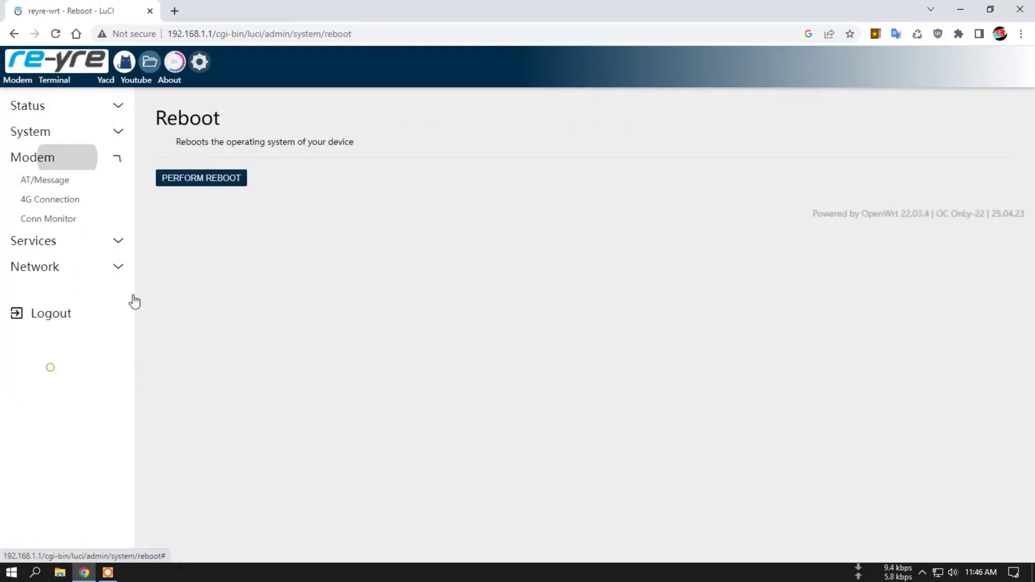
pyautogui.click(34, 180)
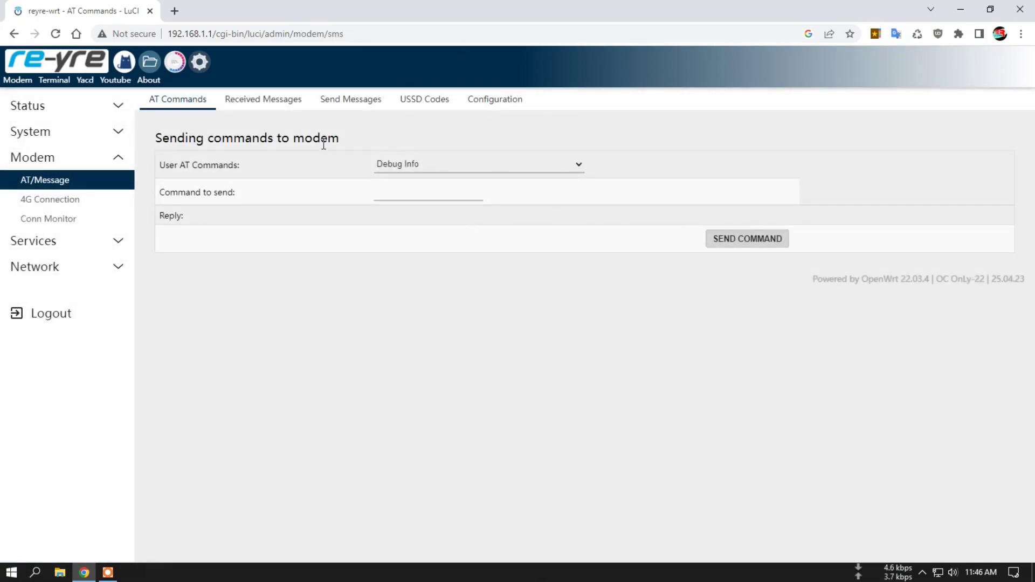
# - Review the general, modem and cell signal information on the modem's 4G Connection details page
pyautogui.click(61, 204)
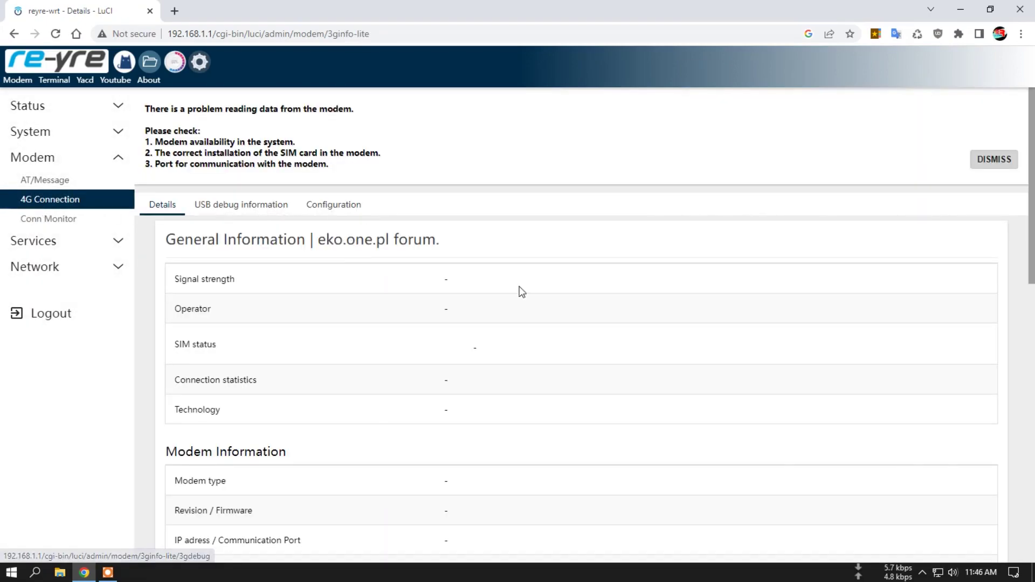
pyautogui.scroll(-5, 541, 293)
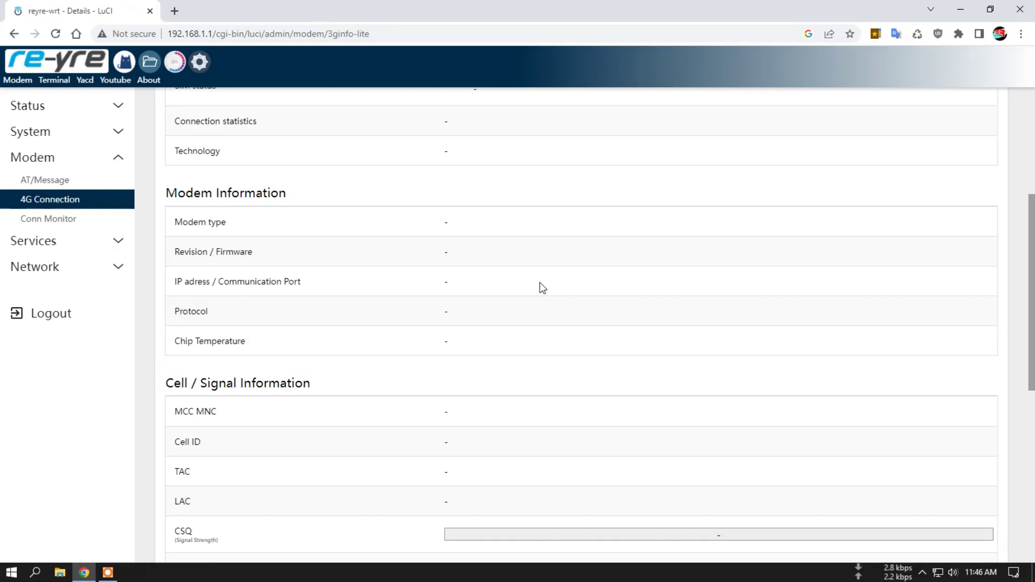
pyautogui.scroll(-5, 414, 162)
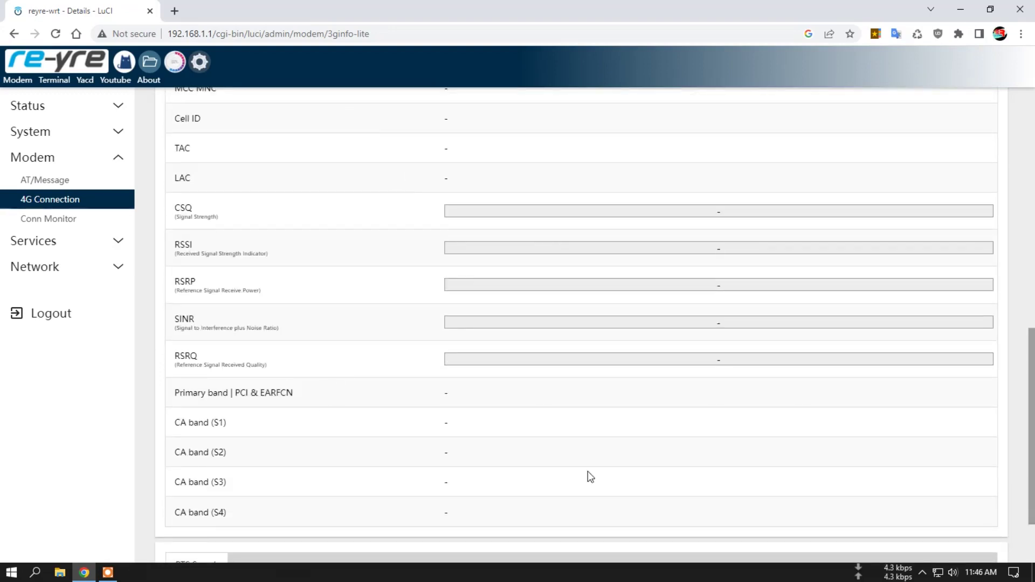
pyautogui.scroll(-2, 518, 477)
pyautogui.scroll(4, 522, 478)
pyautogui.scroll(-4, 521, 480)
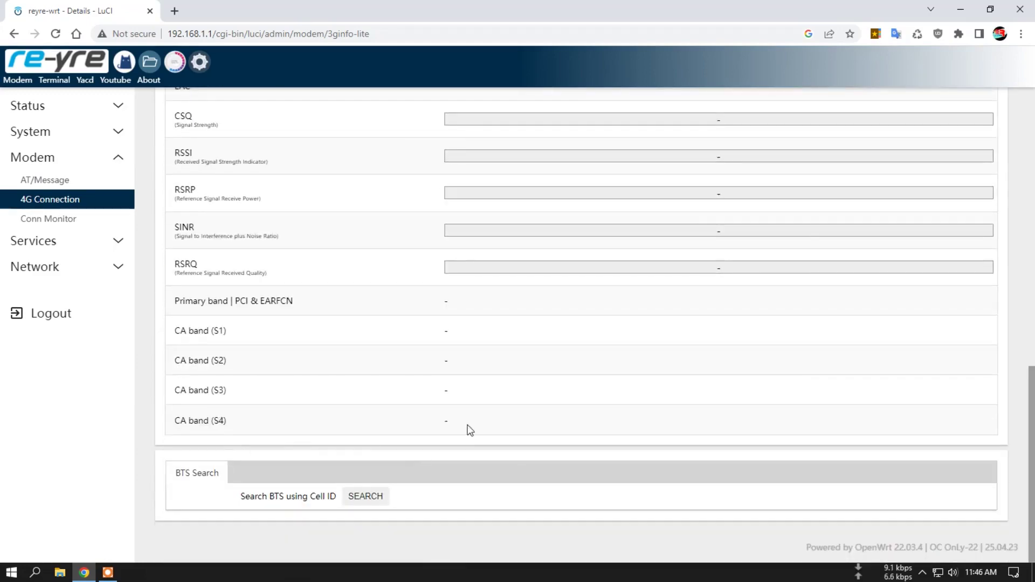
pyautogui.scroll(10, 570, 416)
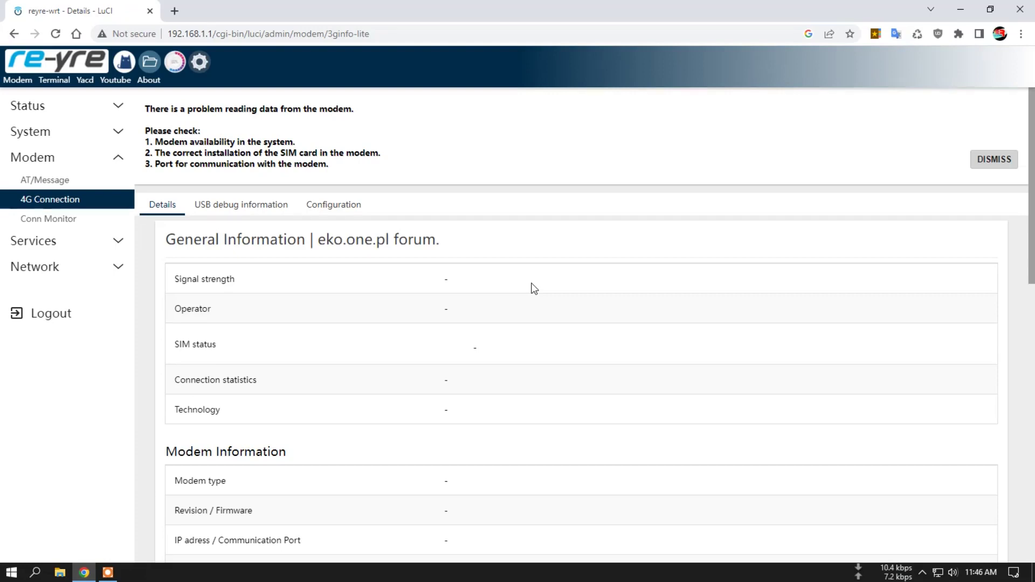
# - Check the 4G Connection configuration for the interface, modem address and BTS search, and look through the details page again
pyautogui.click(348, 208)
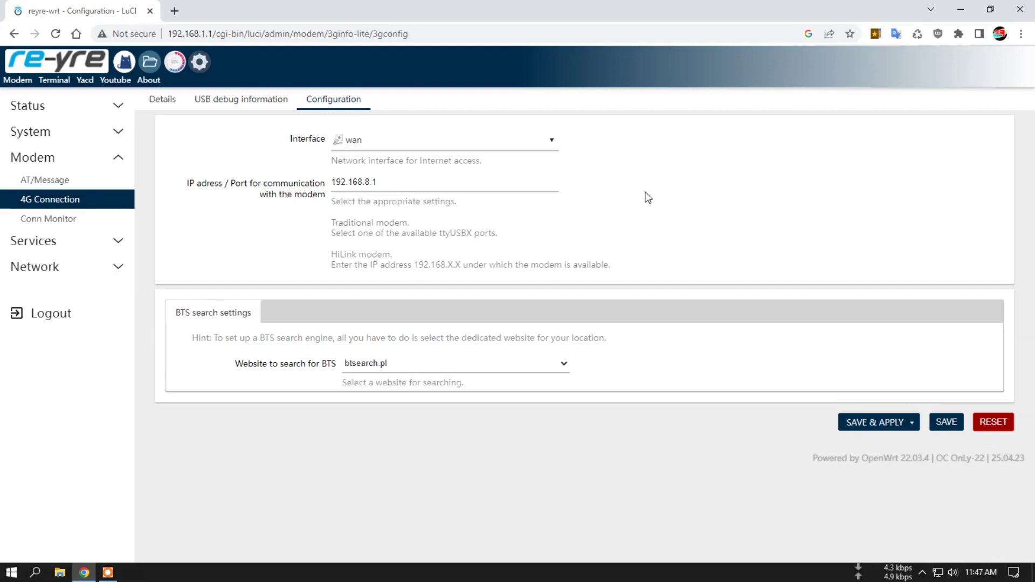
pyautogui.click(153, 100)
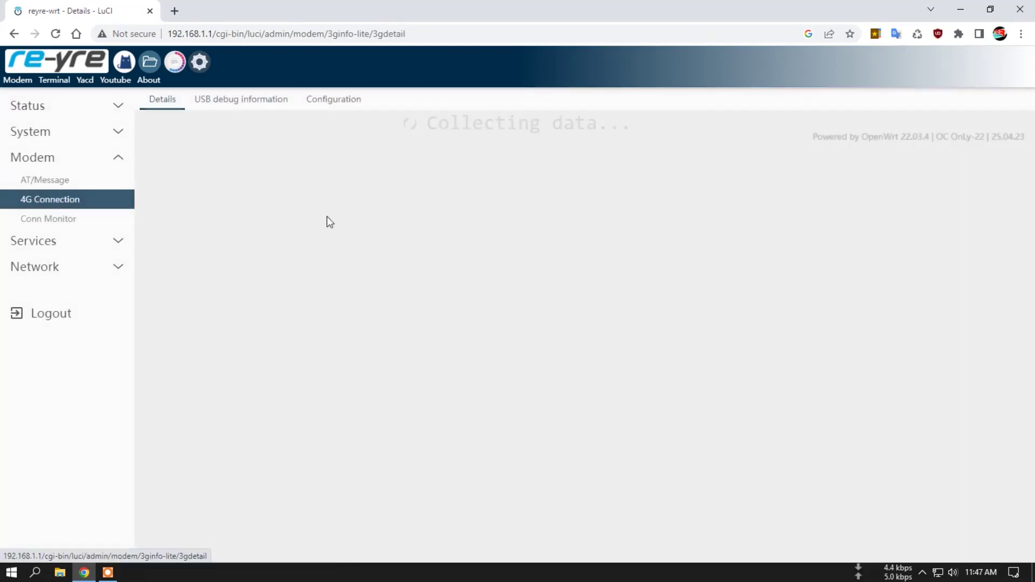
pyautogui.scroll(-10, 561, 329)
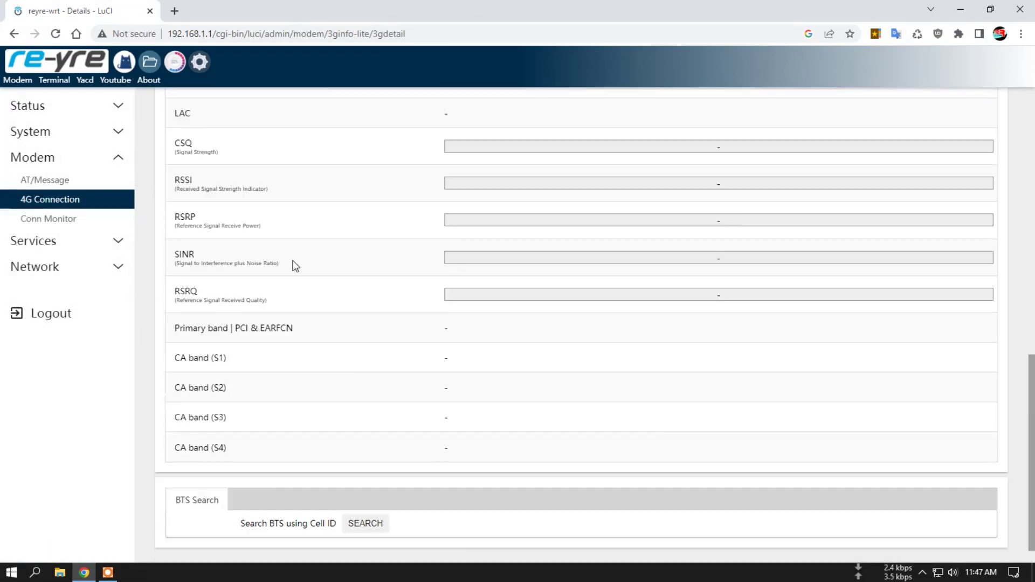
pyautogui.scroll(-2, 539, 377)
pyautogui.scroll(15, 560, 434)
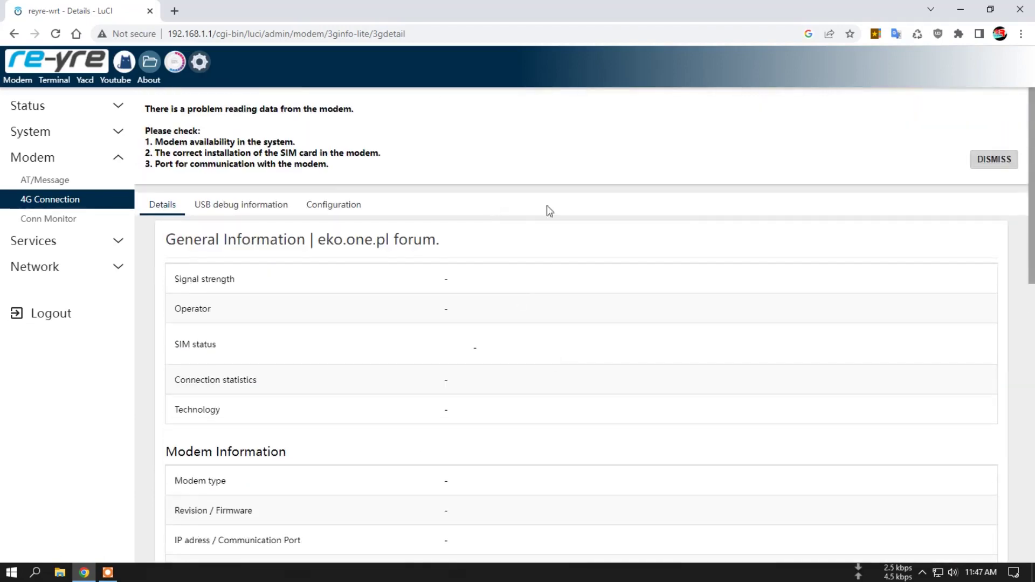
pyautogui.scroll(-10, 595, 252)
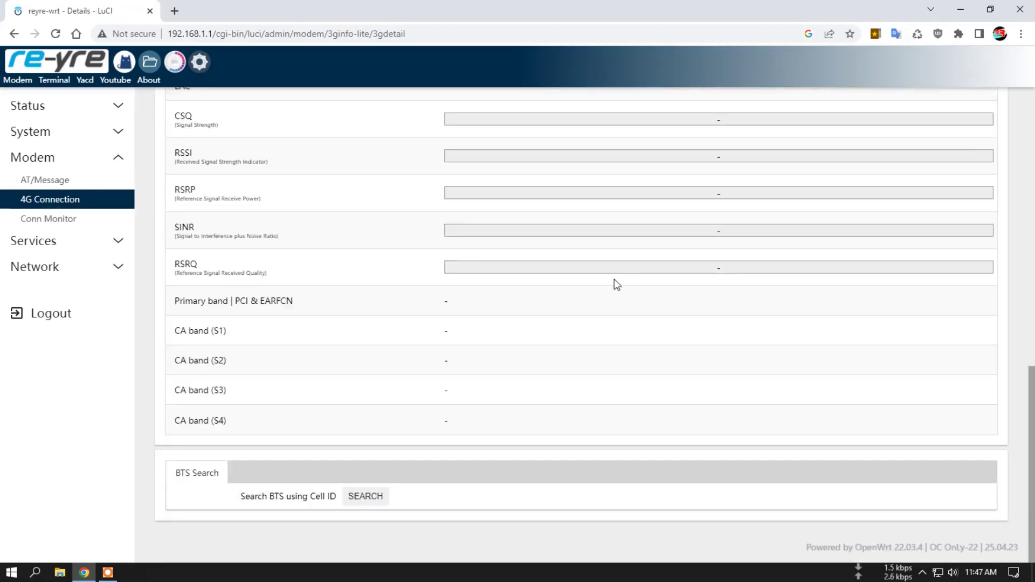
pyautogui.scroll(12, 614, 291)
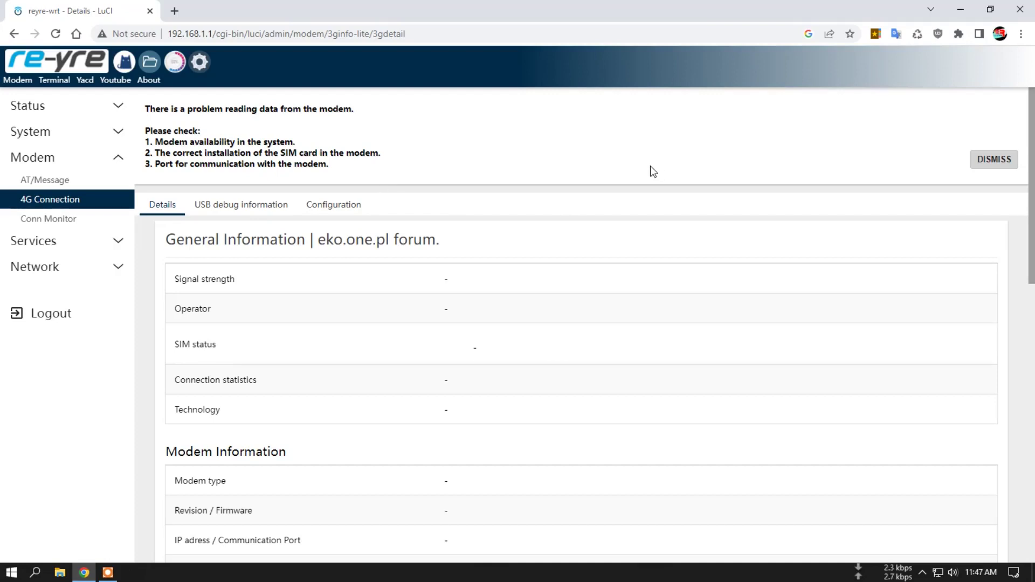
# - View the modem's Conn Monitor page with its check information and basic settings
pyautogui.click(62, 221)
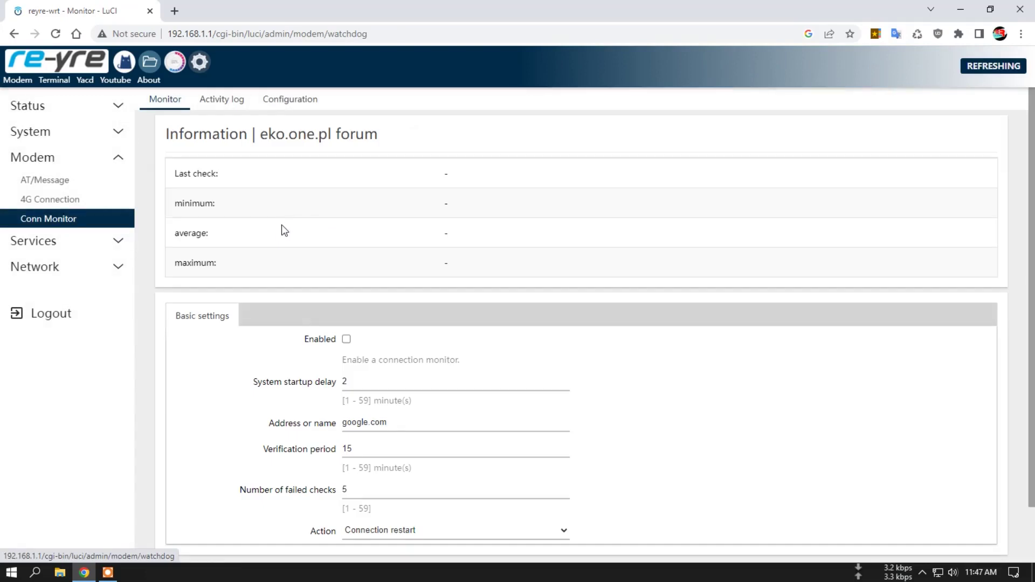
pyautogui.scroll(-2, 801, 390)
pyautogui.scroll(1, 802, 390)
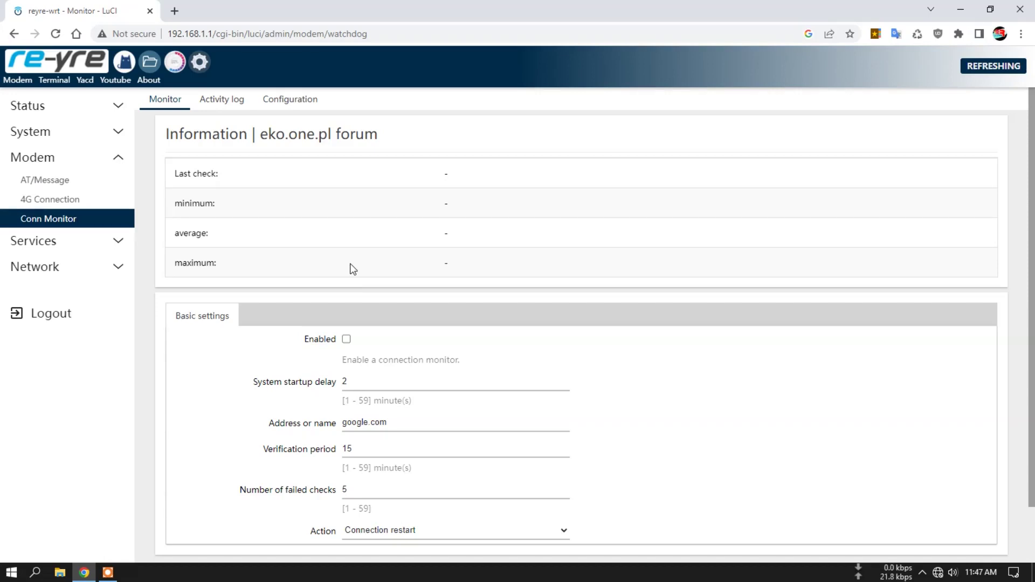
# - Go to the router's status overview, reload the login page and log in as root with the account password
pyautogui.click(47, 63)
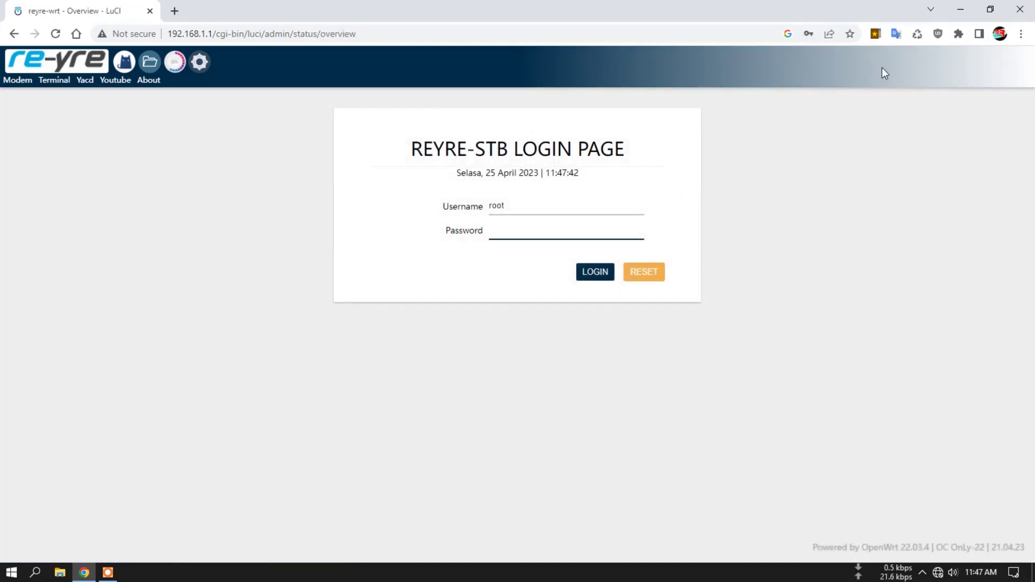
pyautogui.click(913, 34)
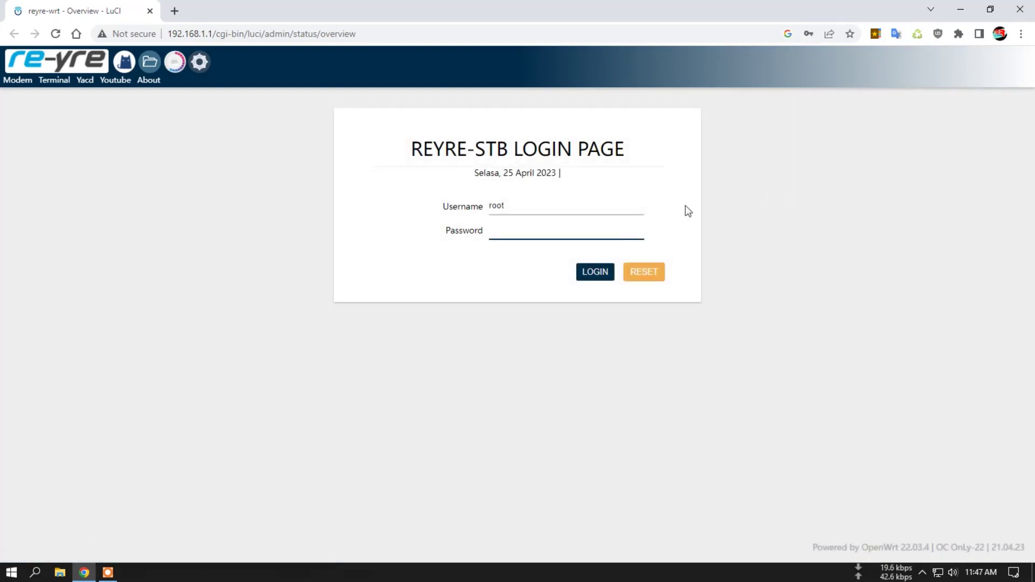
pyautogui.click(541, 230)
pyautogui.click(593, 279)
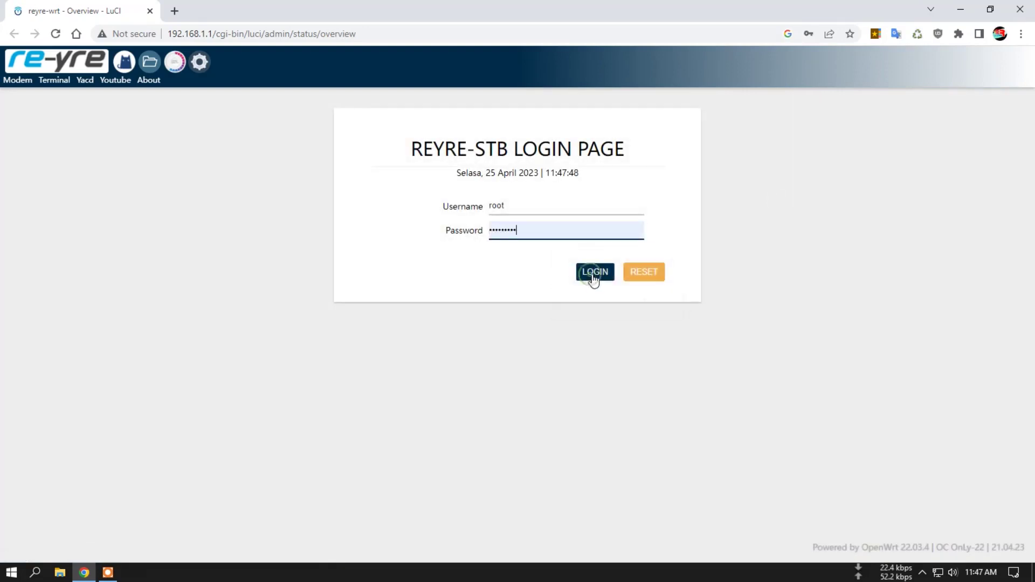
pyautogui.click(593, 277)
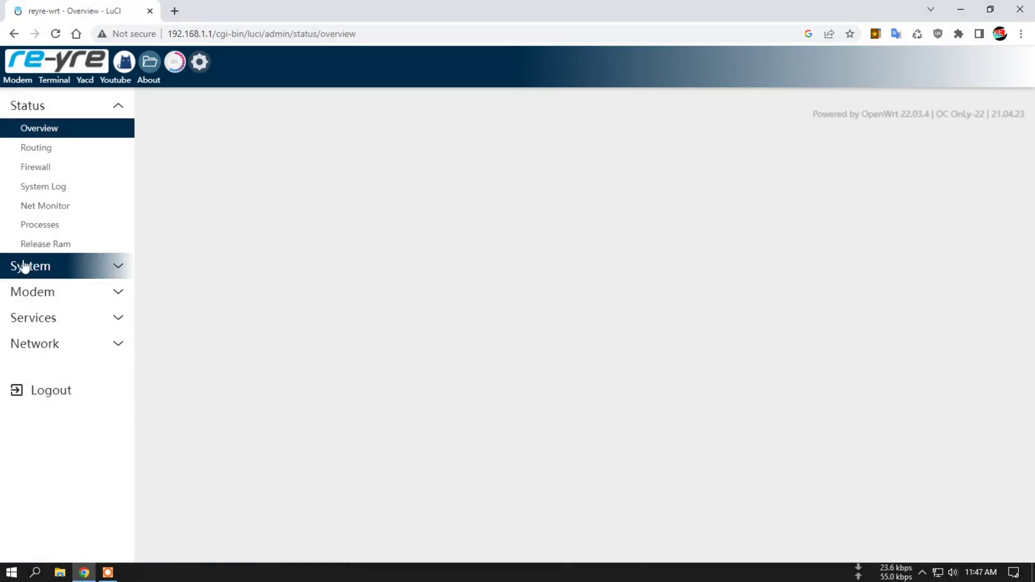
# - Review the Conn Monitor's check results and basic settings, and list the options for its Action setting
pyautogui.click(57, 291)
pyautogui.click(61, 225)
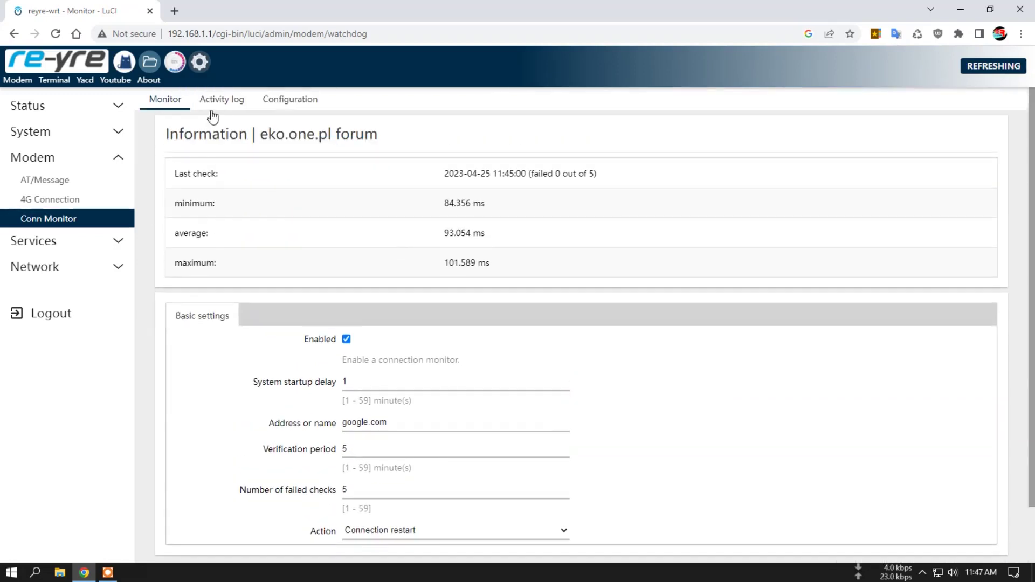
pyautogui.scroll(-1, 340, 208)
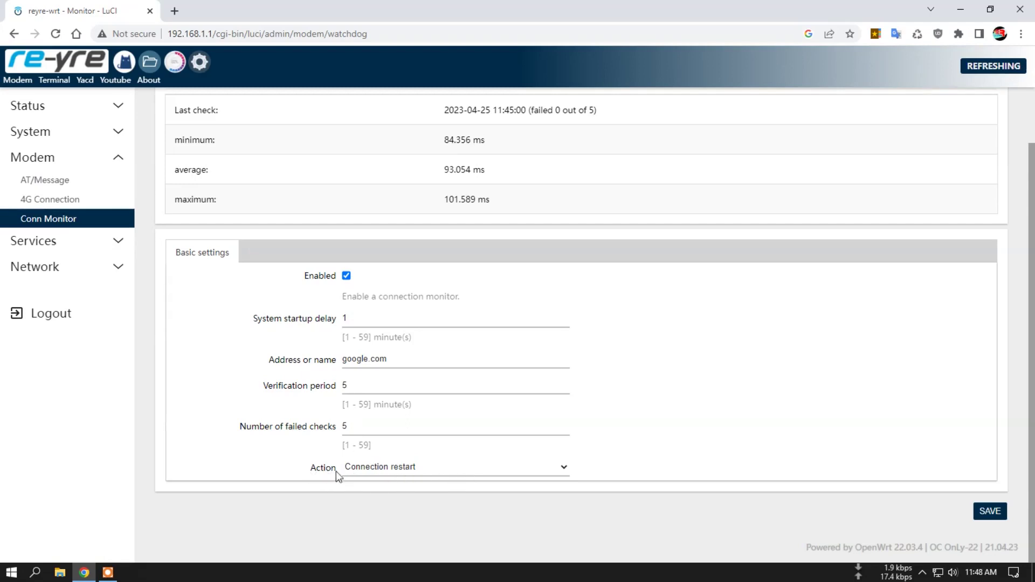
pyautogui.click(403, 467)
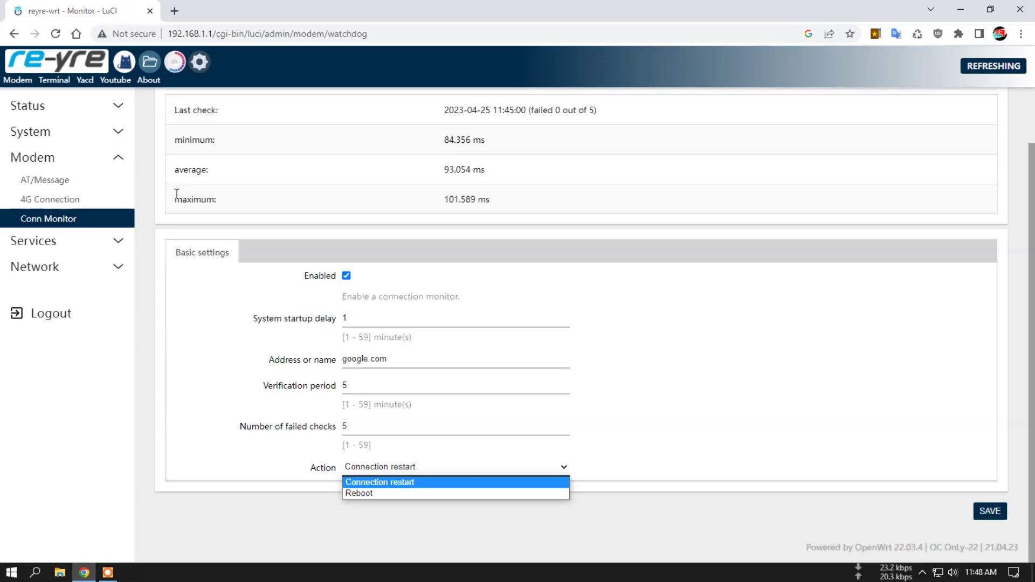
# - Open the network Interfaces page in a new browser tab to check the wan interface's restart control, and return to the Conn Monitor
pyautogui.rightClick(199, 62)
pyautogui.click(231, 69)
pyautogui.click(210, 12)
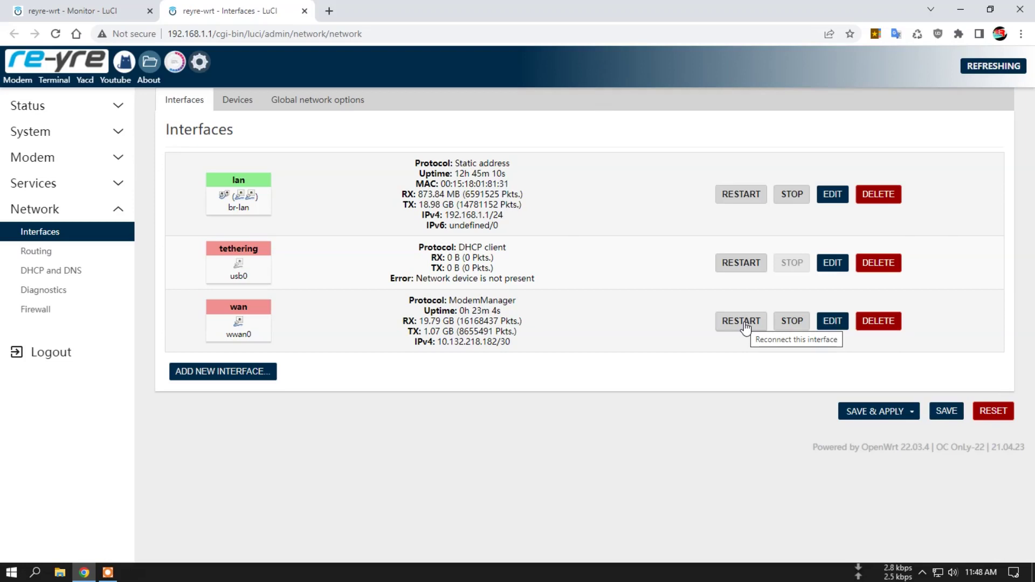
pyautogui.click(154, 5)
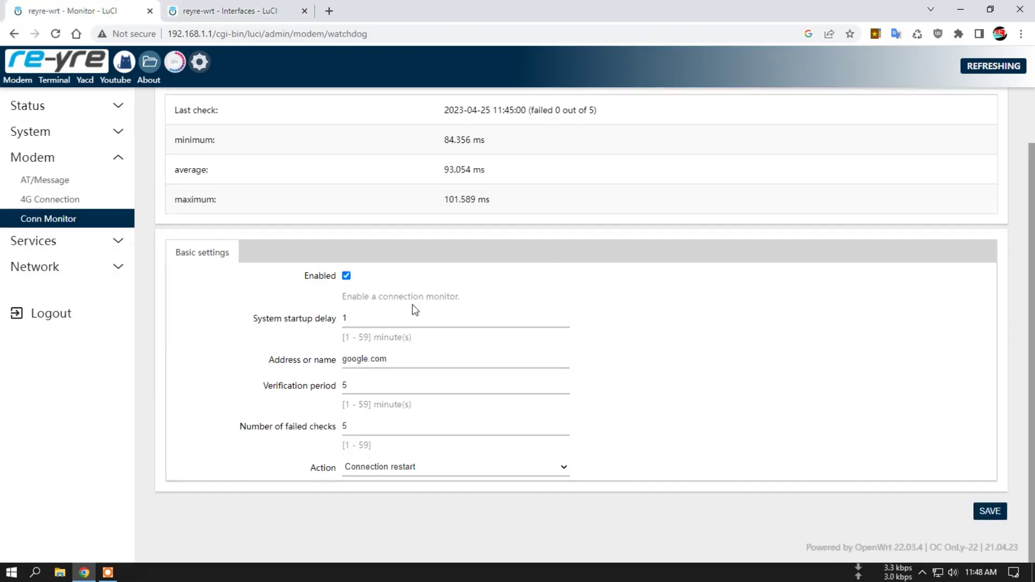
pyautogui.scroll(2, 240, 261)
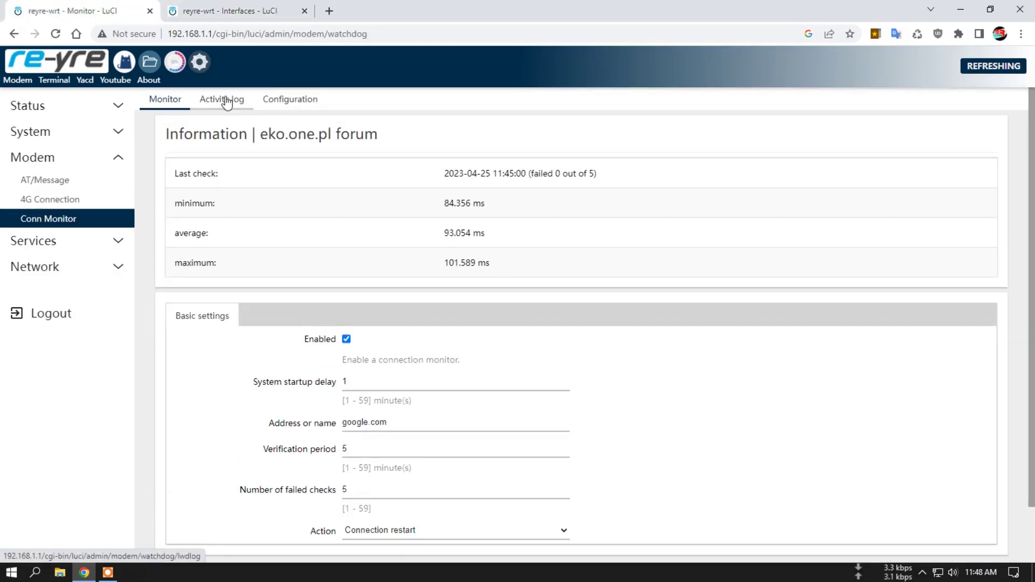
# - Examine the Conn Monitor's configuration, highlighting the modem restart AT command and toggling the Modem restart option off and on
pyautogui.click(287, 99)
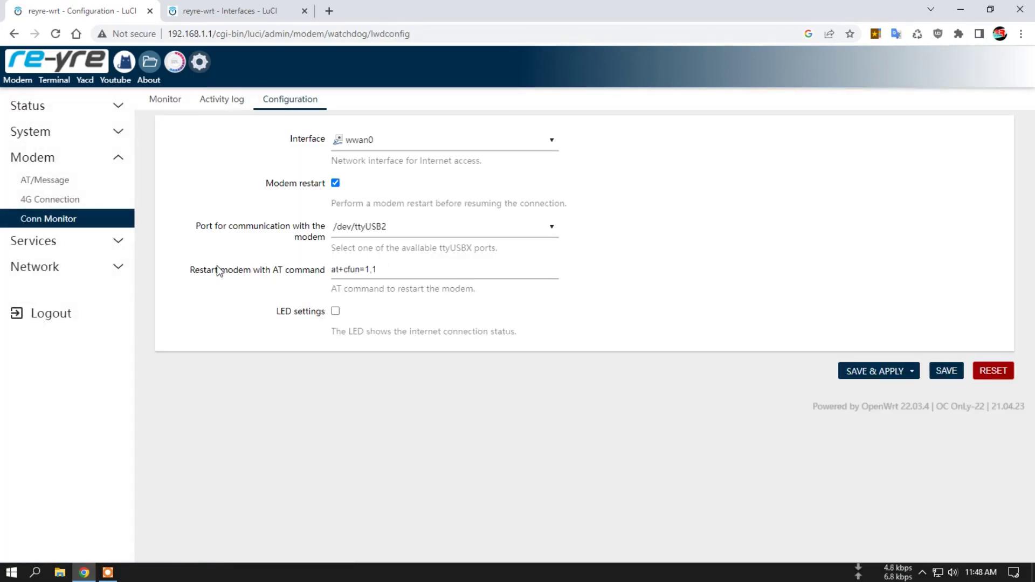
pyautogui.tripleClick(399, 272)
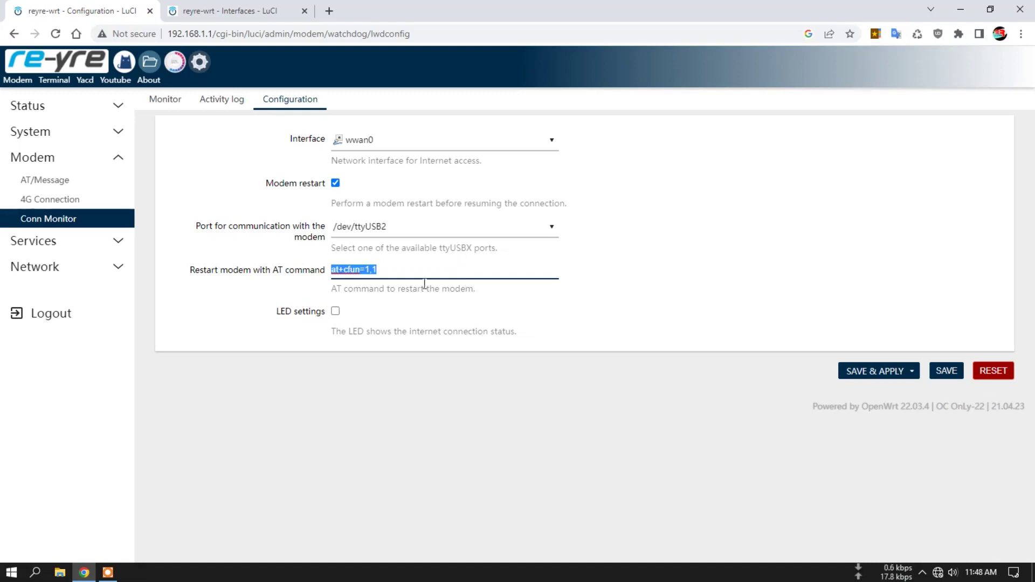
pyautogui.click(390, 271)
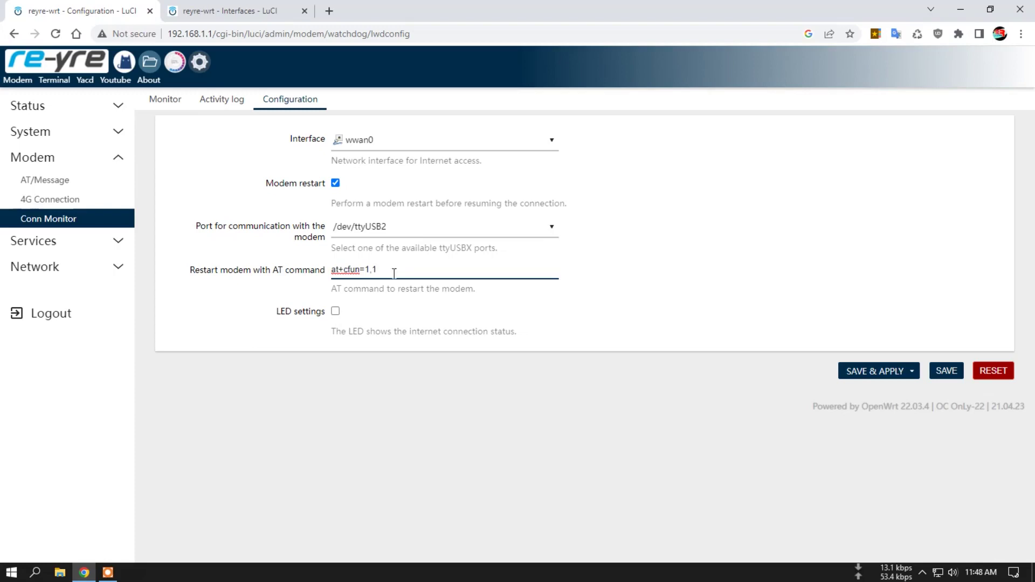
pyautogui.click(335, 183)
pyautogui.click(335, 184)
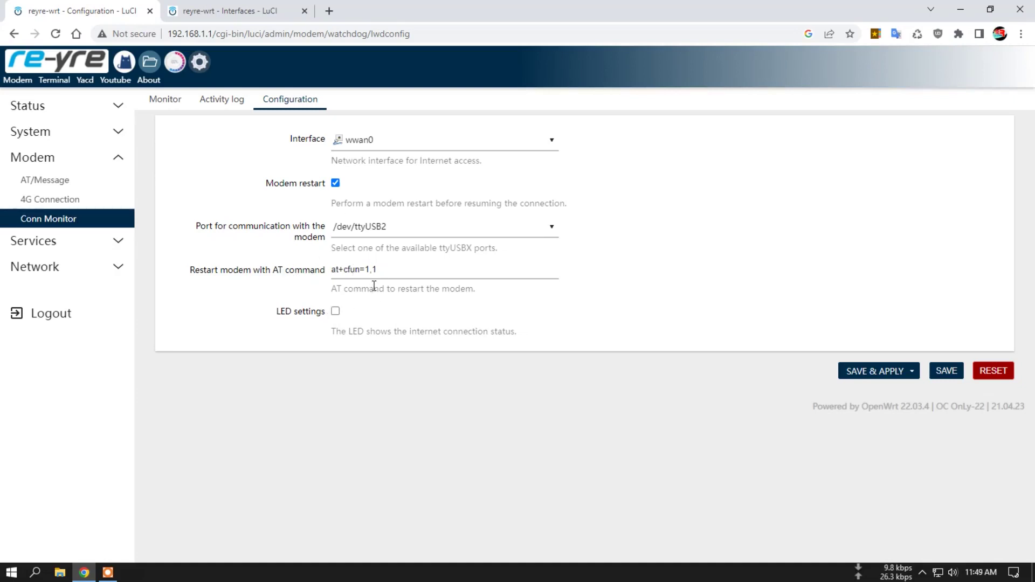
# - Recheck the Conn Monitor's basic settings, open its activity log and highlight all the listed status entries
pyautogui.click(162, 100)
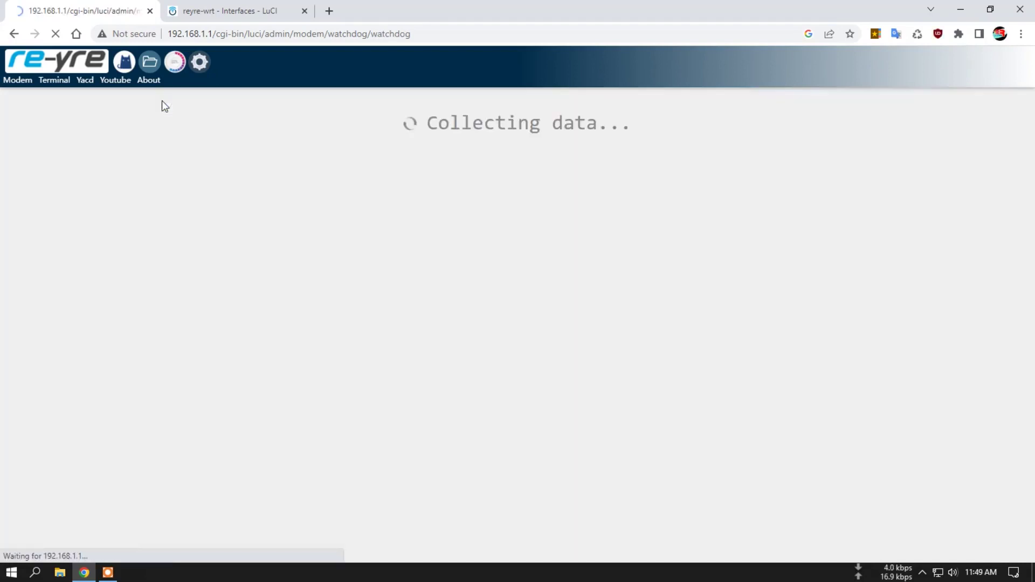
pyautogui.scroll(-2, 400, 464)
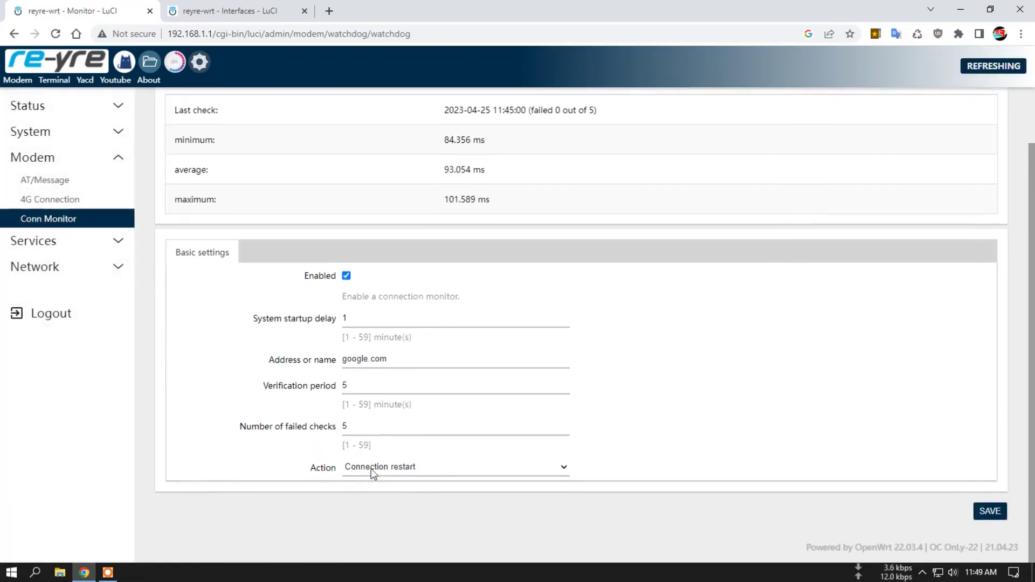
pyautogui.scroll(2, 221, 415)
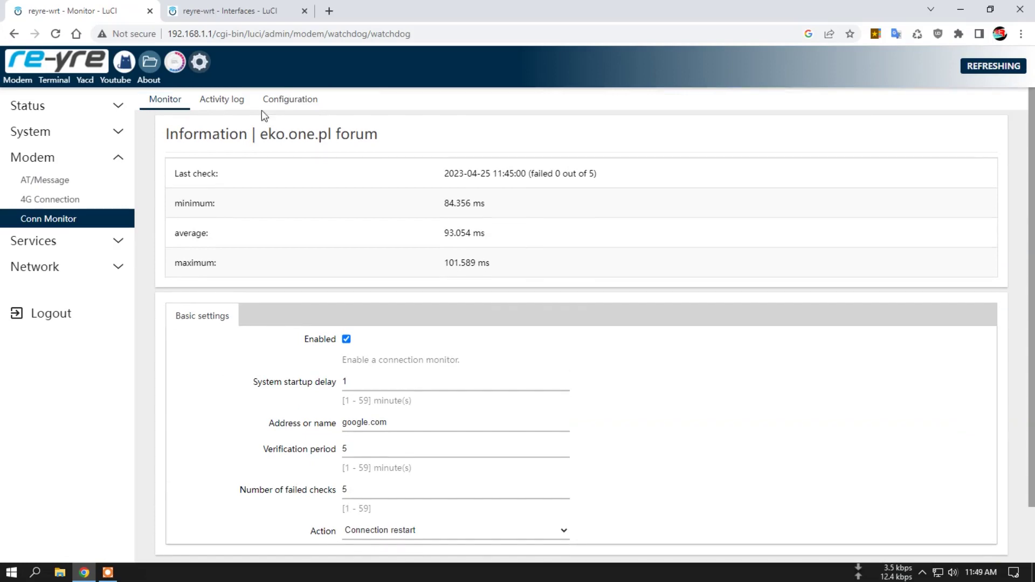
pyautogui.click(224, 101)
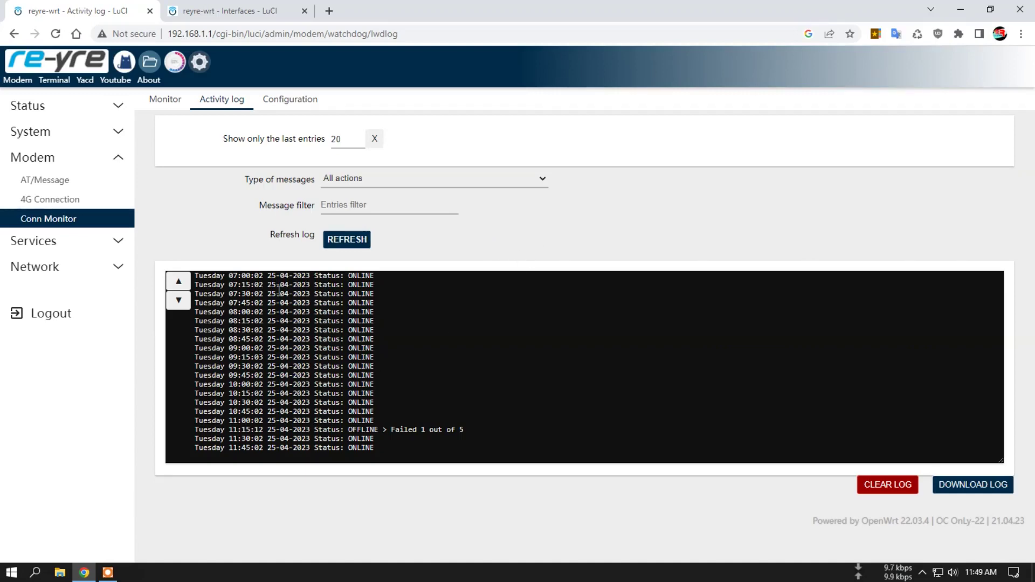
pyautogui.moveTo(376, 446); pyautogui.dragTo(195, 276)
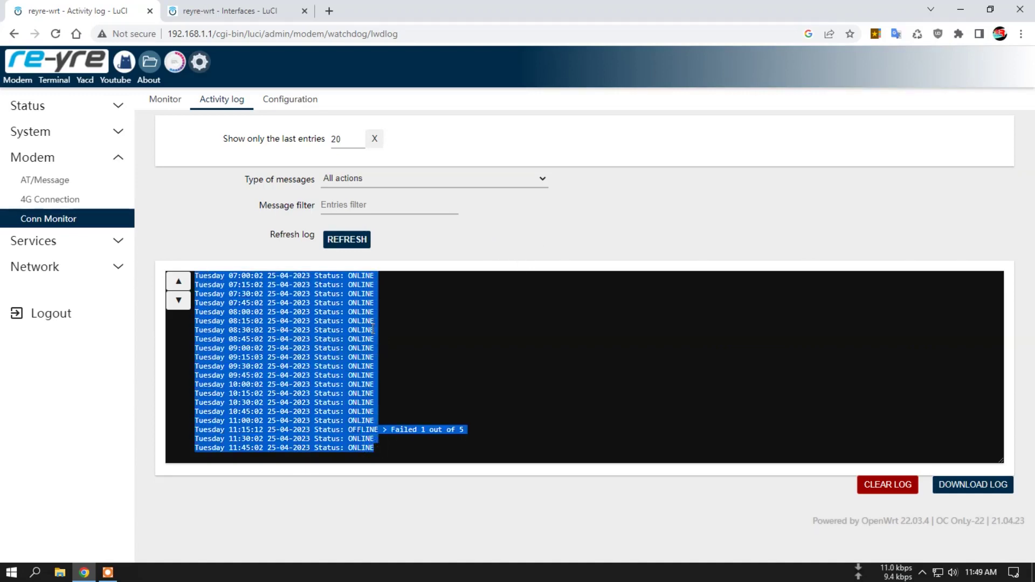
# - Highlight the number of last entries shown in the activity log and a block of its status lines, then clear the highlighting
pyautogui.click(474, 360)
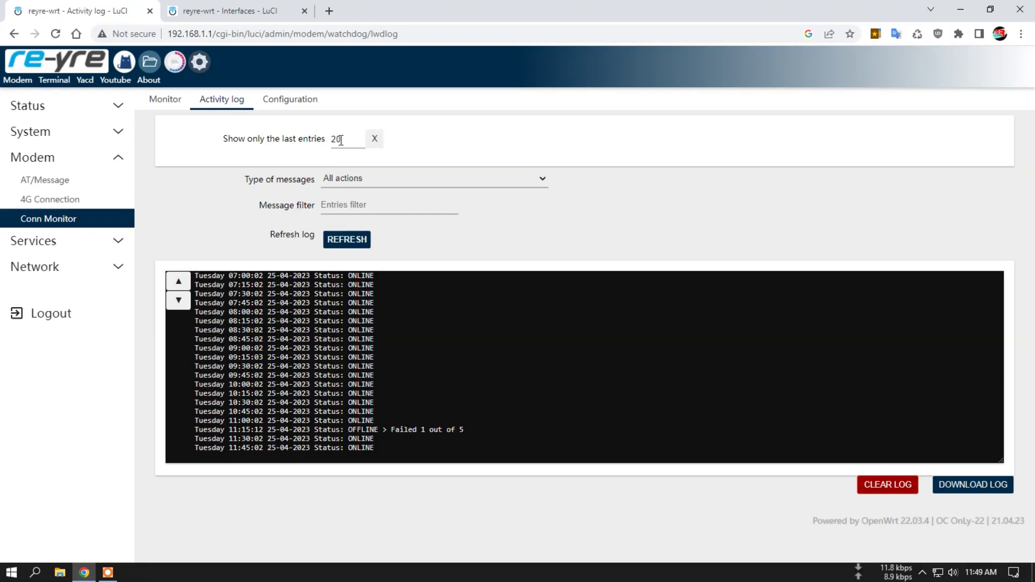
pyautogui.moveTo(351, 137); pyautogui.dragTo(334, 137)
pyautogui.press('Right')
pyautogui.moveTo(375, 393); pyautogui.dragTo(253, 303)
pyautogui.click(360, 323)
# - Return to the Conn Monitor's check results and basic settings and highlight the monitored address
pyautogui.click(167, 103)
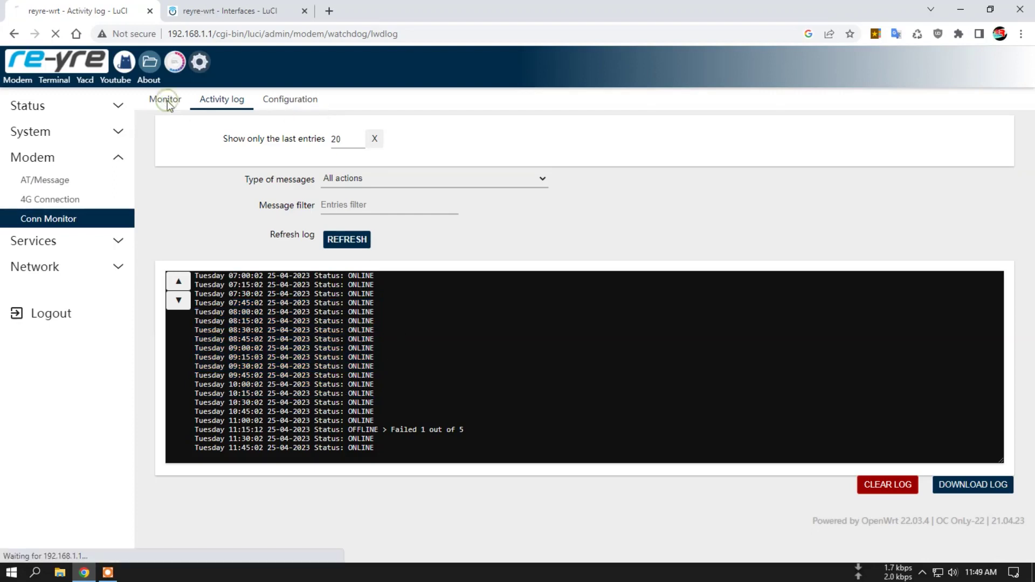
pyautogui.scroll(-1, 457, 351)
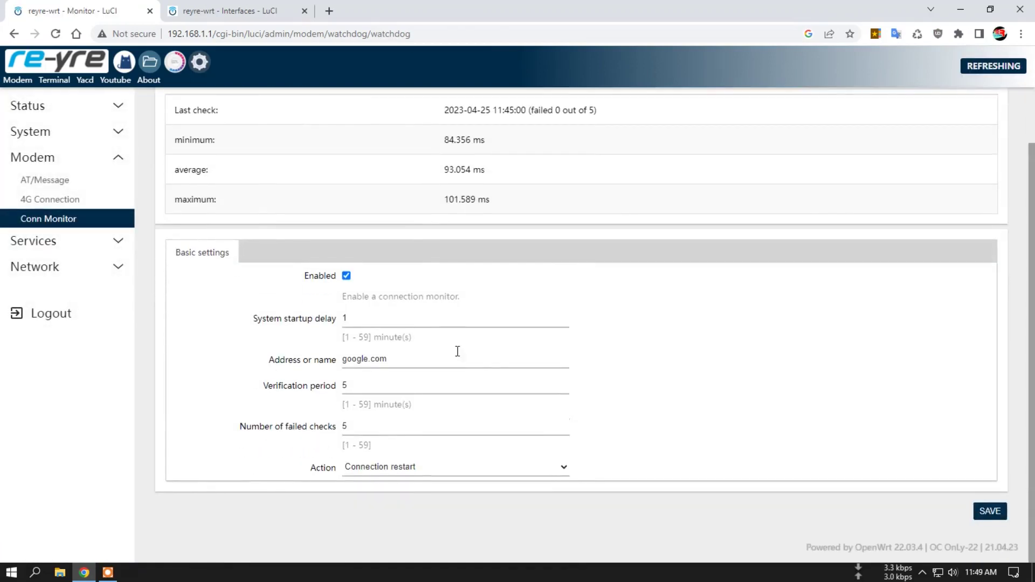
pyautogui.doubleClick(408, 359)
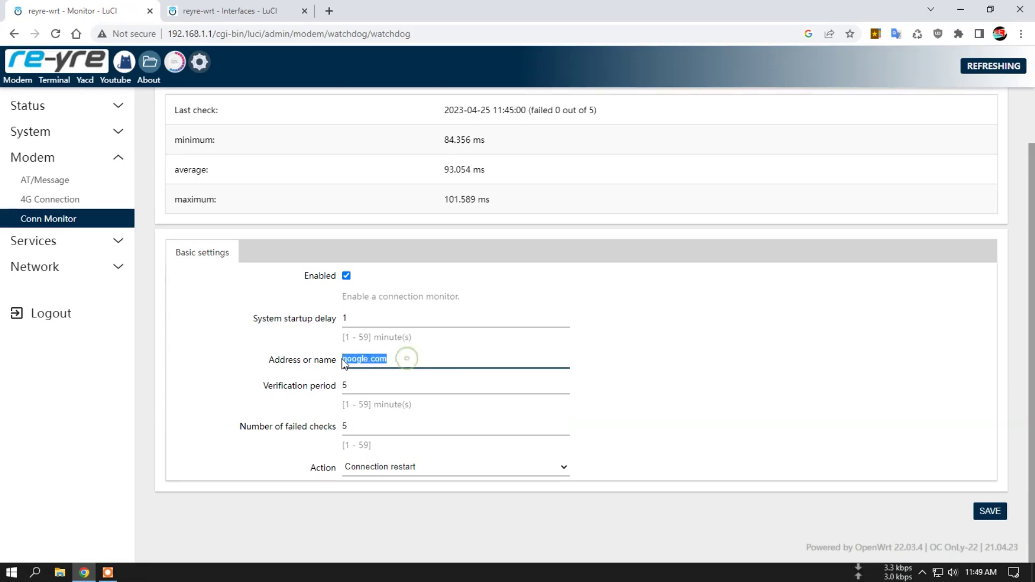
pyautogui.click(434, 361)
pyautogui.scroll(2, 474, 319)
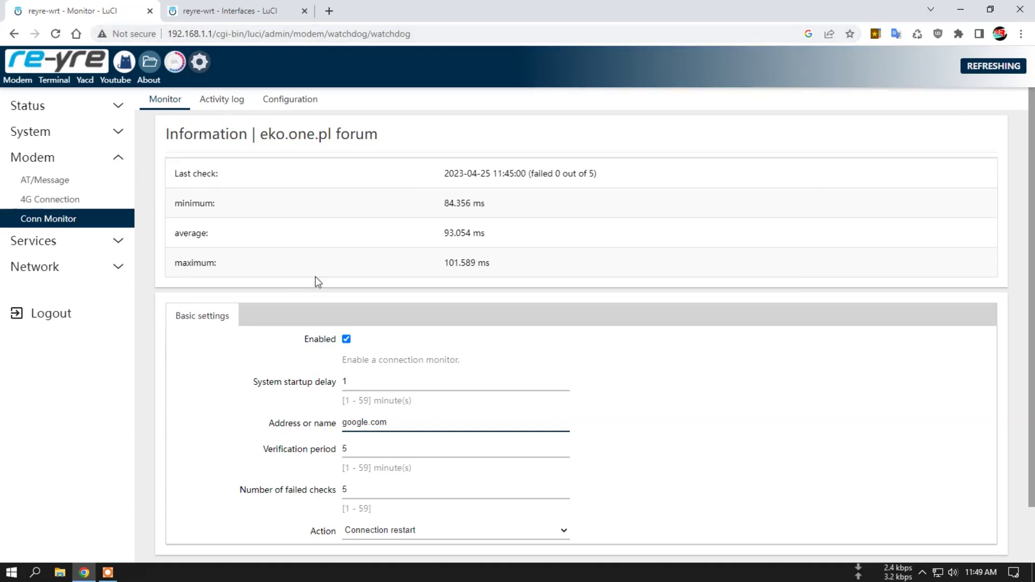
# - Open the OpenClash service, glance at its plugin settings, and examine the overview including its expandable Quick Operation section
pyautogui.click(33, 249)
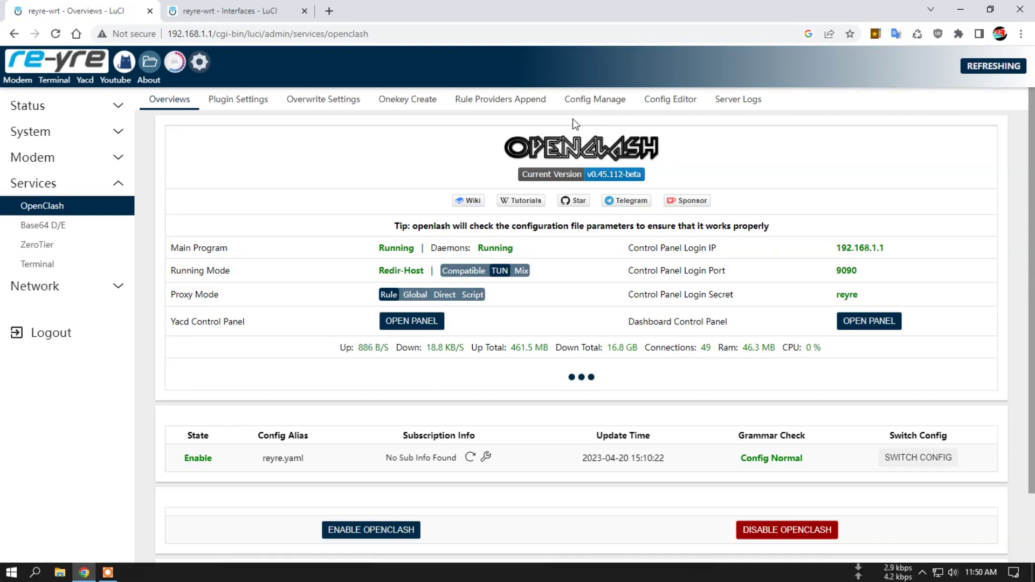
pyautogui.click(229, 105)
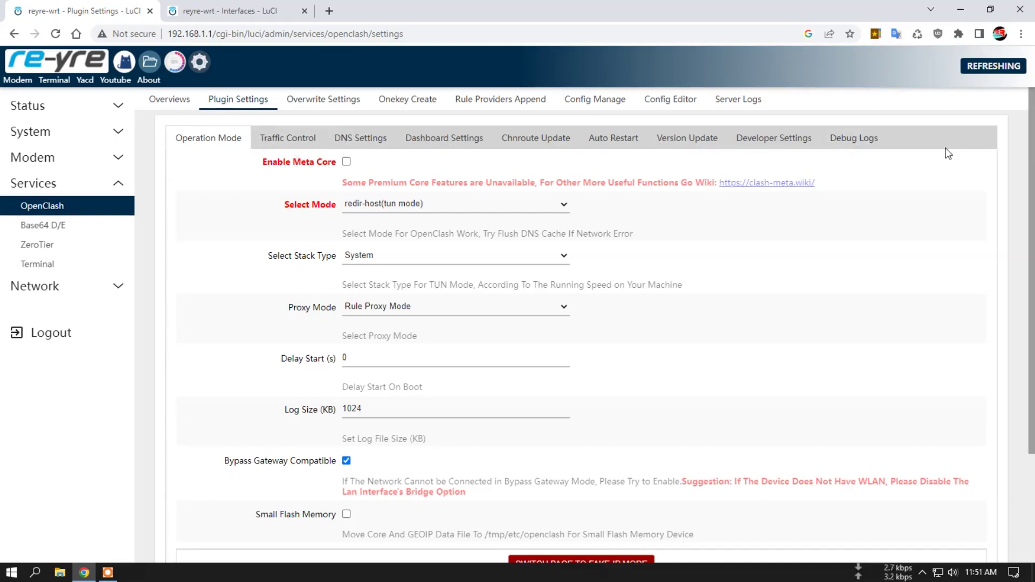
pyautogui.click(165, 100)
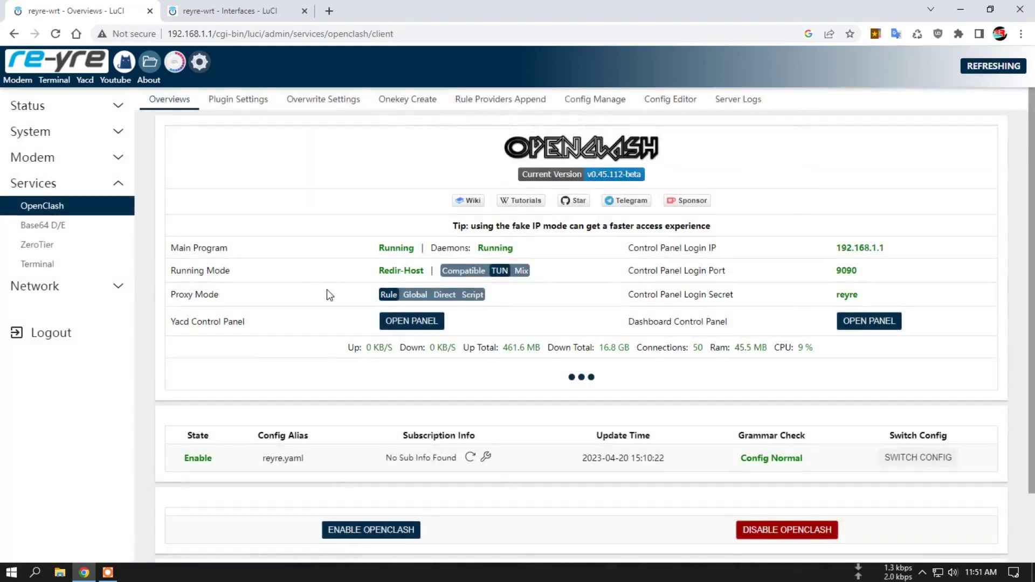
pyautogui.scroll(-2, 589, 286)
pyautogui.scroll(-2, 580, 353)
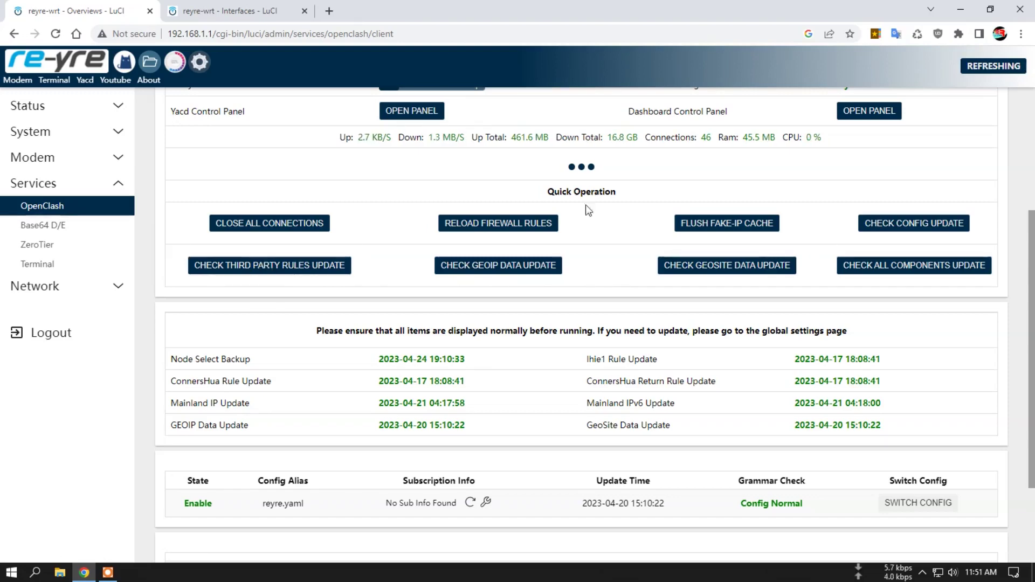
pyautogui.click(581, 166)
pyautogui.scroll(4, 410, 162)
# - Review the core and client version update section in OpenClash's plugin settings
pyautogui.click(225, 100)
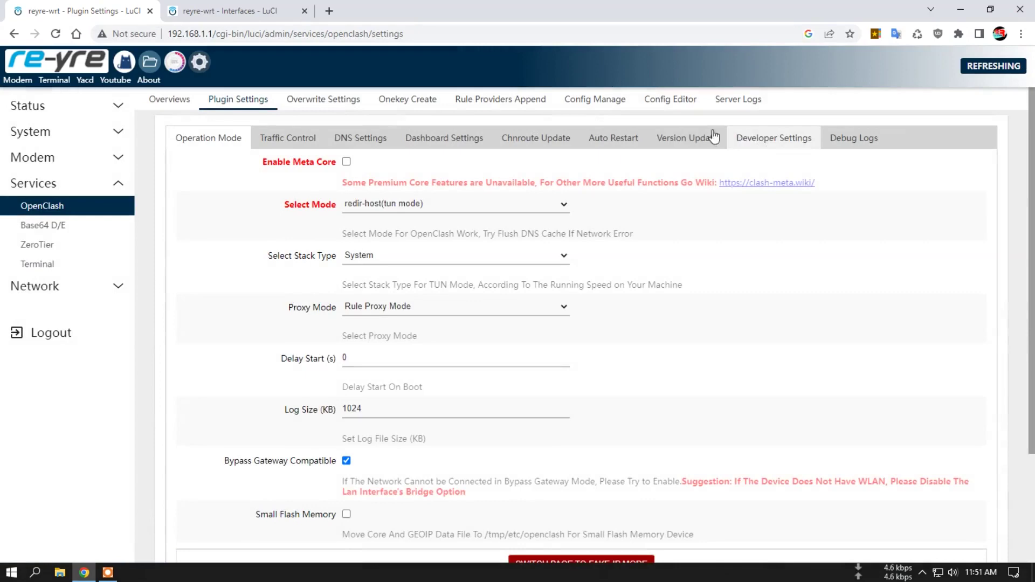
pyautogui.click(689, 138)
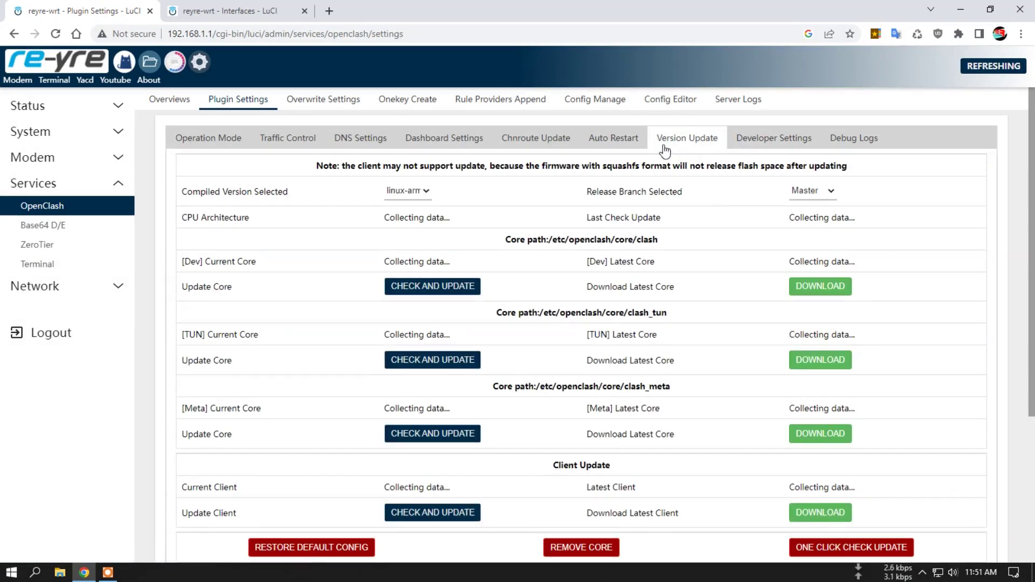
pyautogui.scroll(-5, 675, 313)
pyautogui.scroll(5, 675, 312)
# - Look through OpenClash's remaining plugin settings, from developer settings and debug logs to DNS, traffic control and operation mode
pyautogui.click(766, 139)
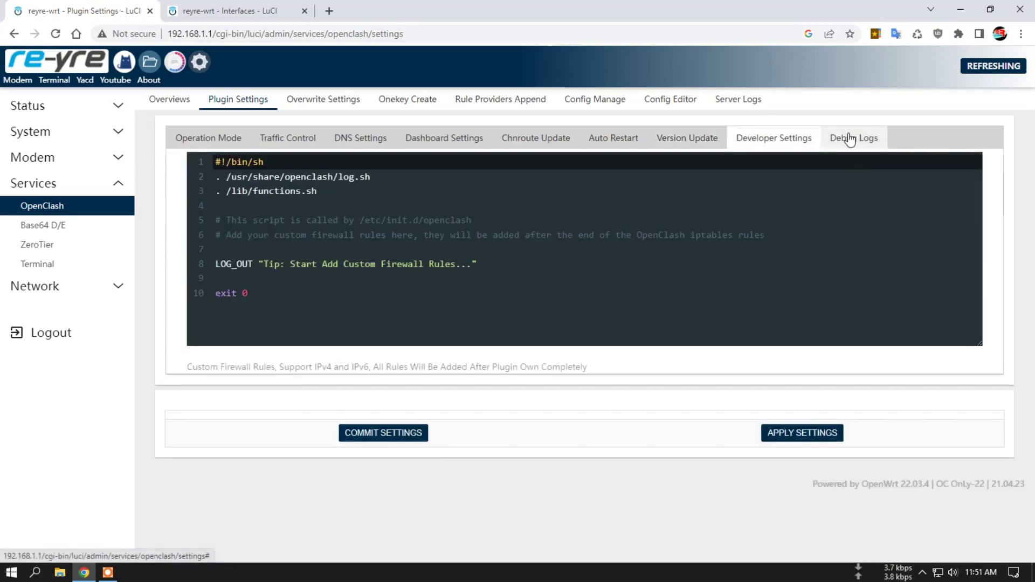
pyautogui.click(851, 138)
pyautogui.click(614, 139)
pyautogui.click(522, 139)
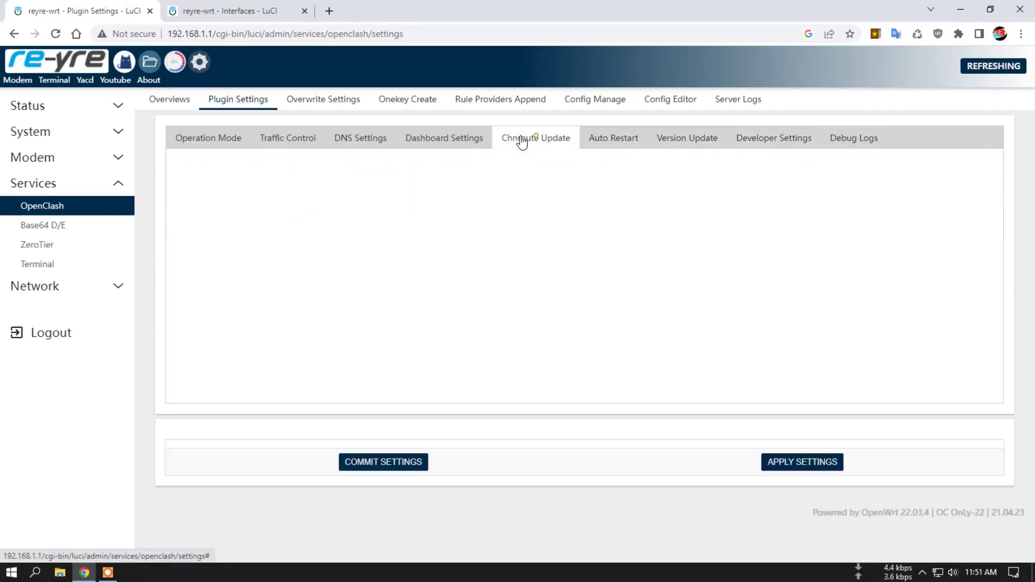
pyautogui.click(357, 139)
pyautogui.click(290, 139)
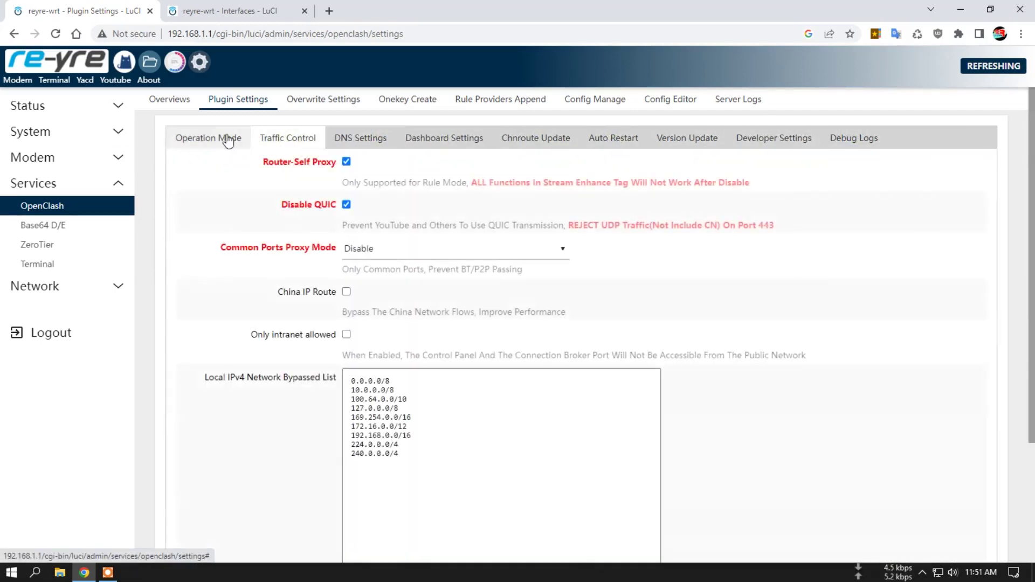
pyautogui.click(222, 140)
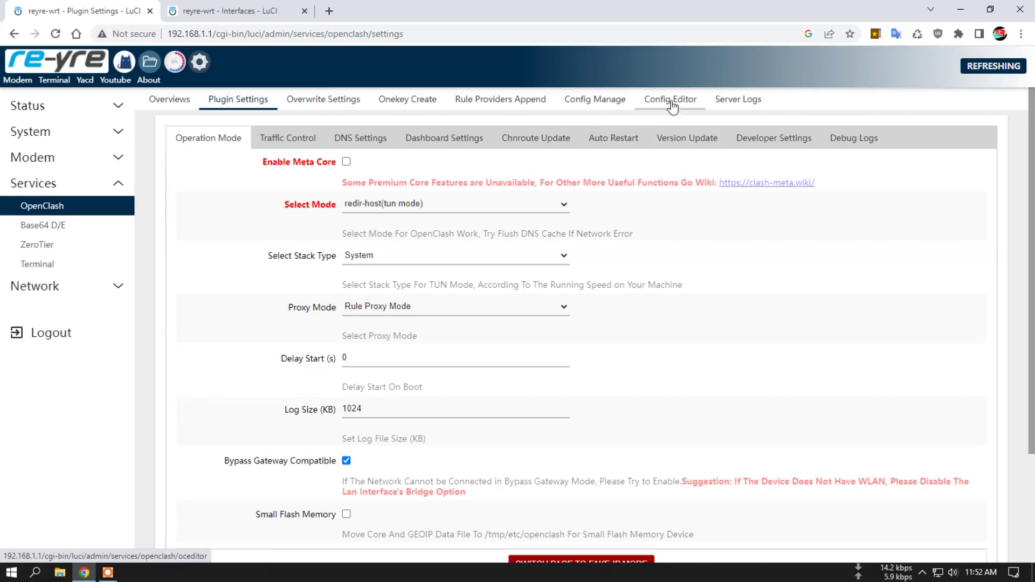
# - Look through OpenClash's overwrite settings, covering the general, DNS, Meta and developer sections
pyautogui.click(326, 99)
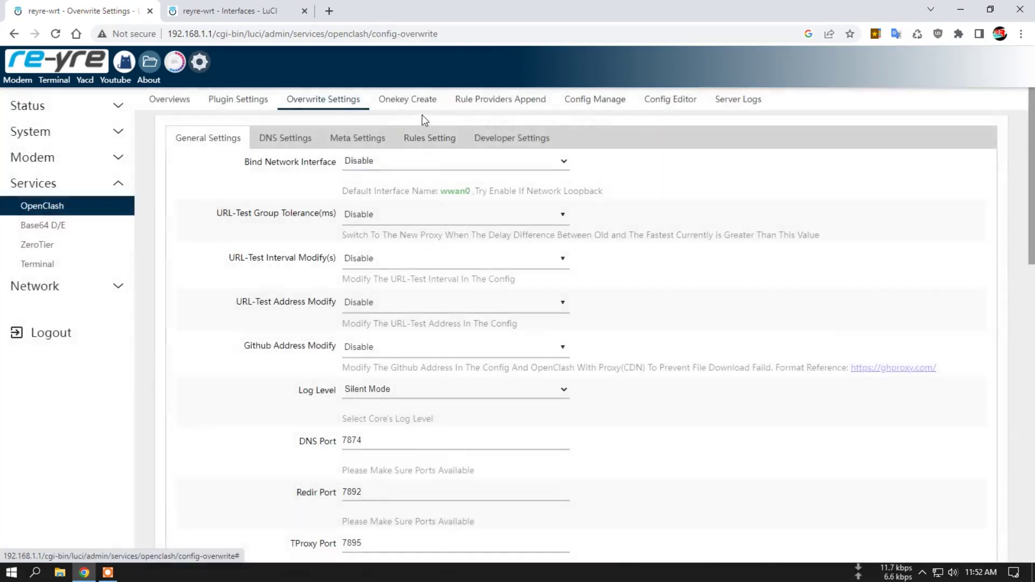
pyautogui.click(283, 138)
pyautogui.click(345, 138)
pyautogui.click(514, 138)
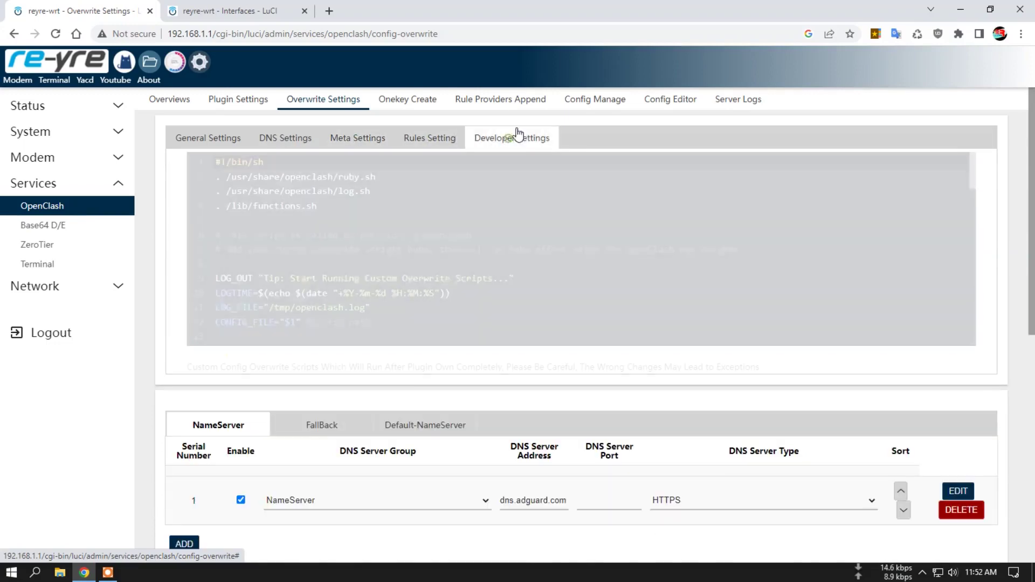
# - Examine OpenClash's Onekey Create page, including its config creation options and the tables for reyre.yaml
pyautogui.click(416, 103)
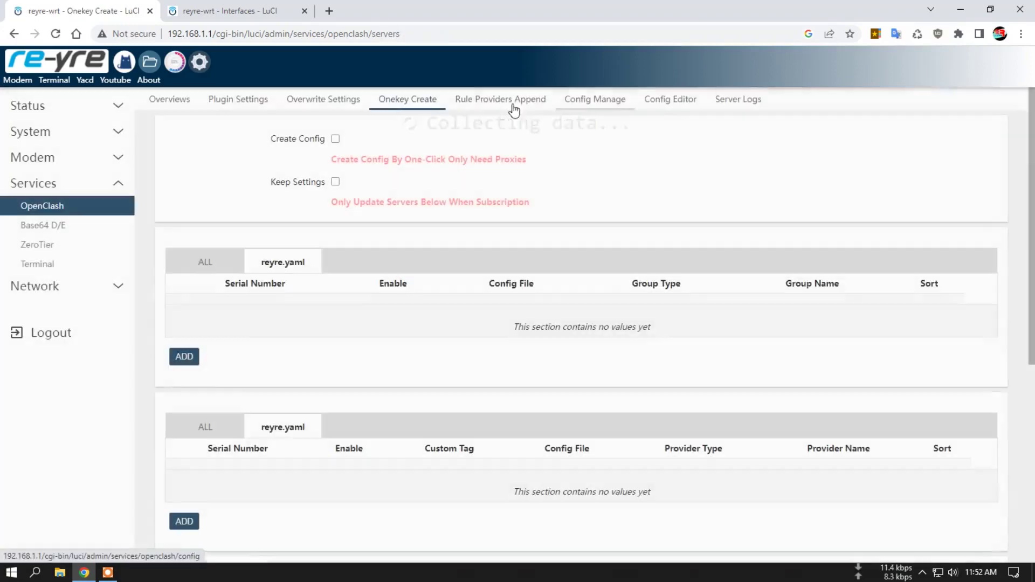
pyautogui.scroll(-4, 501, 252)
pyautogui.scroll(-3, 502, 252)
pyautogui.scroll(6, 433, 275)
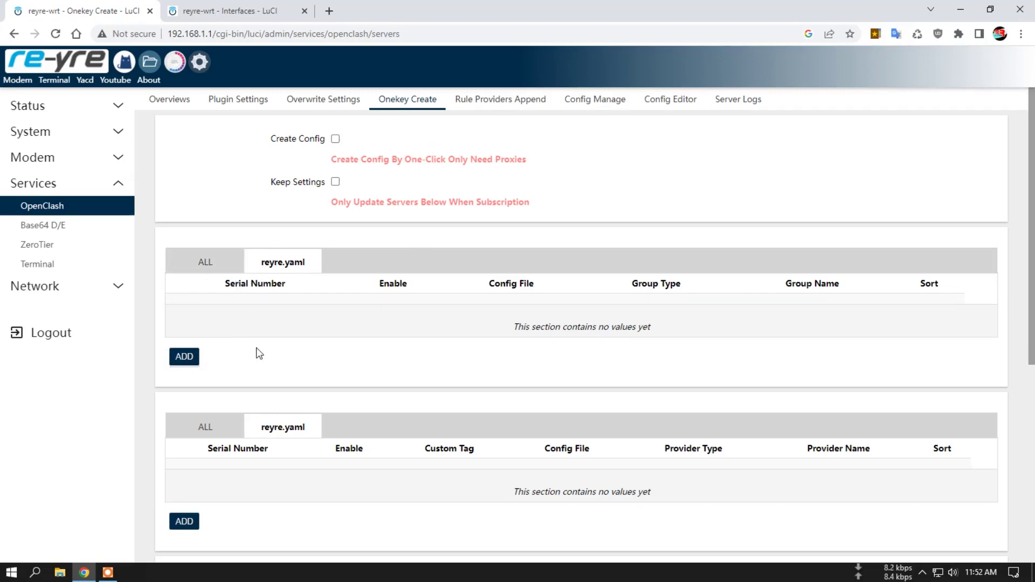
pyautogui.scroll(-6, 199, 361)
pyautogui.scroll(6, 180, 372)
pyautogui.scroll(-6, 377, 359)
pyautogui.scroll(6, 193, 366)
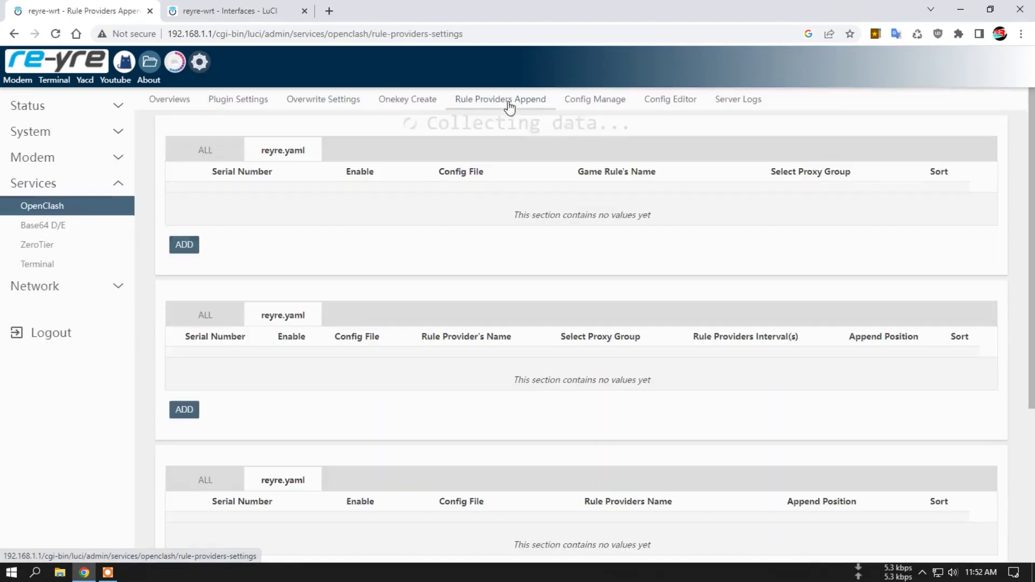
# - Review the Rule Providers Append page and its tables for reyre.yaml from start to end
pyautogui.scroll(-5, 398, 367)
pyautogui.scroll(4, 494, 367)
pyautogui.scroll(-1, 494, 368)
pyautogui.scroll(1, 494, 368)
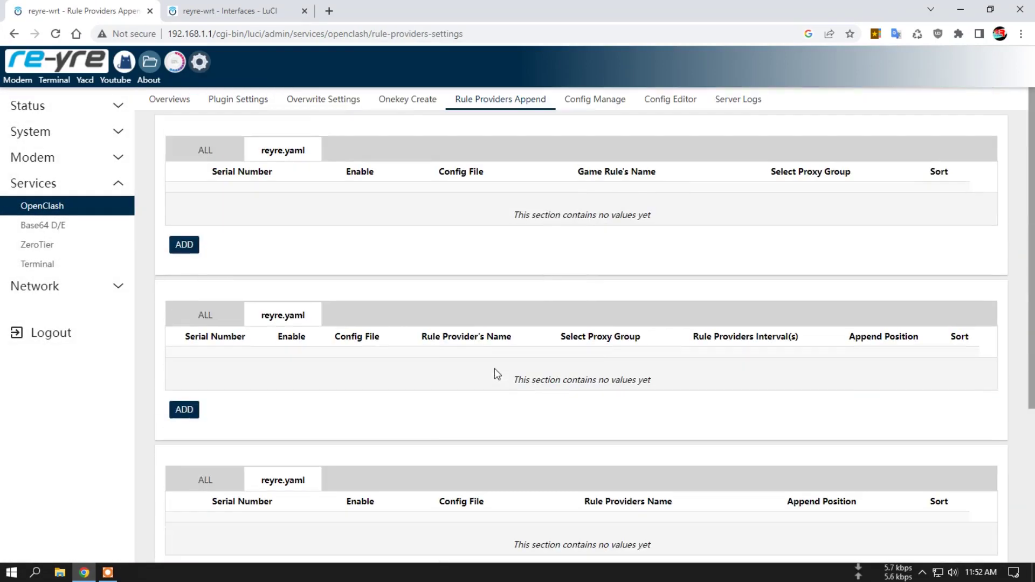
# - Review OpenClash's config management page, the config editor's file list and the server logs
pyautogui.click(596, 99)
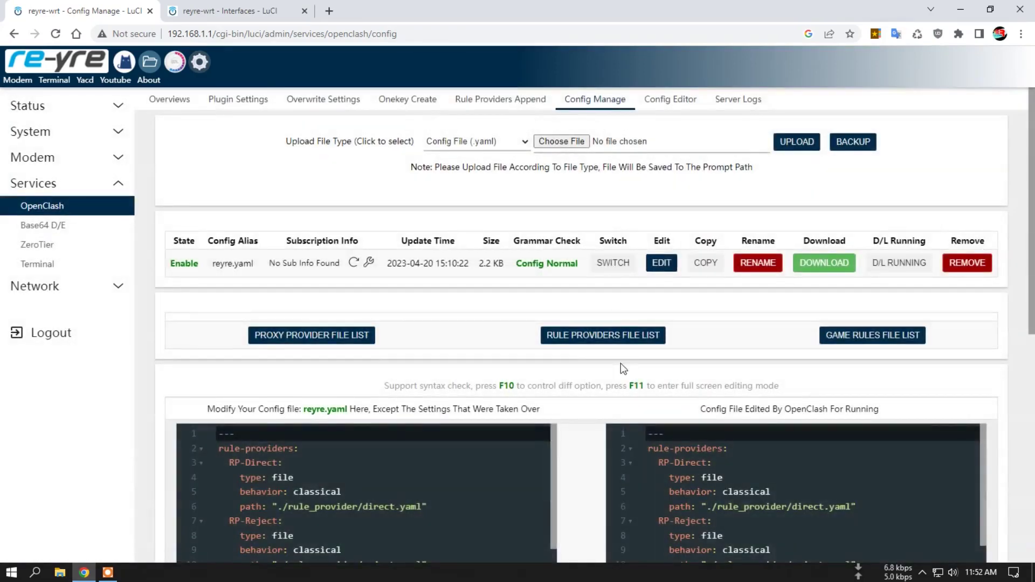
pyautogui.scroll(-9, 593, 377)
pyautogui.scroll(9, 594, 377)
pyautogui.click(682, 100)
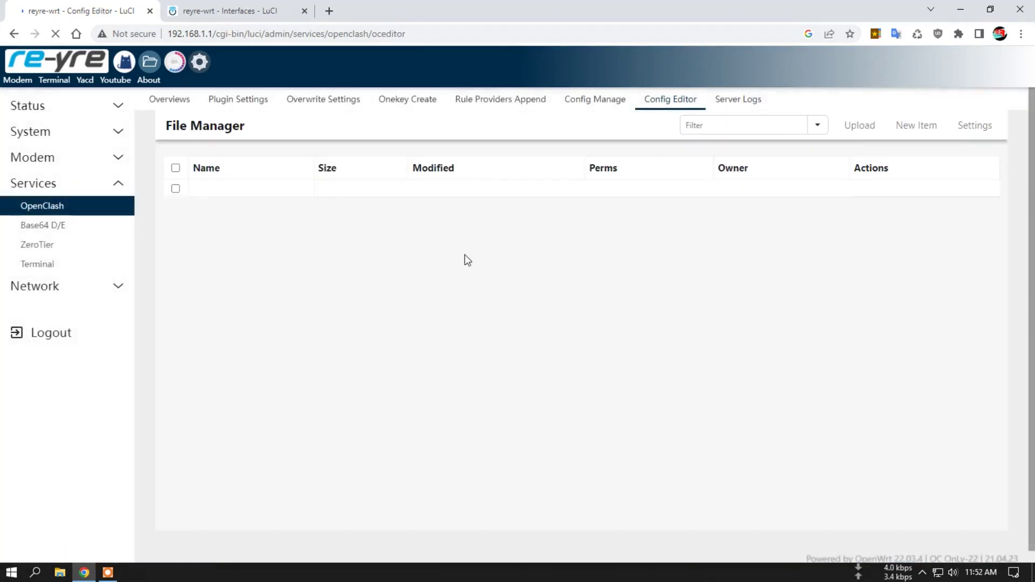
pyautogui.scroll(-3, 530, 361)
pyautogui.scroll(3, 530, 361)
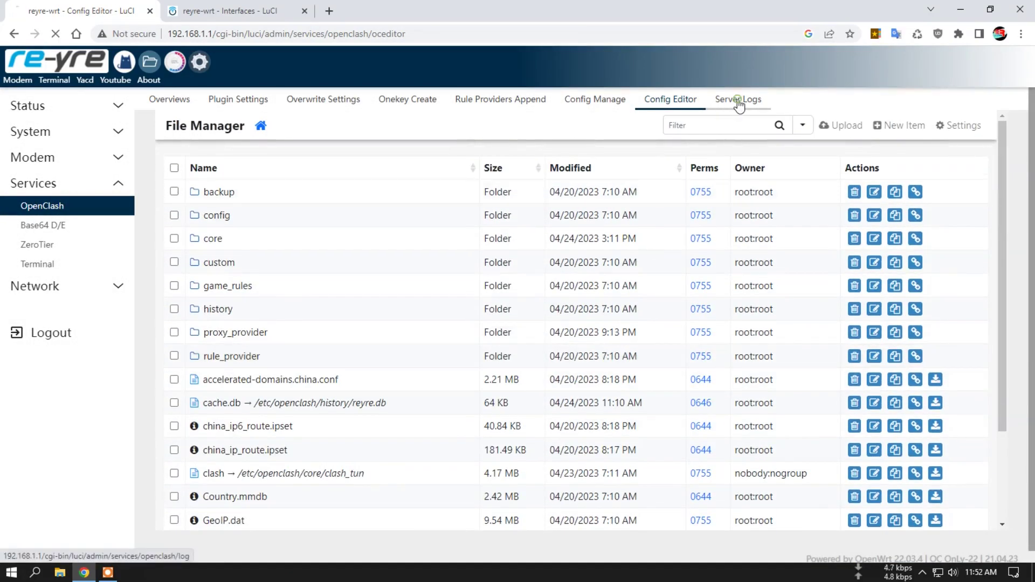
pyautogui.click(726, 102)
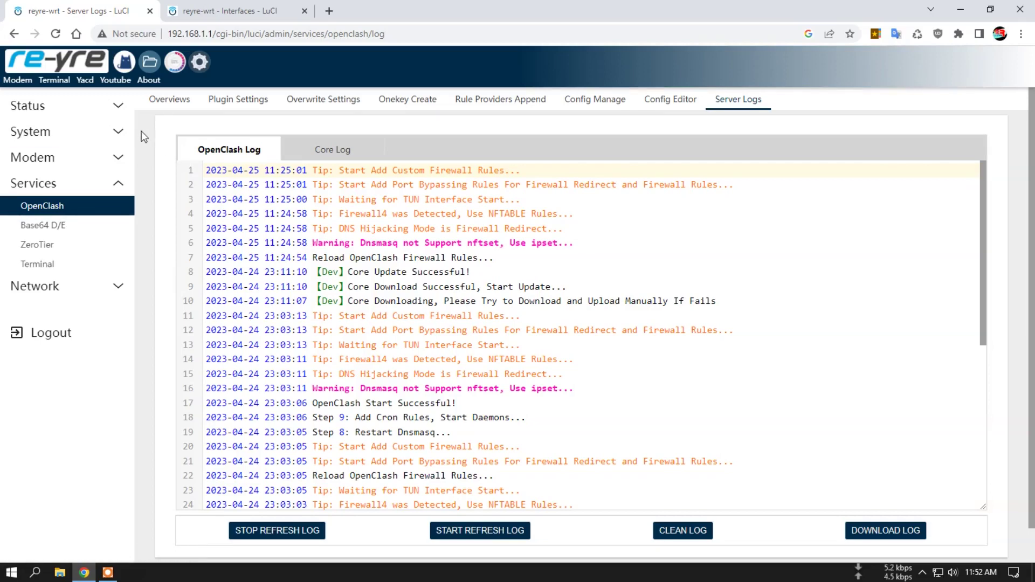
# - View the remaining service pages: Base64 D/E, ZeroTier and Terminal
pyautogui.click(59, 228)
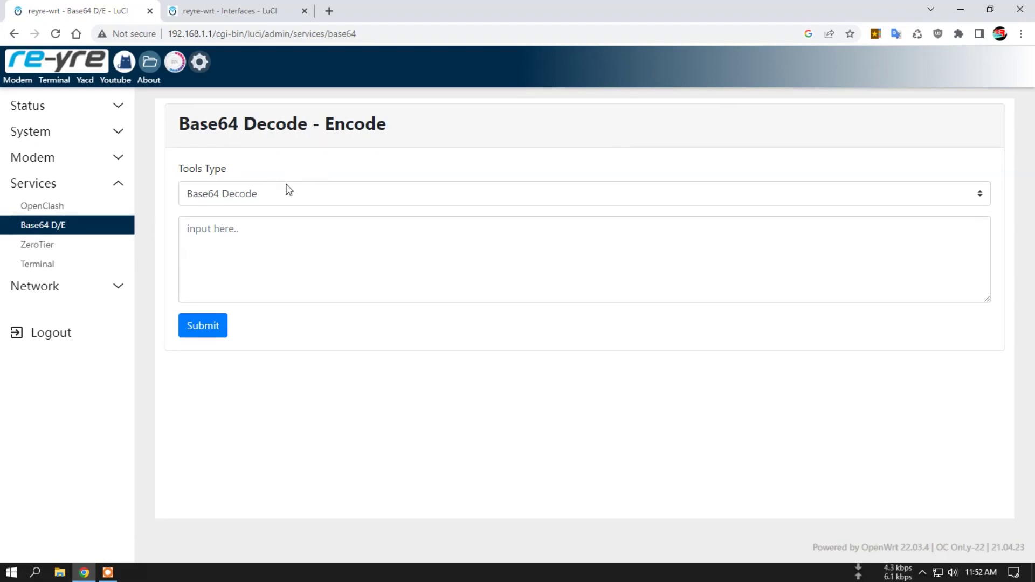
pyautogui.click(41, 245)
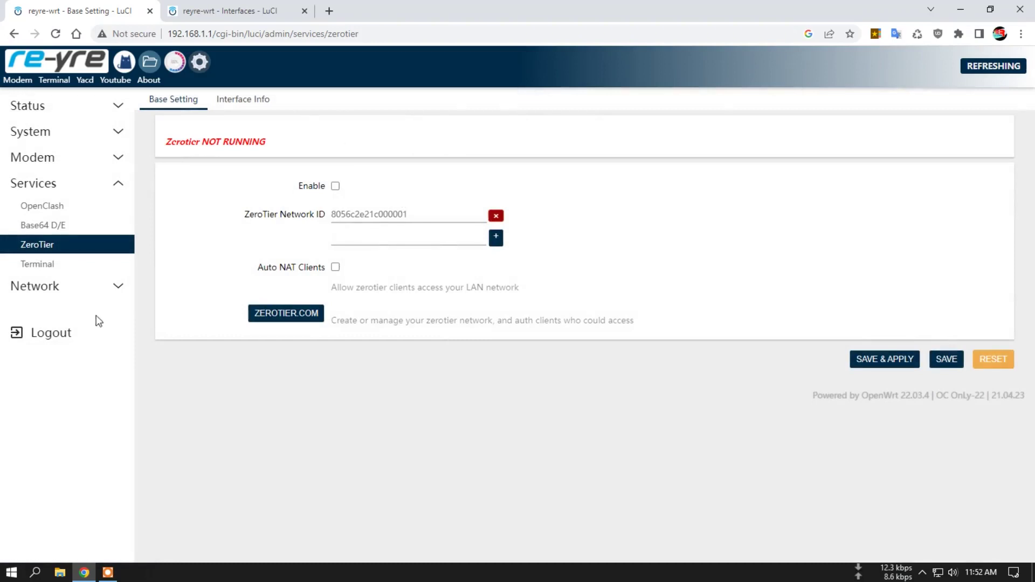
pyautogui.click(53, 271)
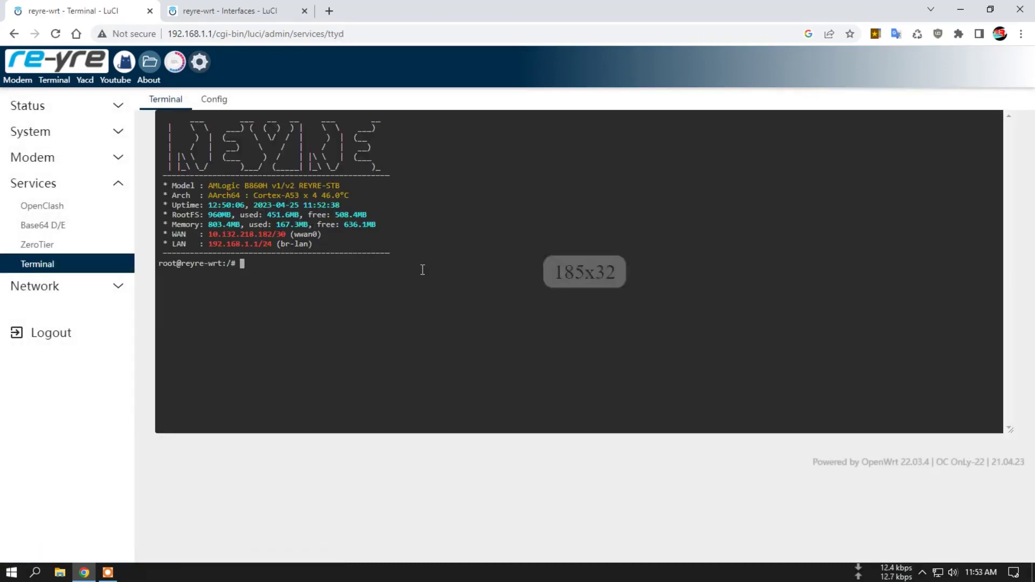
# - Open the network Interfaces page and view its interfaces, devices and global network options
pyautogui.click(76, 286)
pyautogui.click(59, 232)
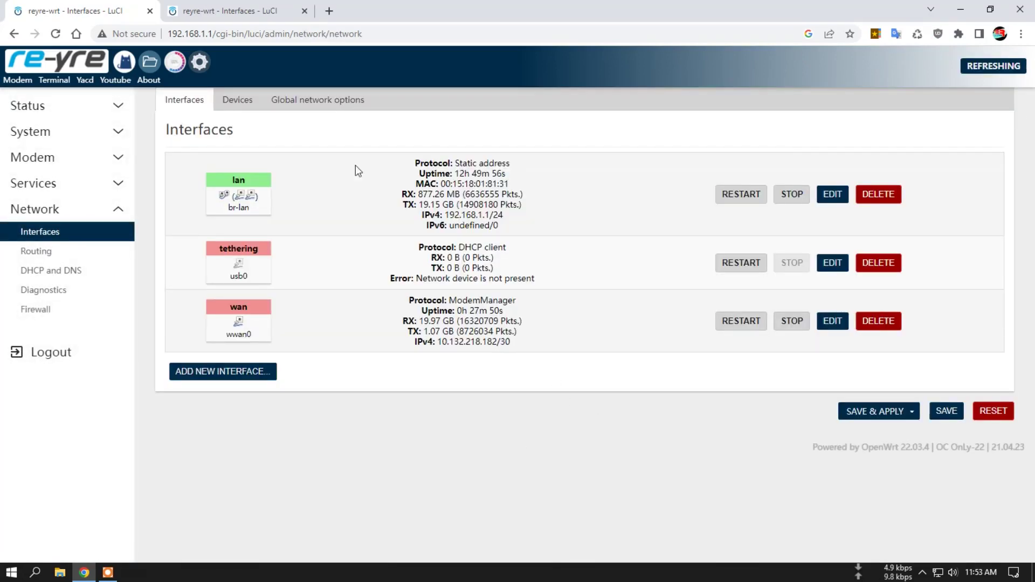
pyautogui.click(245, 107)
pyautogui.click(309, 107)
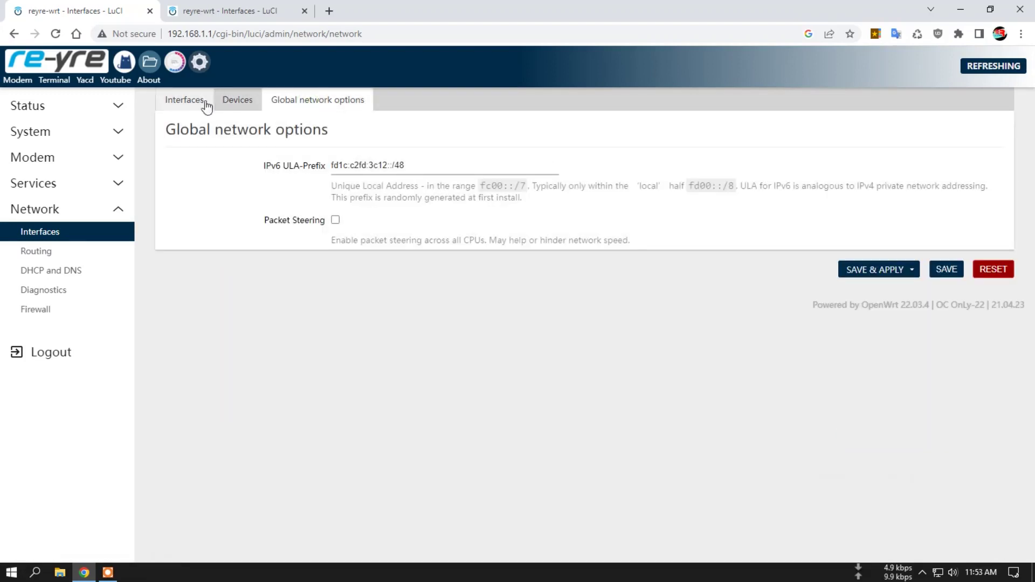
pyautogui.click(238, 100)
# - Open the Routing page and view its IPv6 rules and static IPv6 routes
pyautogui.click(43, 252)
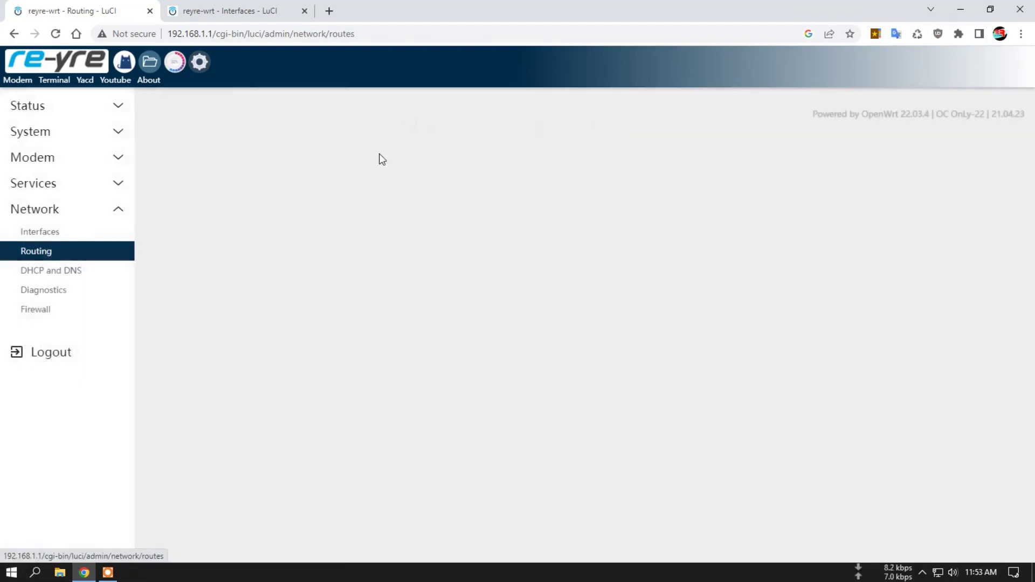
pyautogui.click(414, 101)
pyautogui.click(305, 101)
pyautogui.click(420, 103)
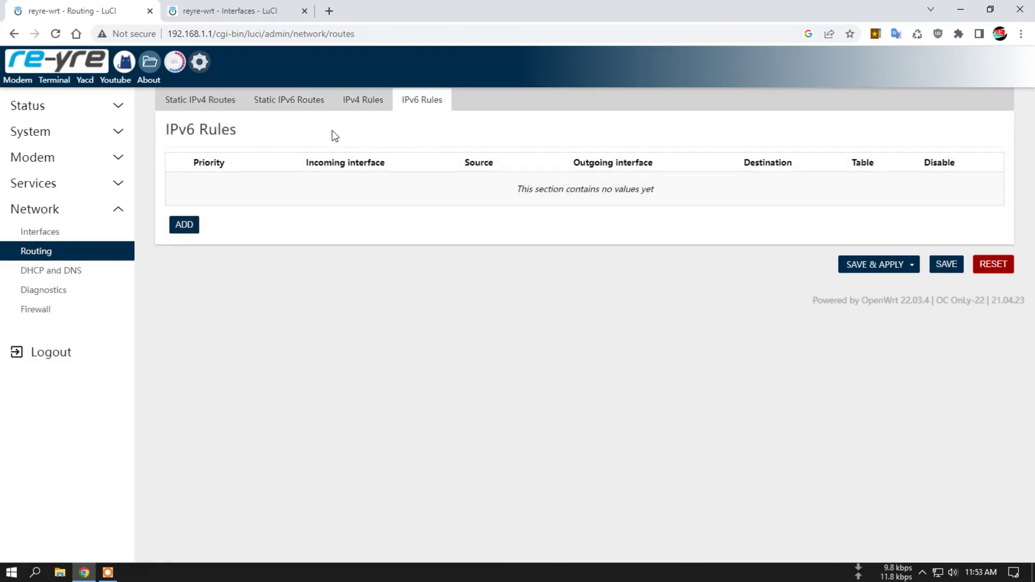
pyautogui.click(306, 108)
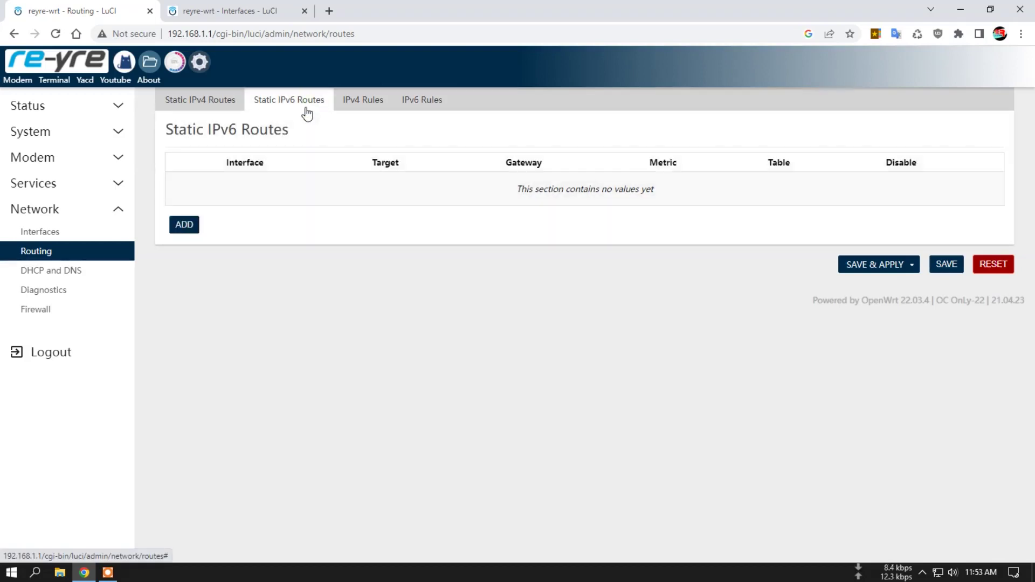
# - Open the DHCP and DNS page and view its general, relay, resolv and hosts files, PXE/TFTP and advanced settings
pyautogui.click(56, 272)
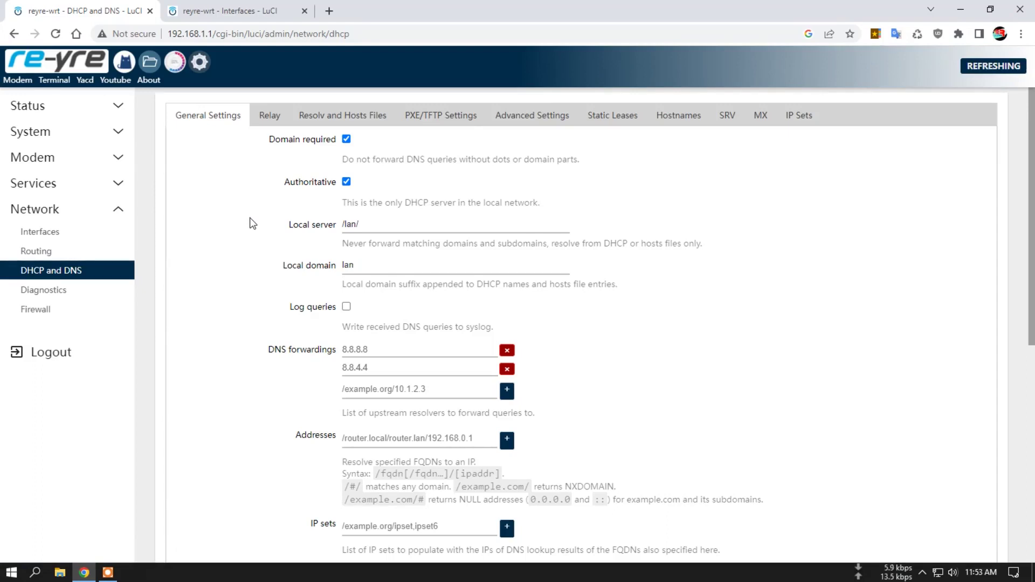
pyautogui.click(269, 118)
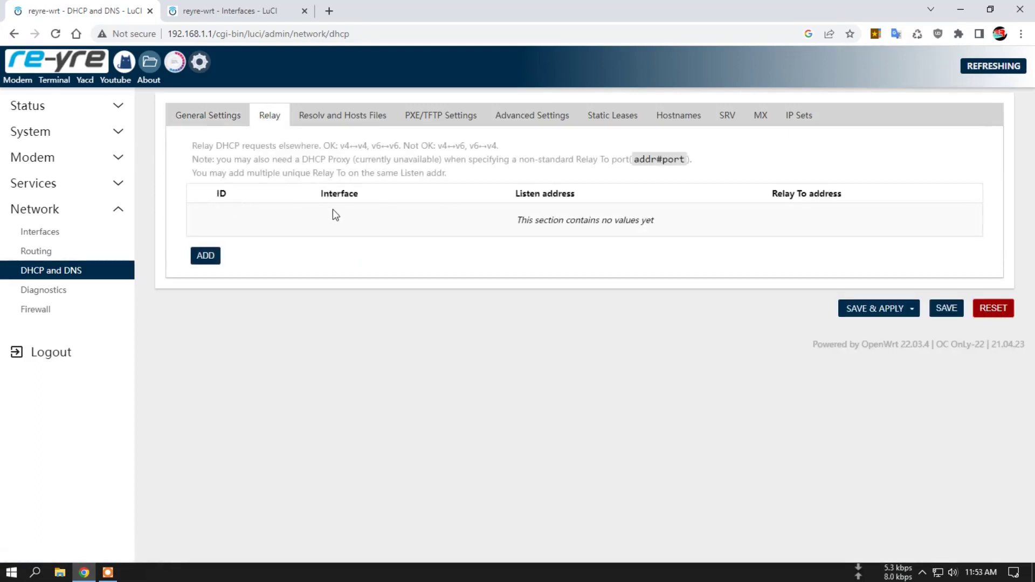
pyautogui.click(365, 115)
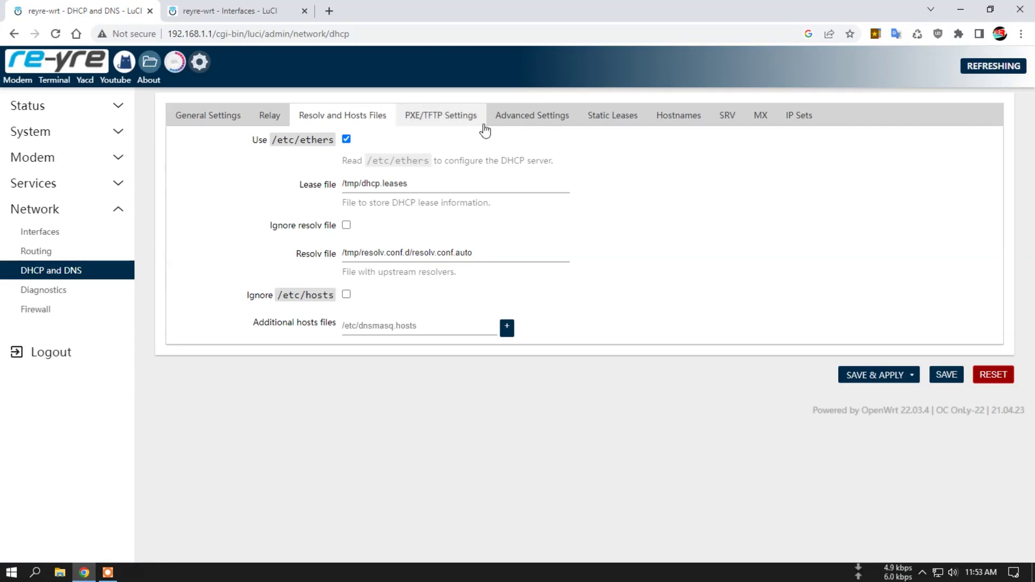
pyautogui.click(442, 119)
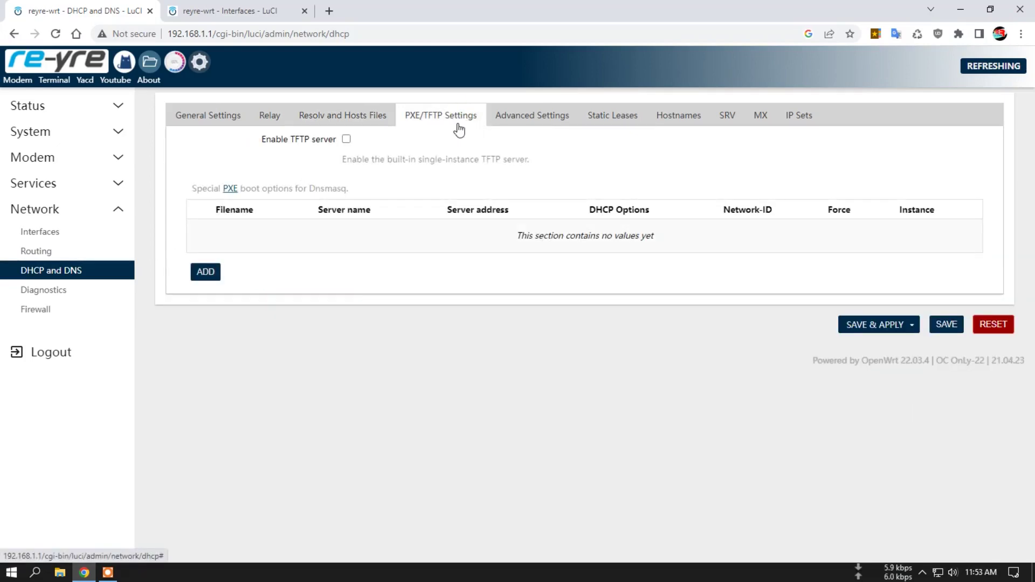
pyautogui.click(539, 133)
pyautogui.scroll(-2, 673, 277)
pyautogui.scroll(3, 663, 215)
# - View the static leases settings and look through the active DHCP and DHCPv6 leases
pyautogui.click(615, 117)
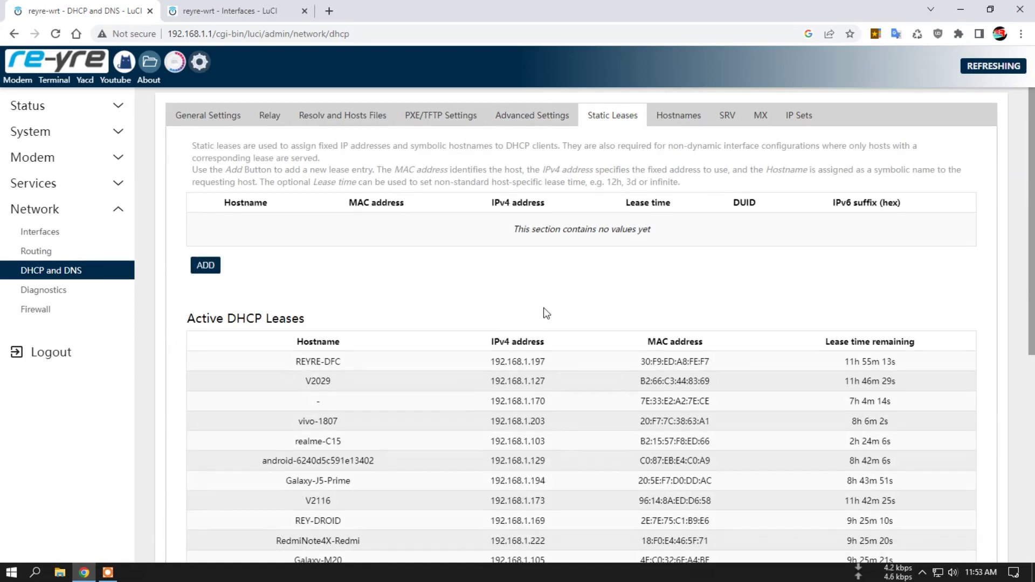
pyautogui.scroll(-7, 593, 310)
pyautogui.scroll(7, 625, 316)
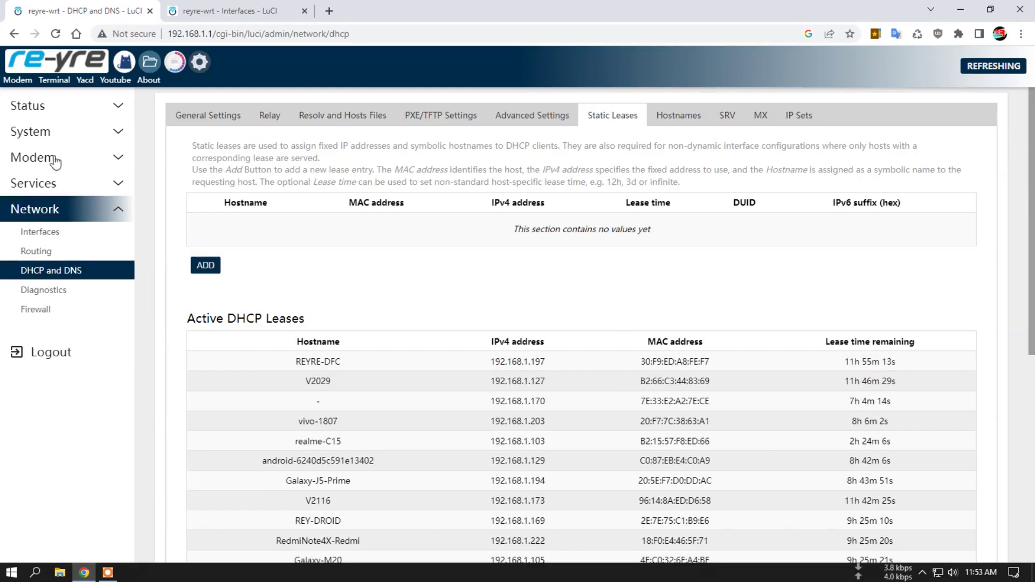
pyautogui.scroll(-6, 578, 331)
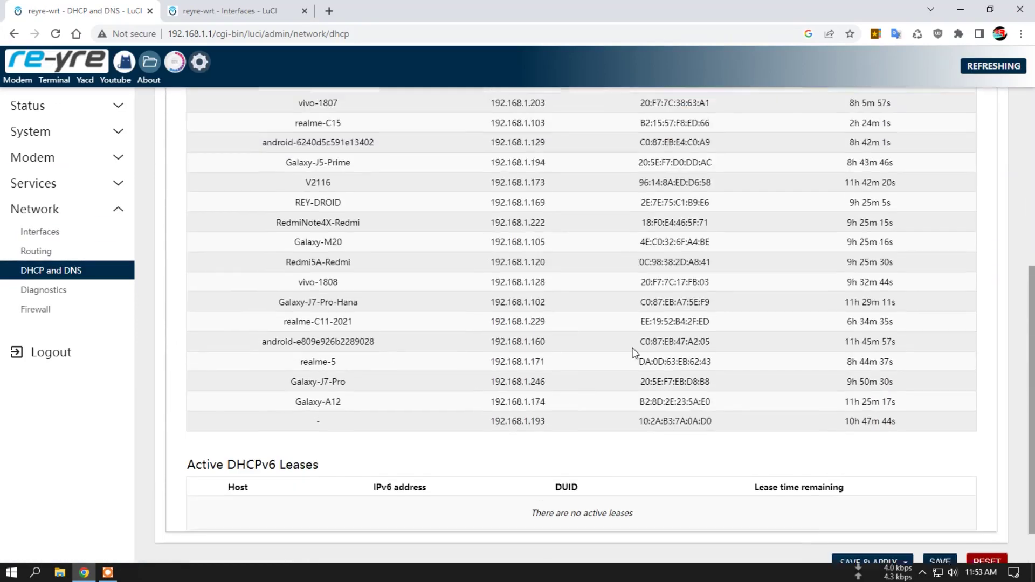
pyautogui.scroll(6, 635, 353)
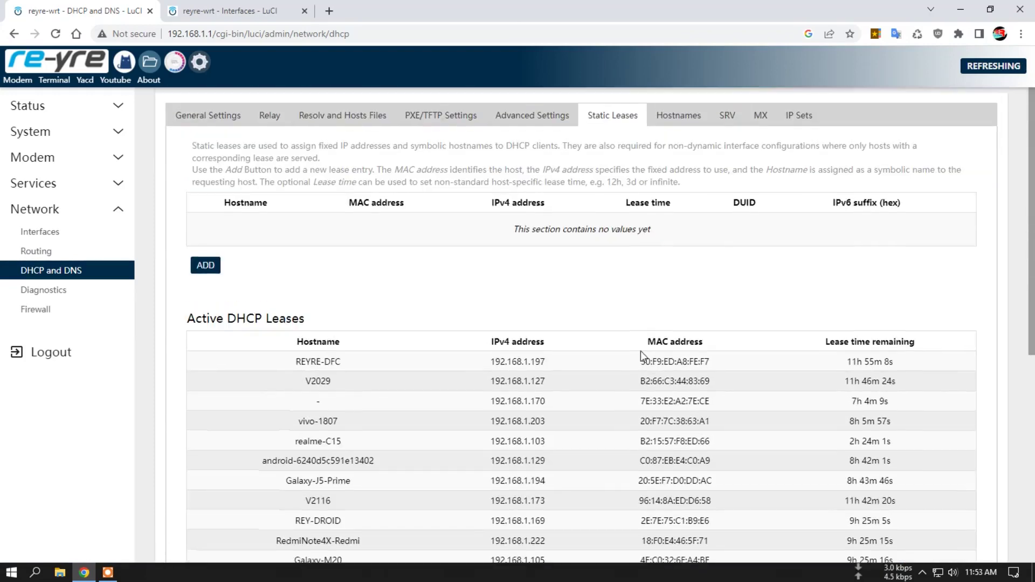
# - View the Hostnames, SRV, MX and IP Sets settings of DHCP and DNS
pyautogui.click(681, 118)
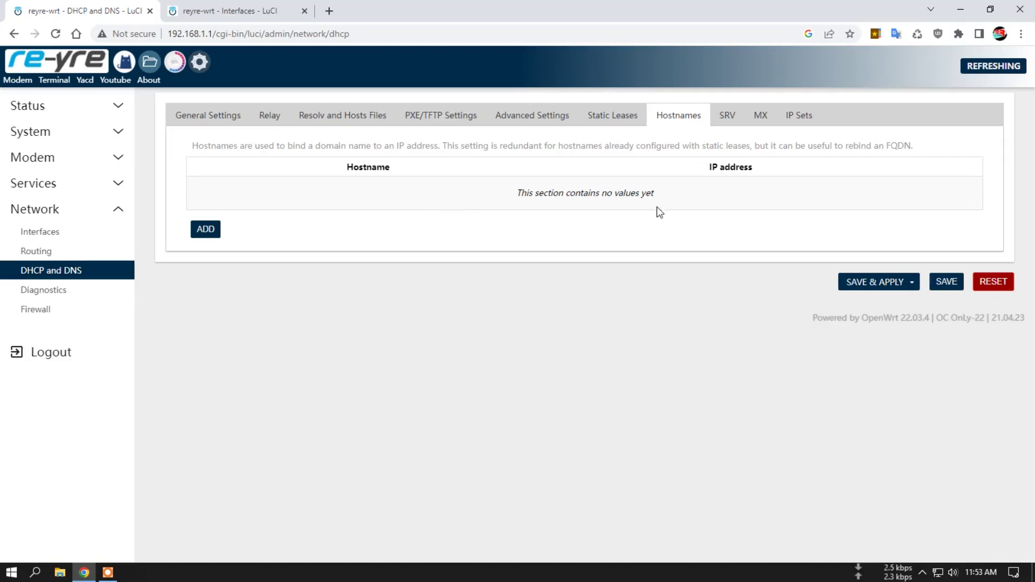
pyautogui.click(727, 116)
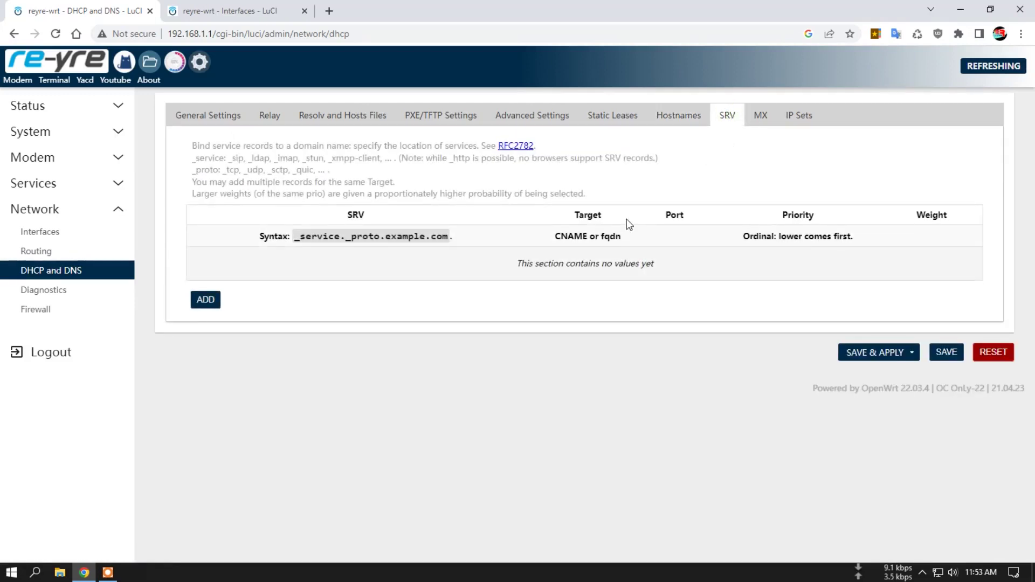
pyautogui.click(761, 116)
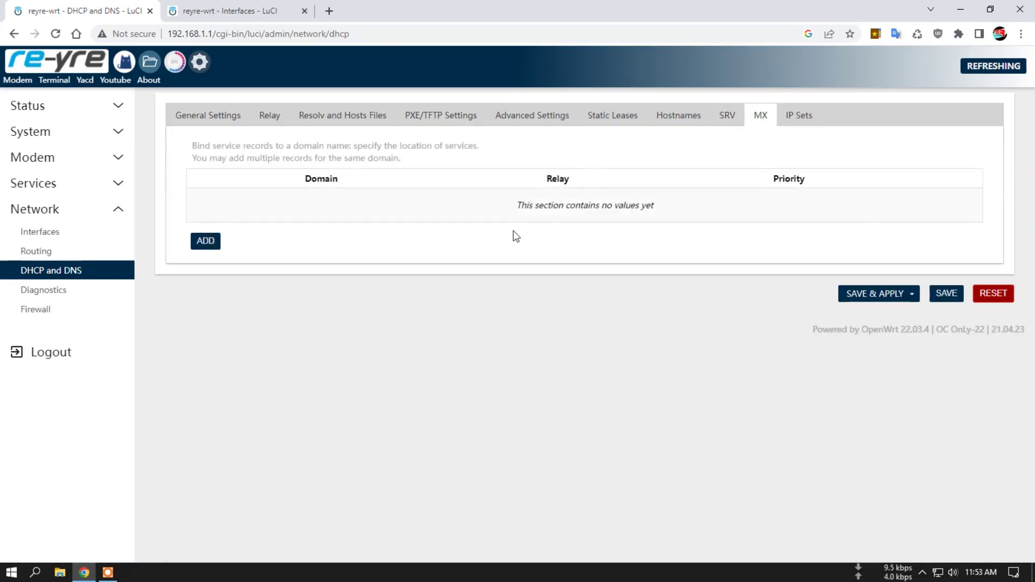
pyautogui.click(799, 118)
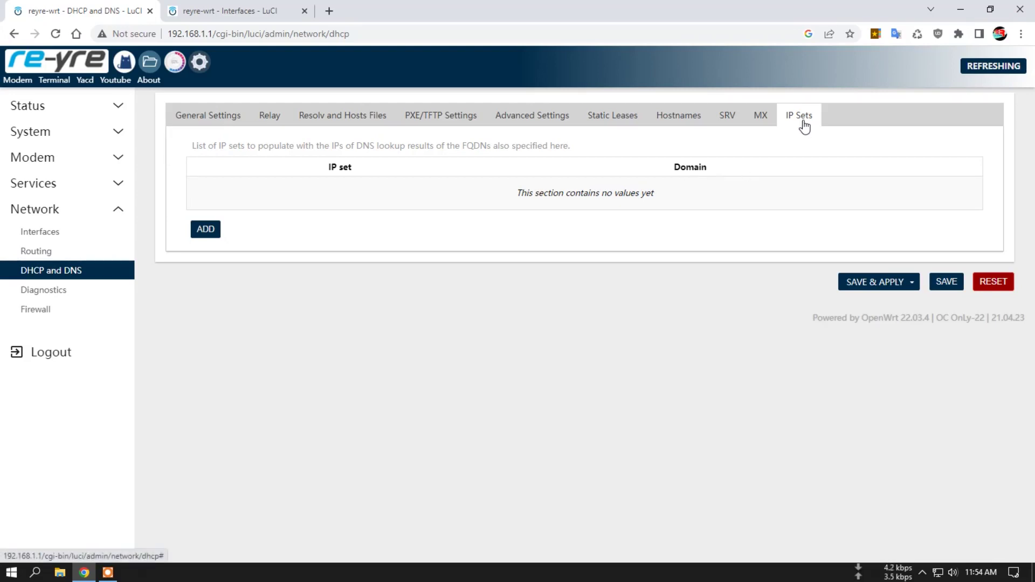
# - View the Firewall's general settings and IP sets, and open the network Diagnostics page
pyautogui.click(67, 309)
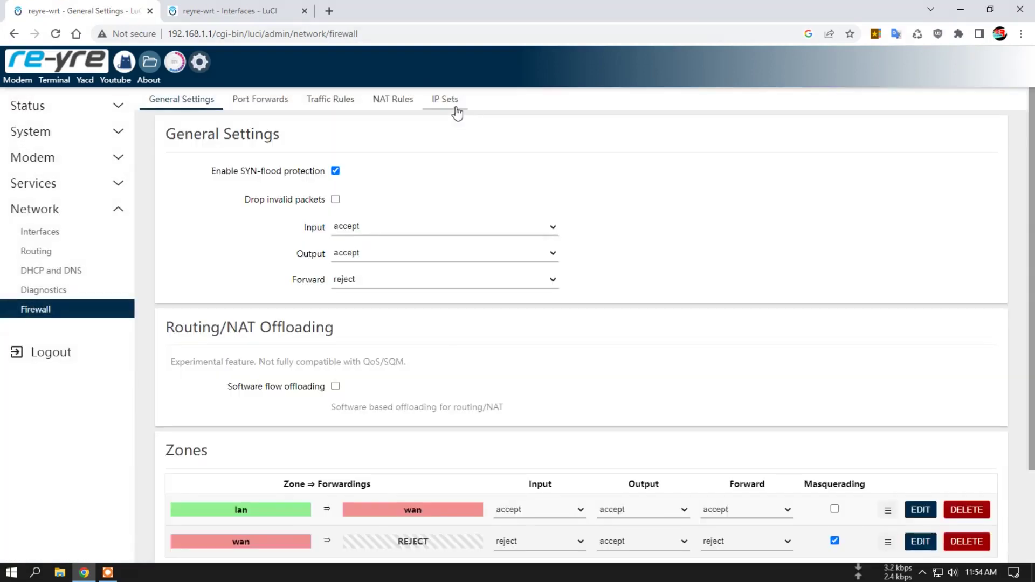
pyautogui.click(448, 102)
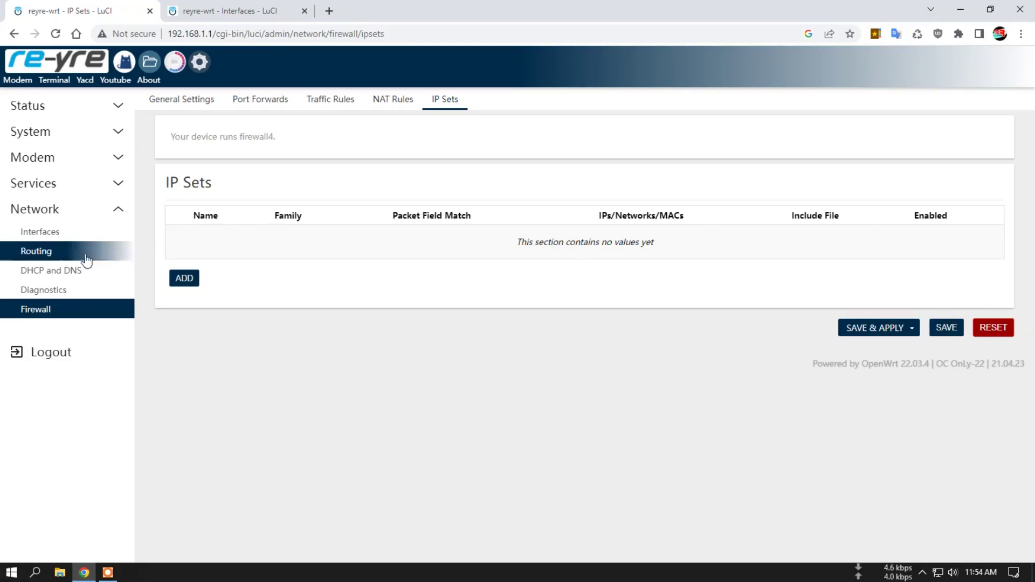
pyautogui.click(69, 270)
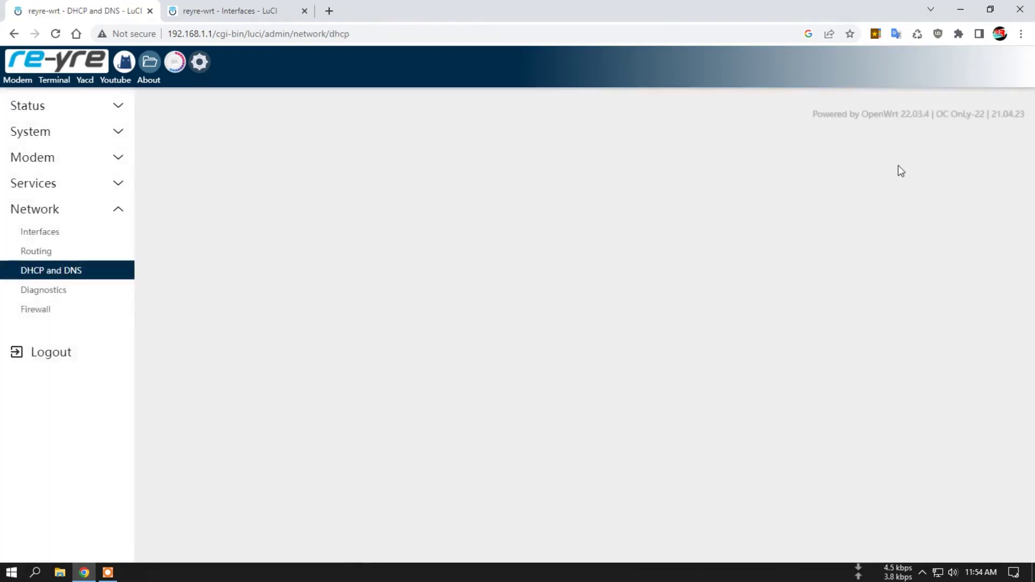
pyautogui.click(54, 291)
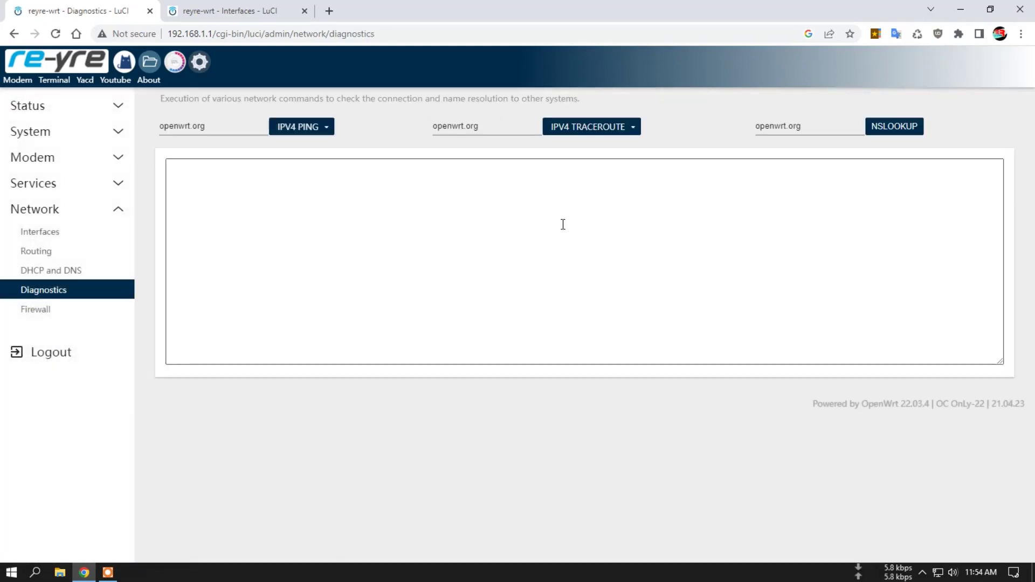
# - Open the Status Overview page and look through its system, memory, storage and network sections
pyautogui.click(43, 105)
pyautogui.click(69, 132)
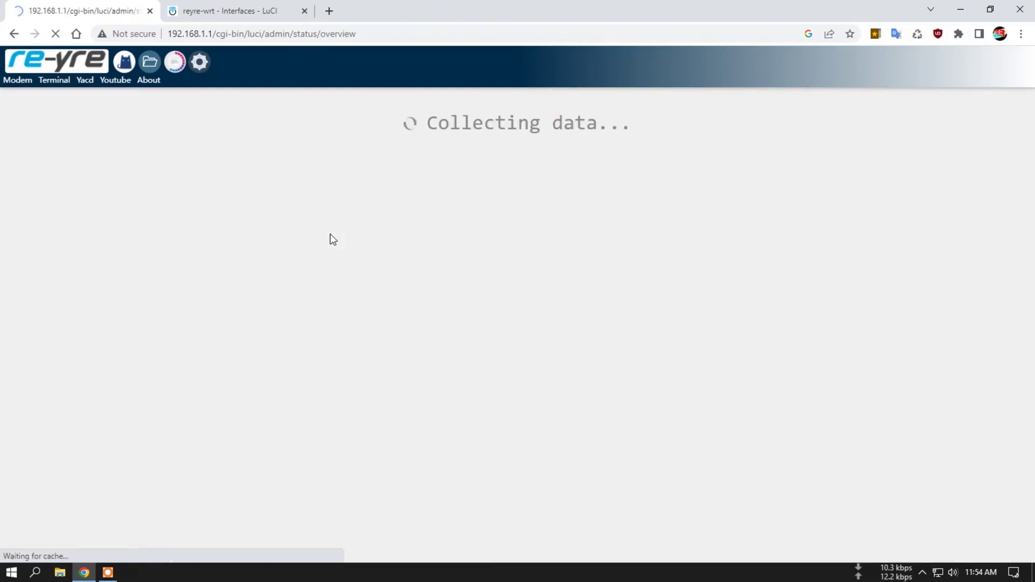
pyautogui.scroll(-18, 617, 285)
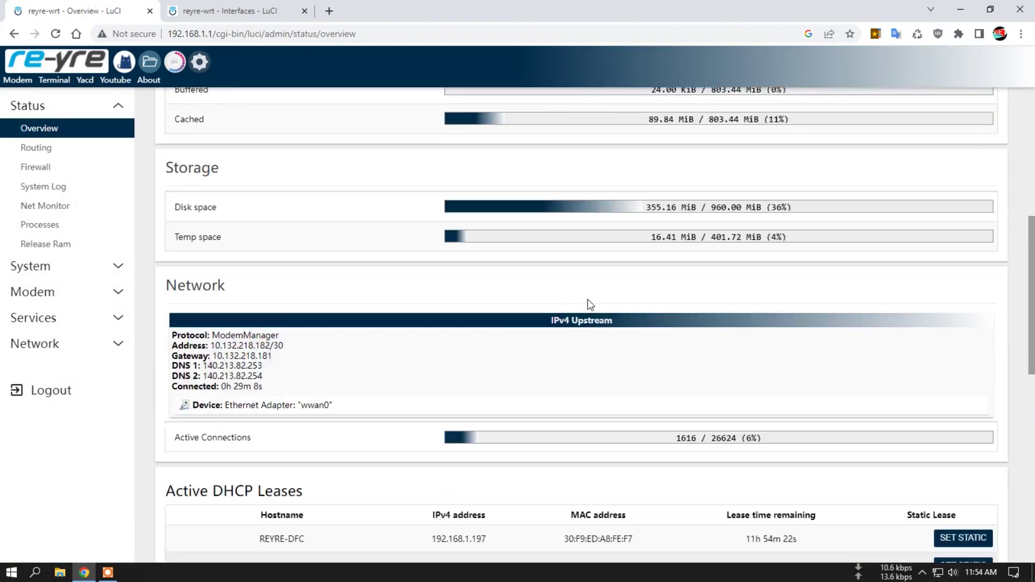
pyautogui.scroll(4, 637, 310)
pyautogui.scroll(14, 740, 348)
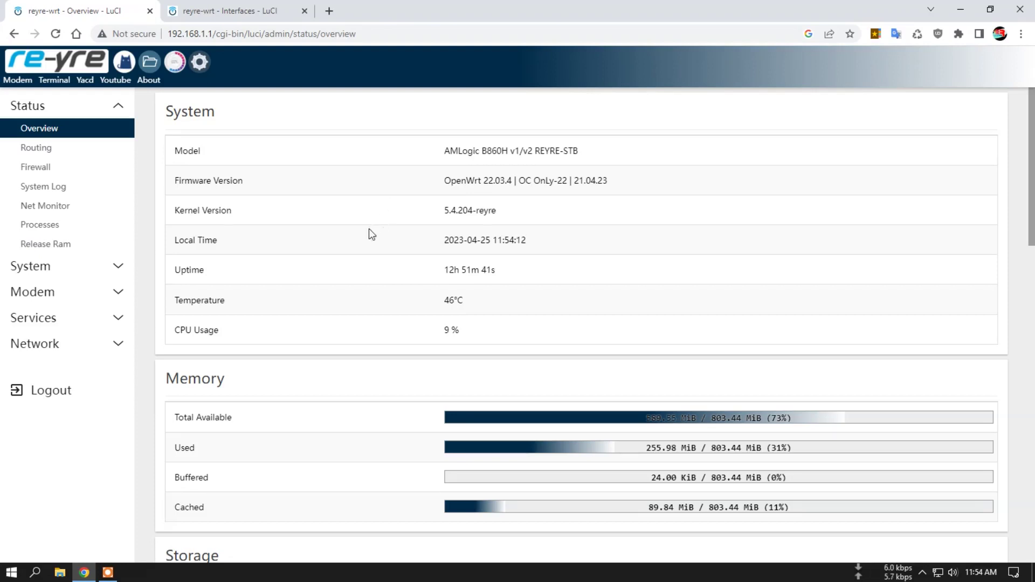
# - Review the Overview from the device model and firmware version down to the active DHCP leases, and reload the page
pyautogui.moveTo(456, 148); pyautogui.dragTo(595, 168)
pyautogui.click(584, 190)
pyautogui.scroll(-15, 530, 253)
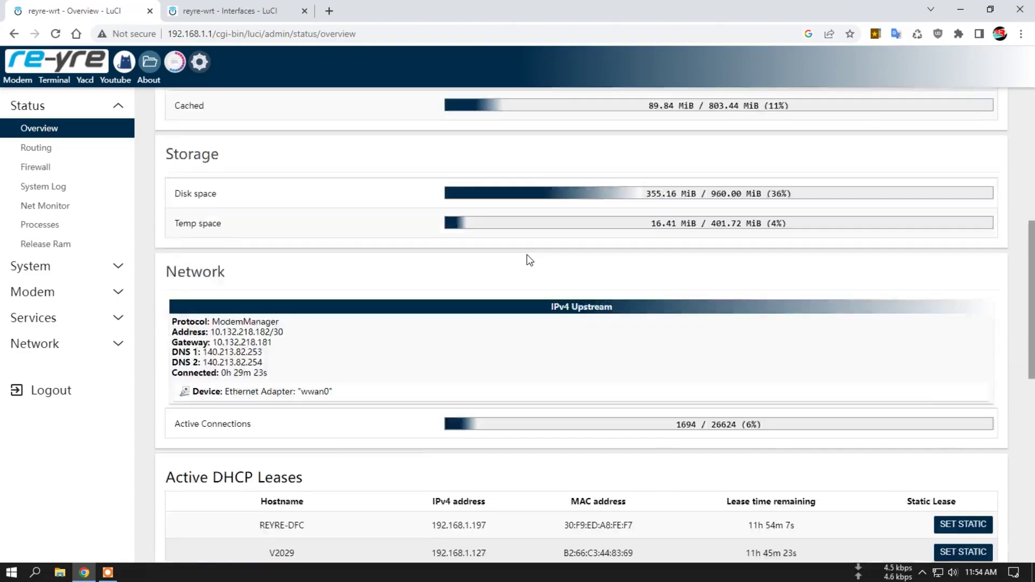
pyautogui.scroll(5, 527, 264)
pyautogui.scroll(-6, 528, 264)
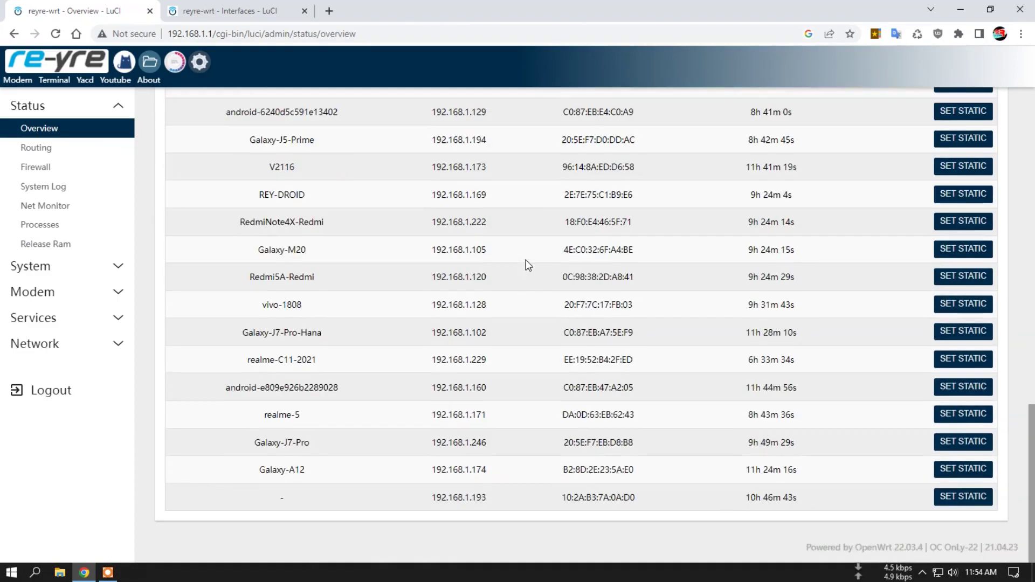
pyautogui.scroll(20, 527, 267)
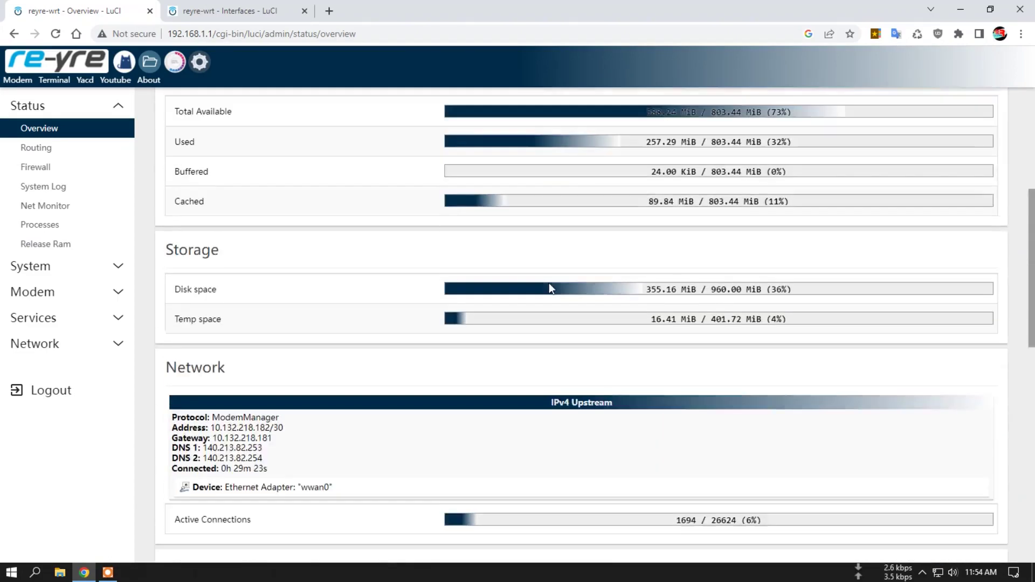
pyautogui.click(51, 60)
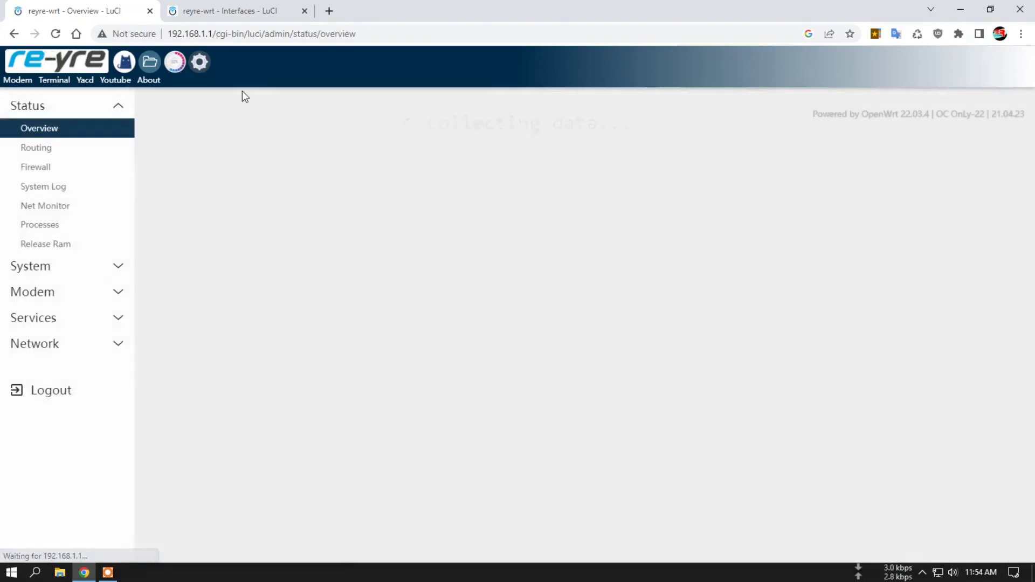